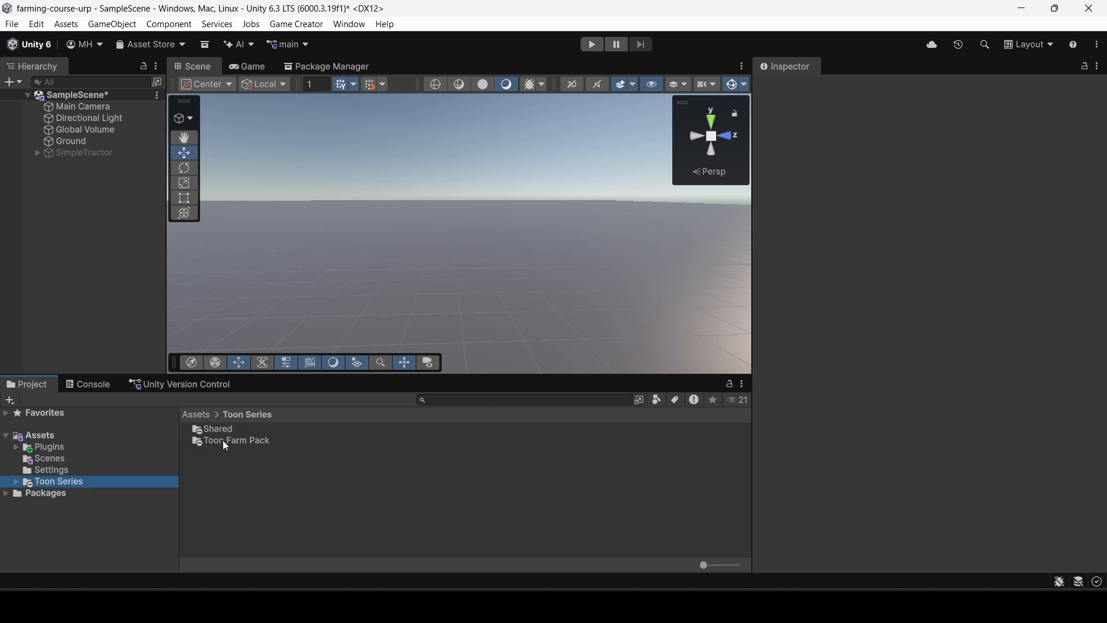
Step: Open the Agricultural vehicle prefabs folder inside the Toon Farm Pack assets
double_click(224, 442)
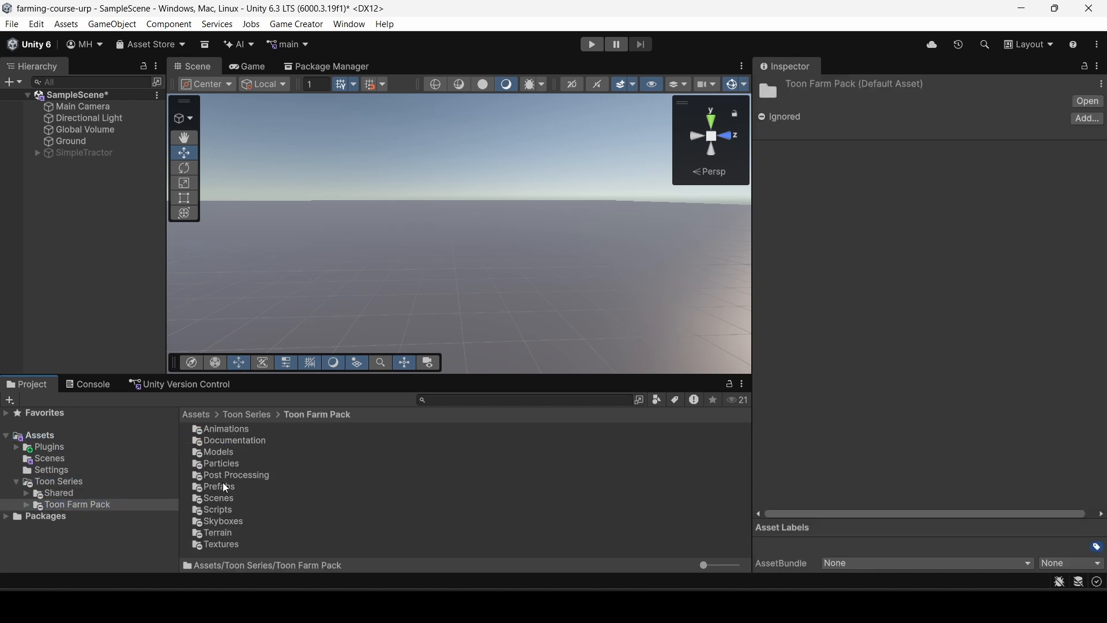
click(223, 482)
click(226, 484)
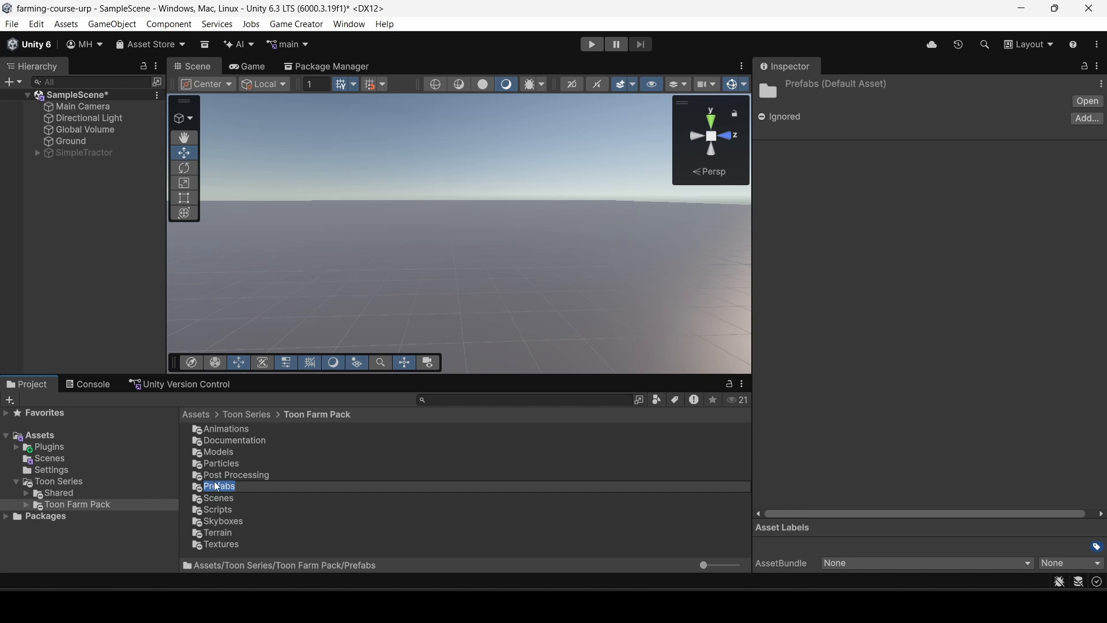
double_click(218, 487)
double_click(214, 524)
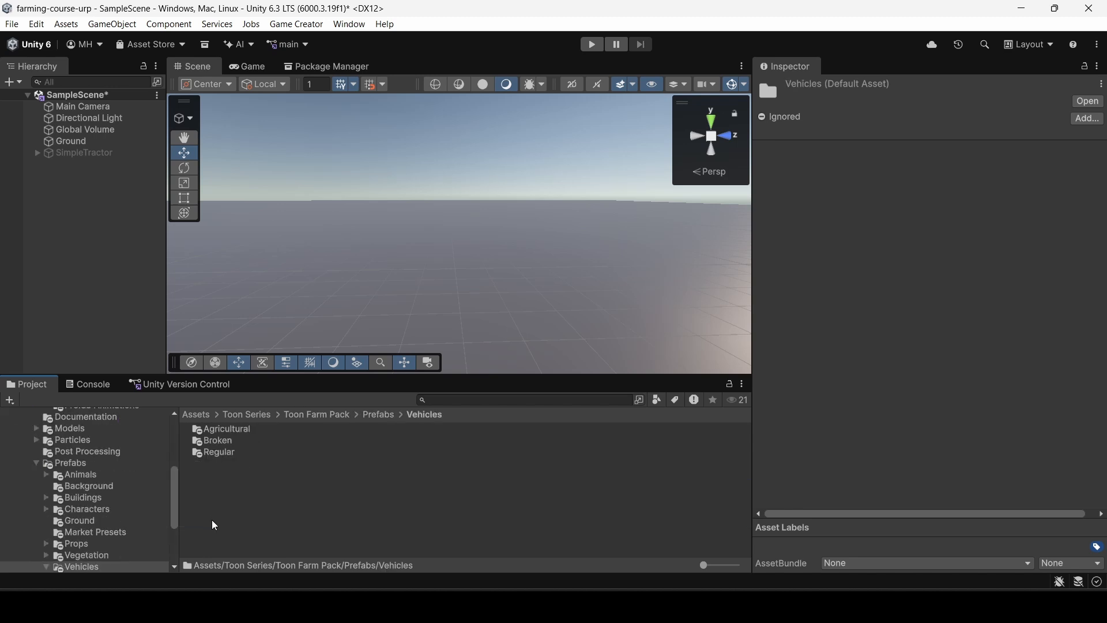
double_click(223, 429)
Step: Preview the TFP_Tractor_02A and TFP_Tractor_01A prefabs and place TFP_Tractor_01A in the scene
scroll(279, 476, down, 8)
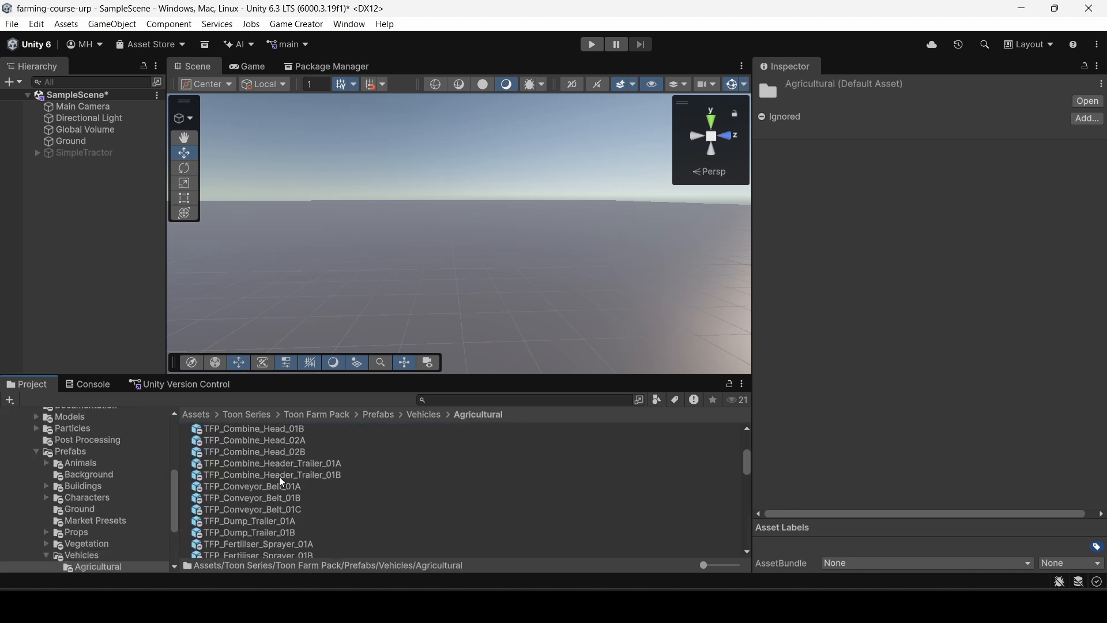
scroll(265, 484, down, 5)
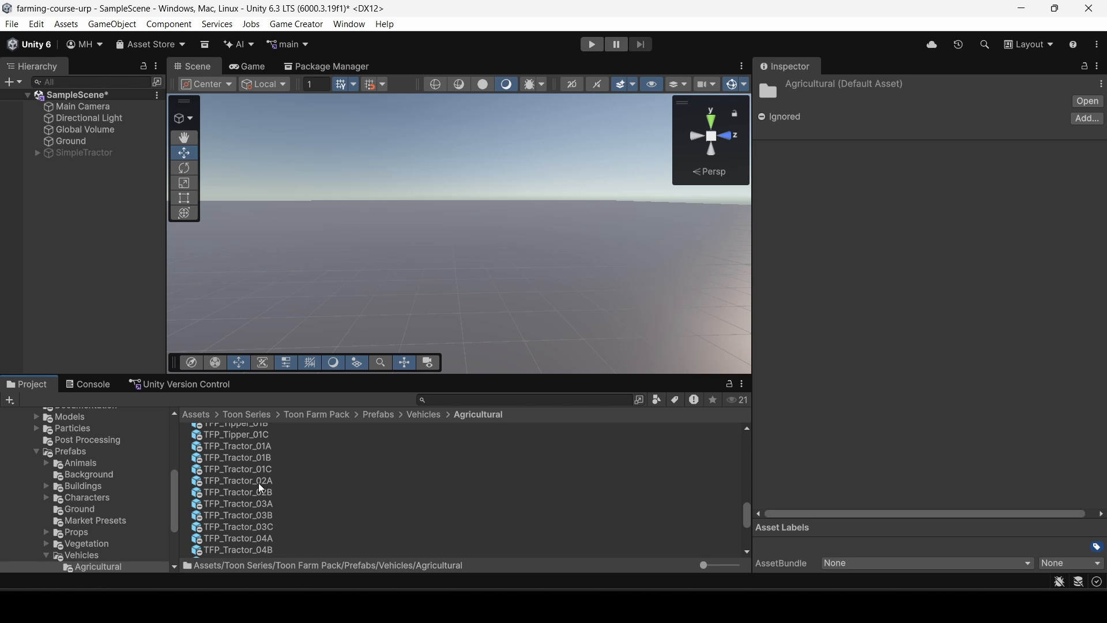
click(245, 480)
drag(811, 469, 743, 454)
click(244, 445)
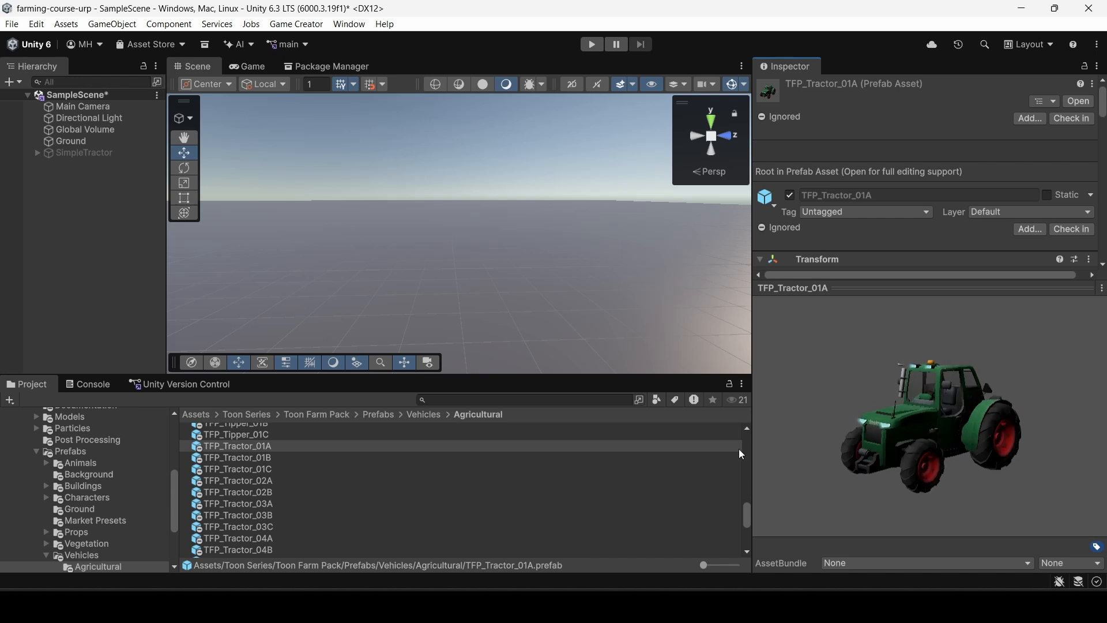
drag(254, 445, 438, 268)
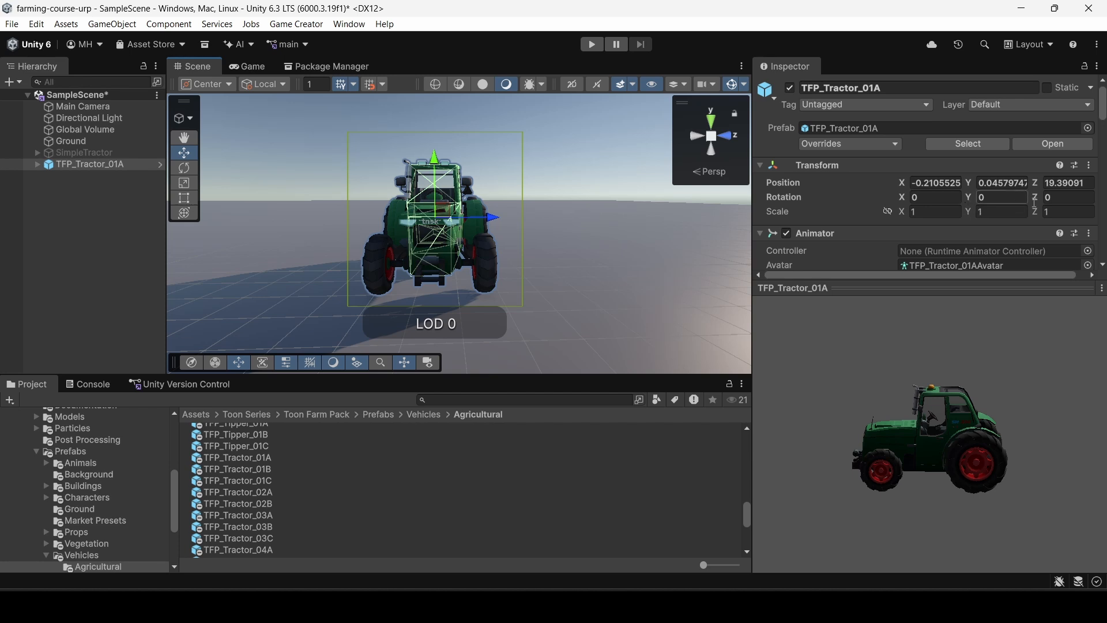
Step: Reset the position of TFP_Tractor_01A to the scene origin
click(1090, 166)
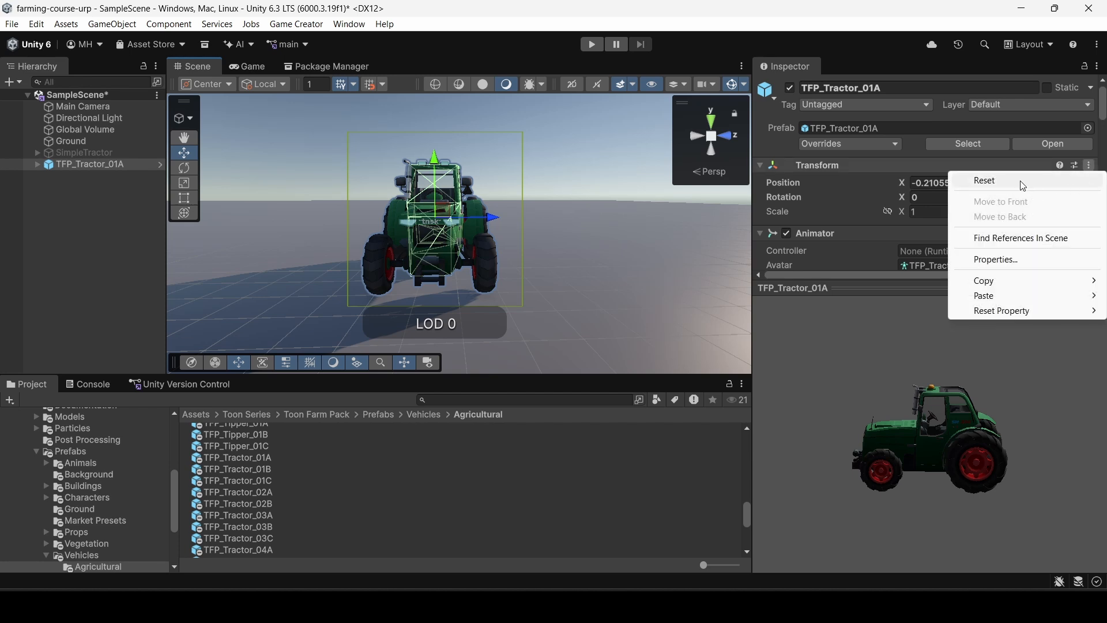
mouse_move(989, 312)
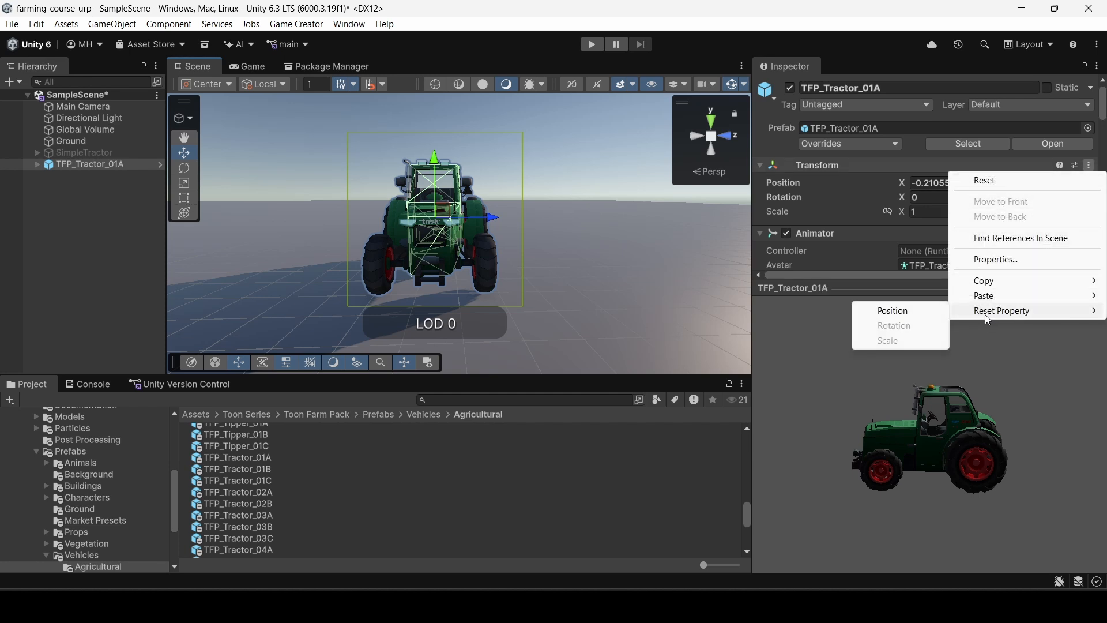
click(898, 312)
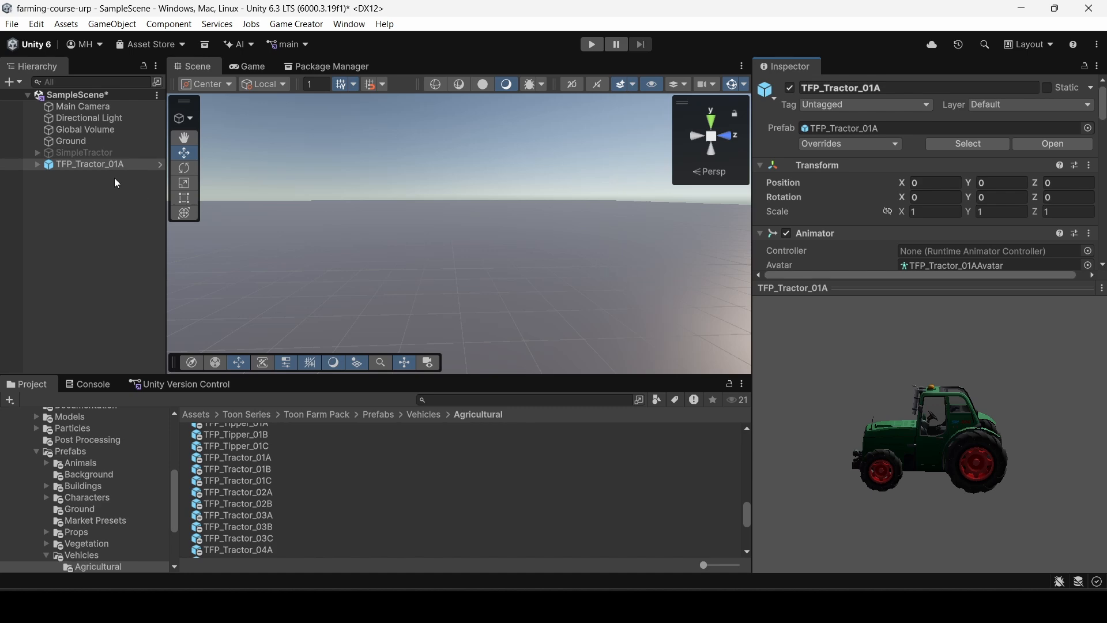
Step: Frame the placed tractor, examine it from several sides, and look over its components
click(81, 153)
double_click(81, 163)
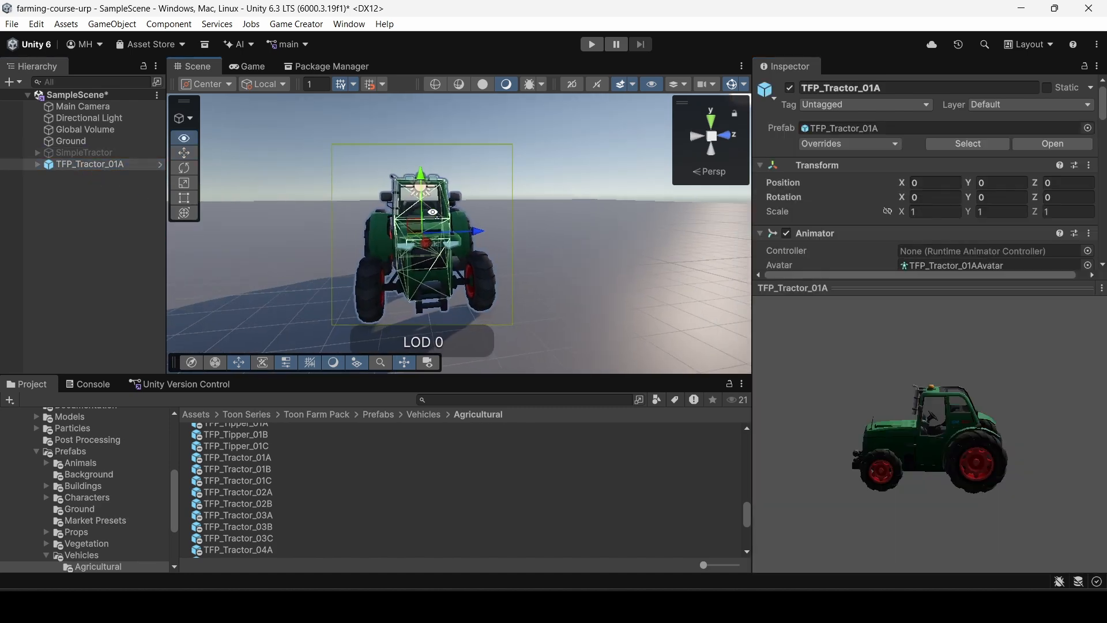
alt+drag(433, 212, 744, 203)
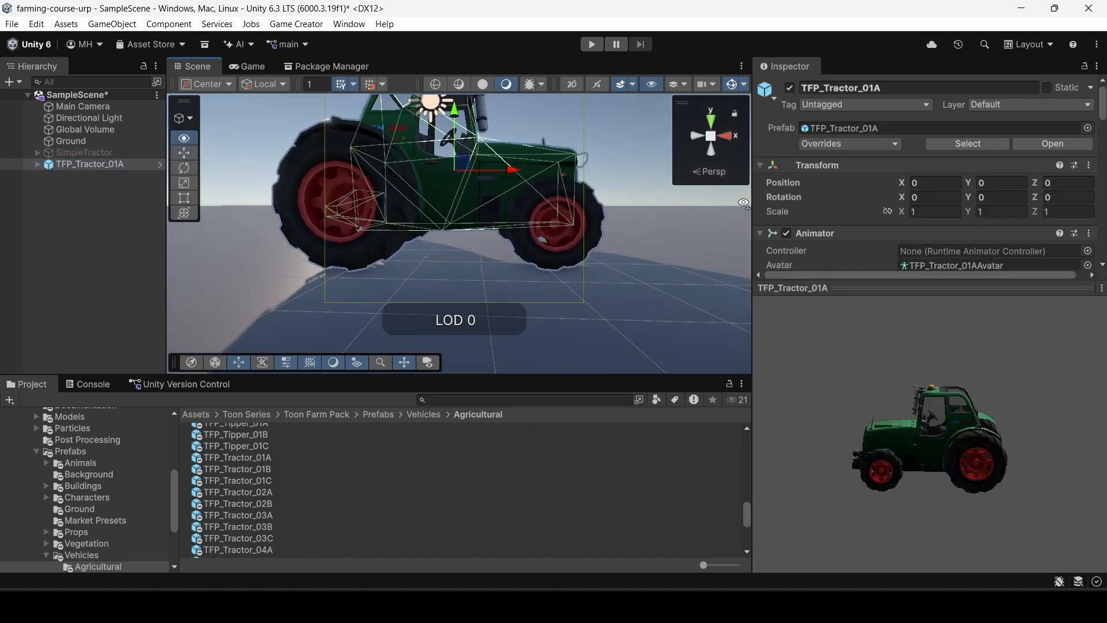
key(d)
right_drag(744, 203, 446, 233)
key(s)
key(s)
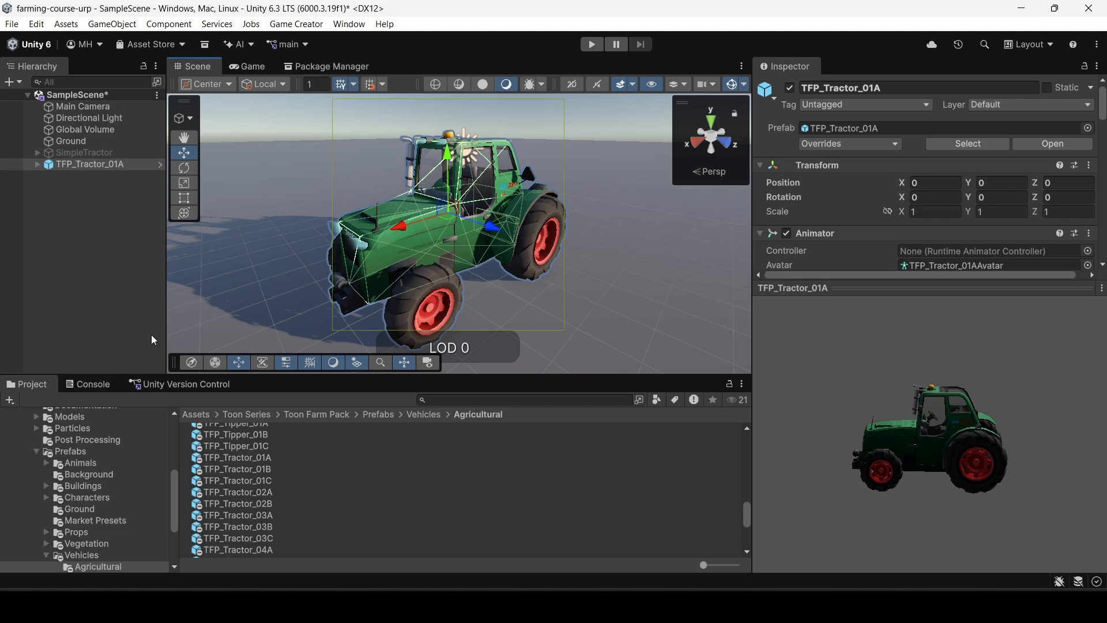
key(w)
right_drag(267, 283, 491, 281)
key(s)
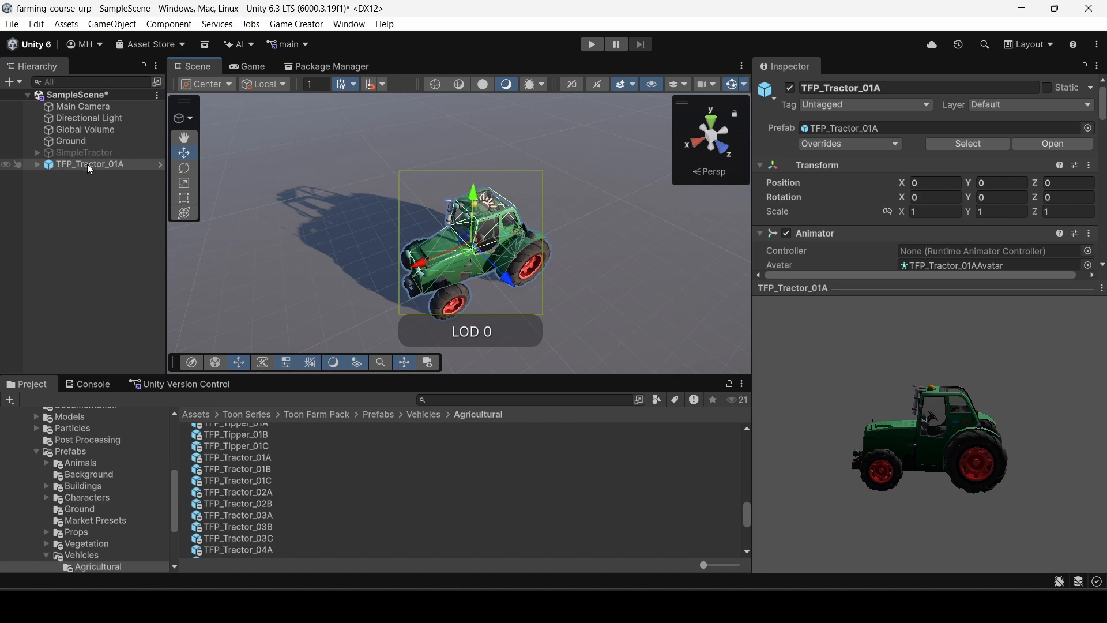
click(865, 287)
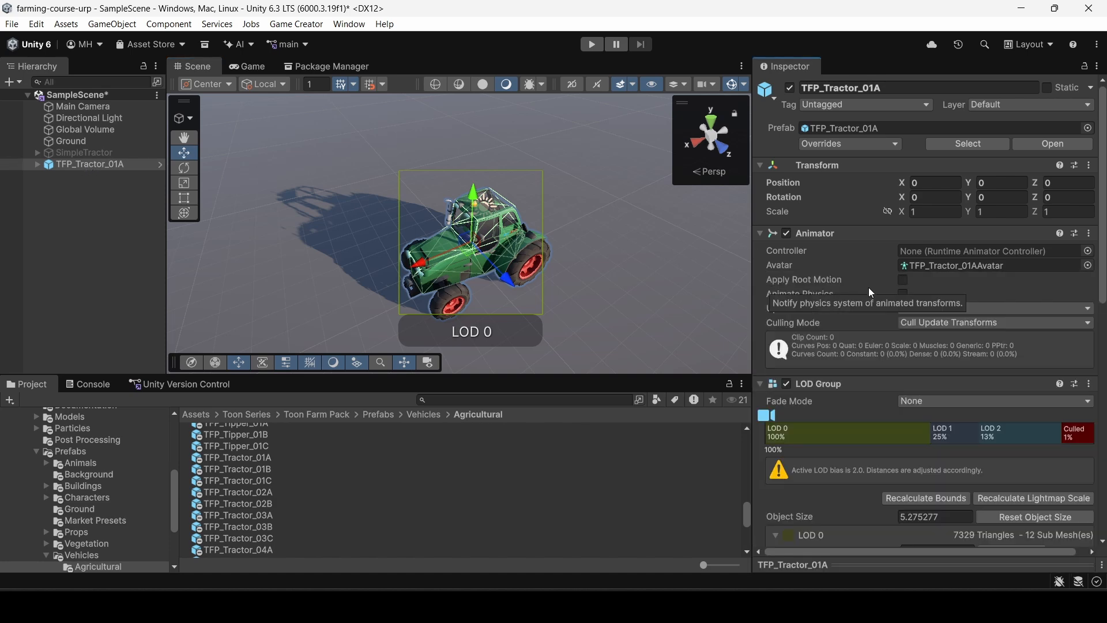
Step: Create an empty parent object for TFP_Tractor_01A and name it Tractor
right_click(68, 168)
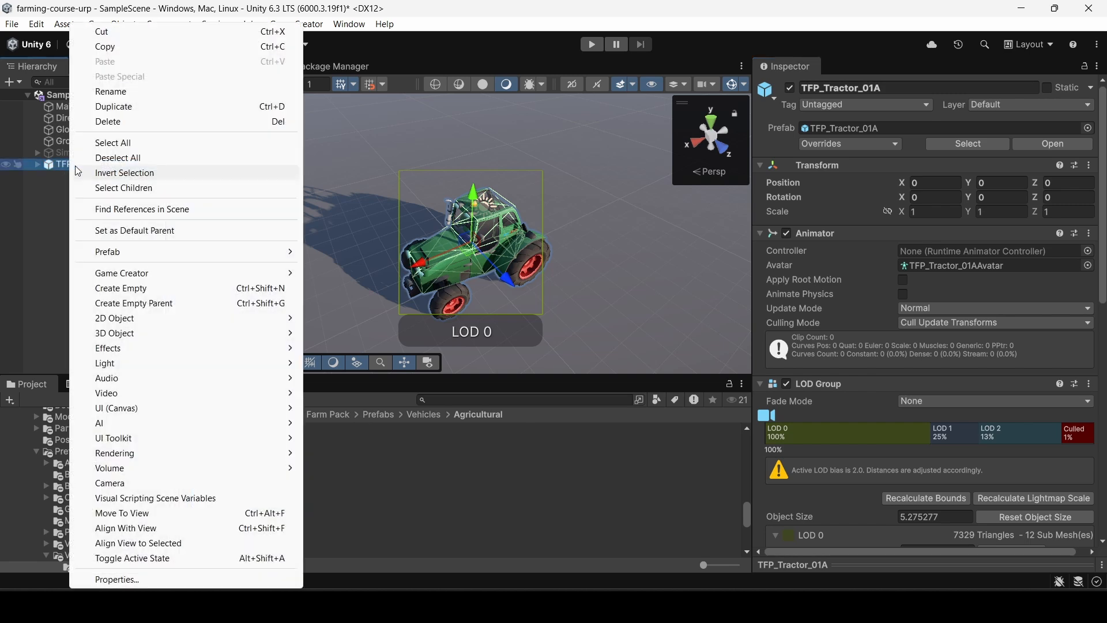
click(113, 304)
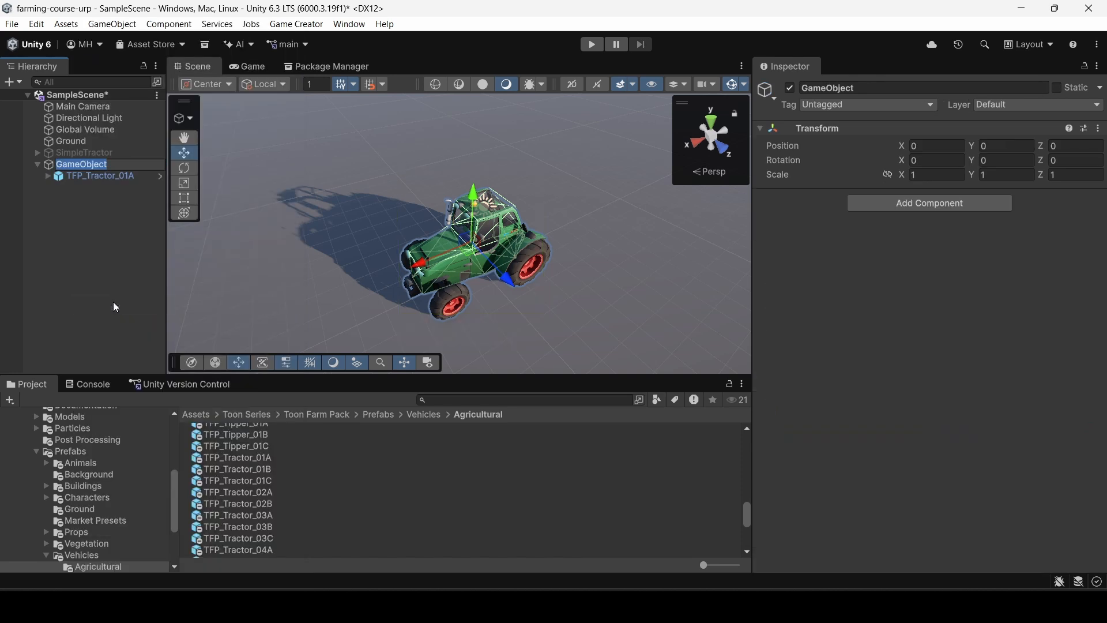
text(Tractor)
key(Return)
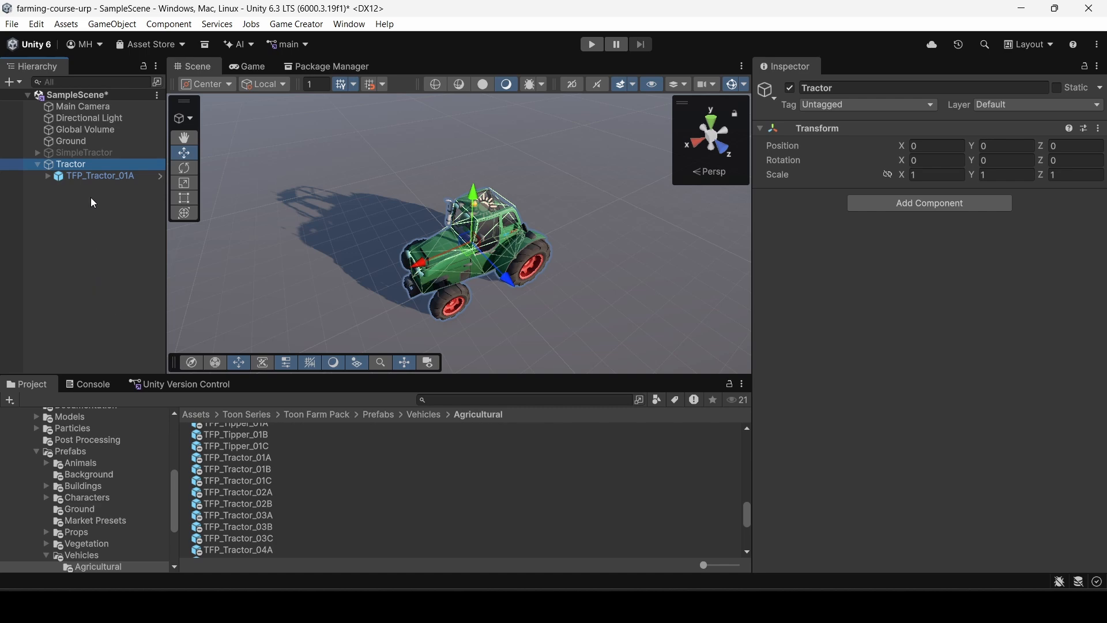
Step: Add an empty parent named Mesh between Tractor and TFP_Tractor_01A
click(89, 176)
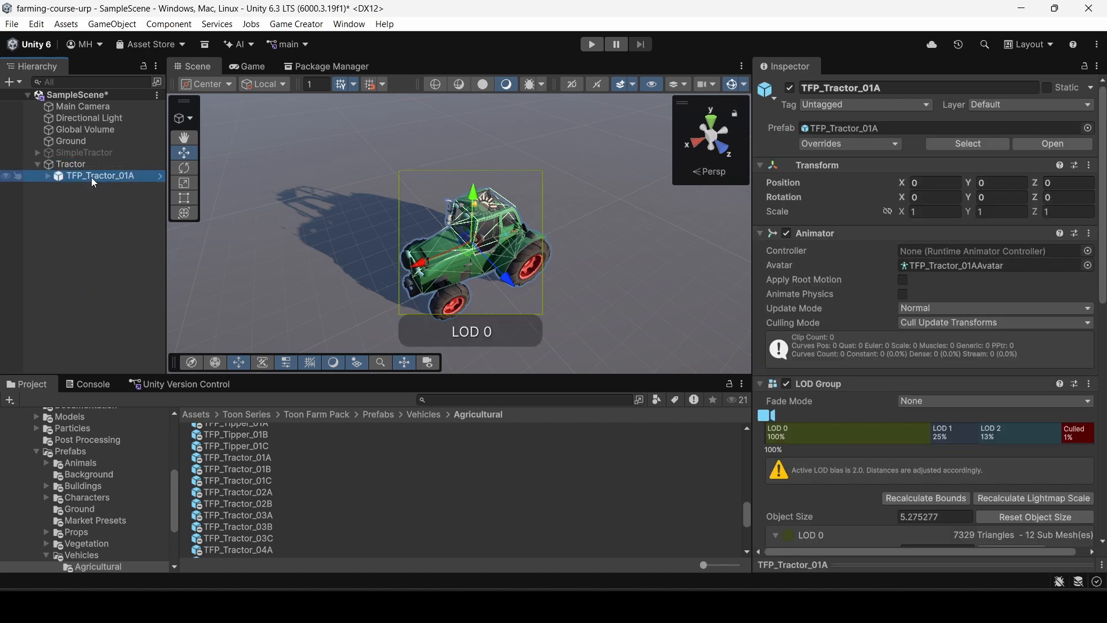
right_click(91, 178)
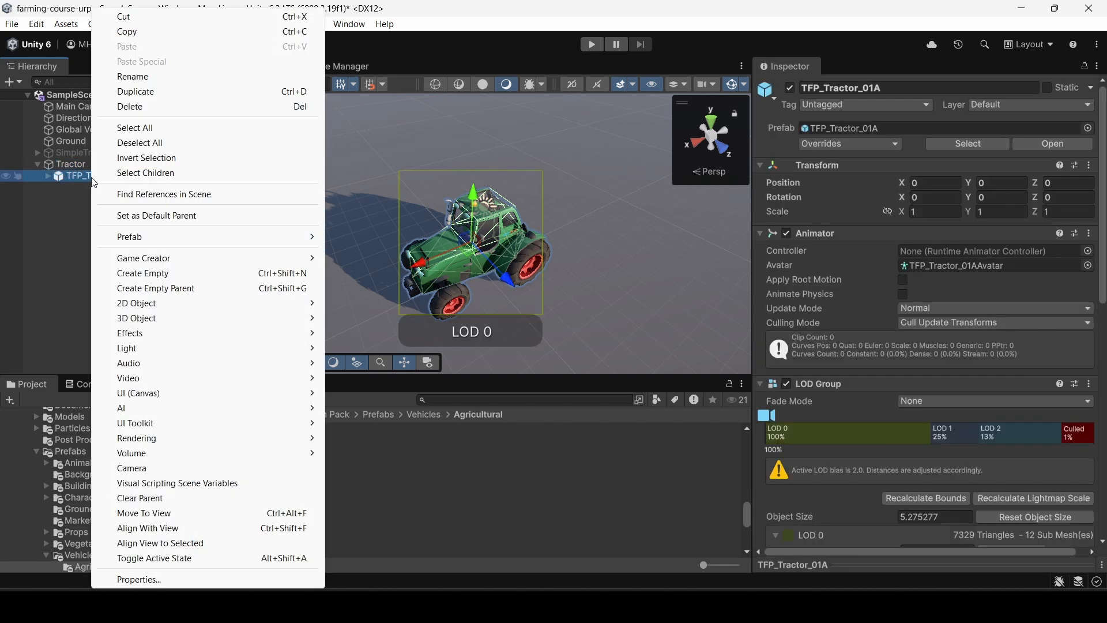
click(126, 290)
text(Mesh)
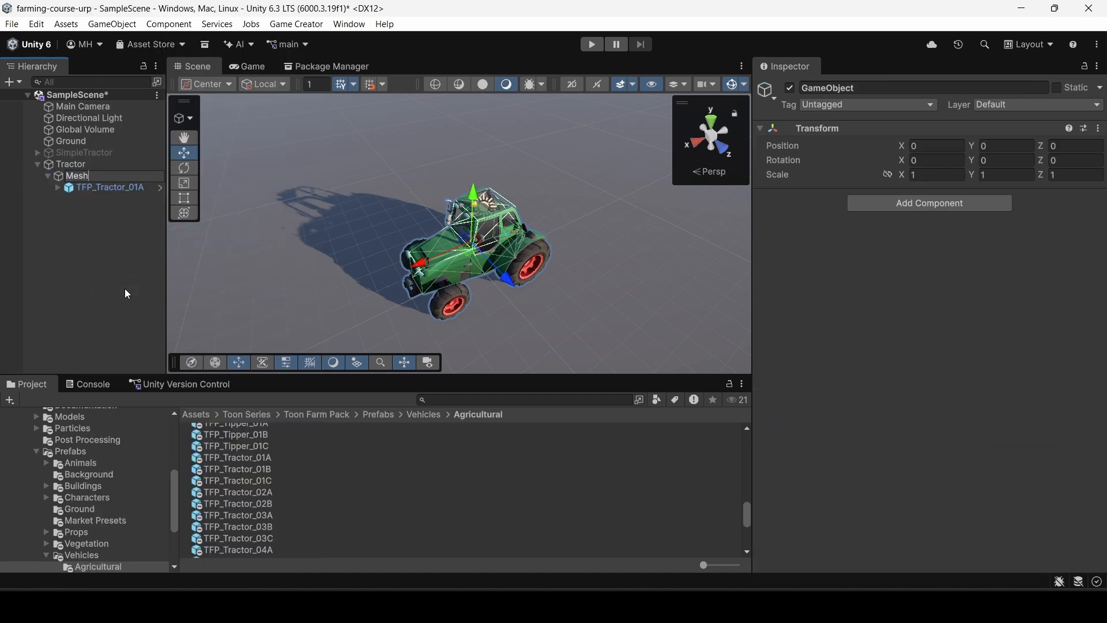
key(Return)
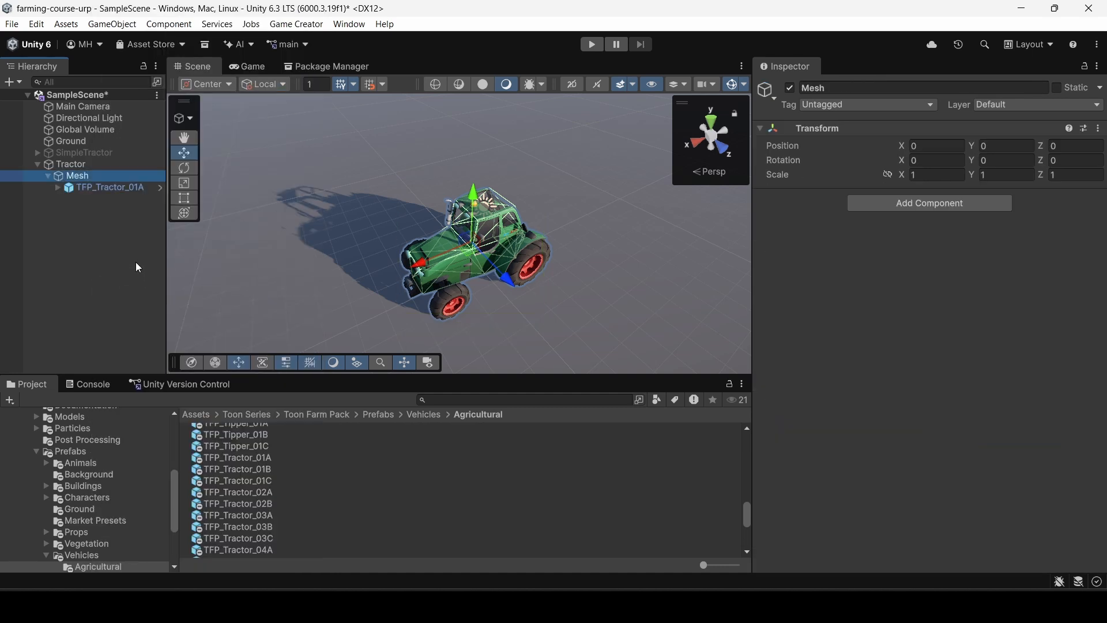
Step: Expand TFP_Tractor_01A and examine the front and rear wheel objects and their pivots, then collapse it and check its Mesh and Tractor parents
click(100, 188)
click(58, 187)
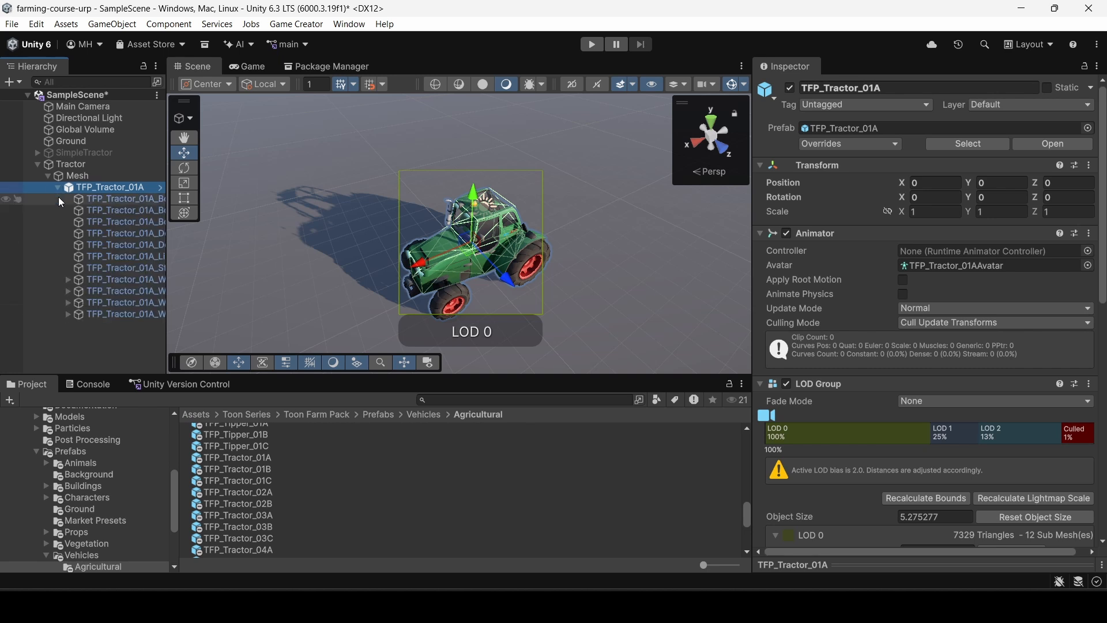
drag(166, 214, 241, 211)
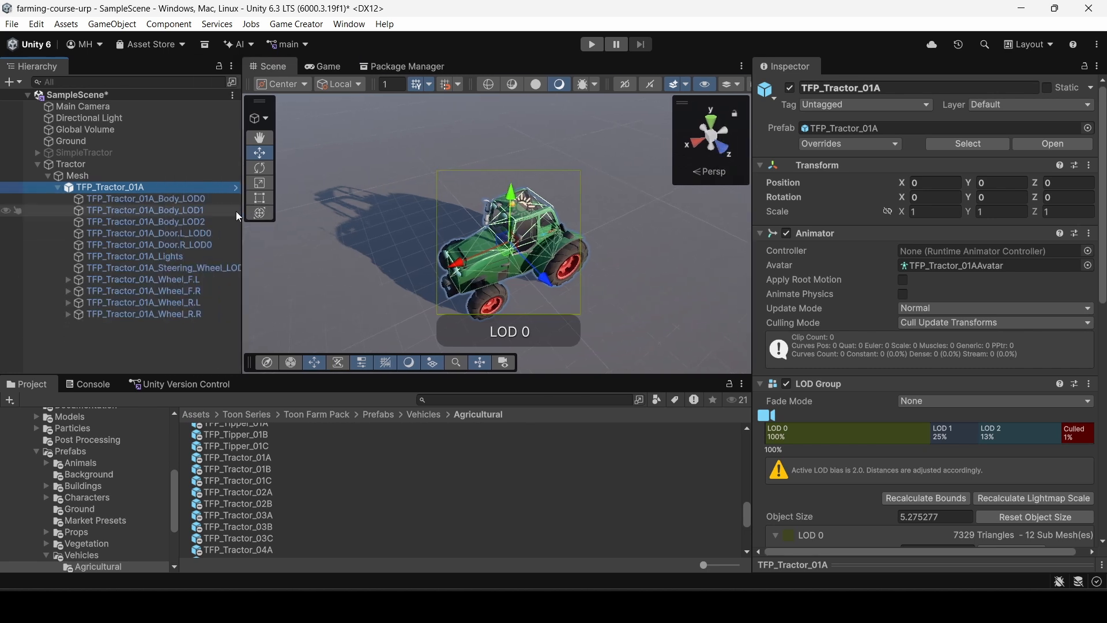
click(122, 279)
click(125, 292)
click(128, 312)
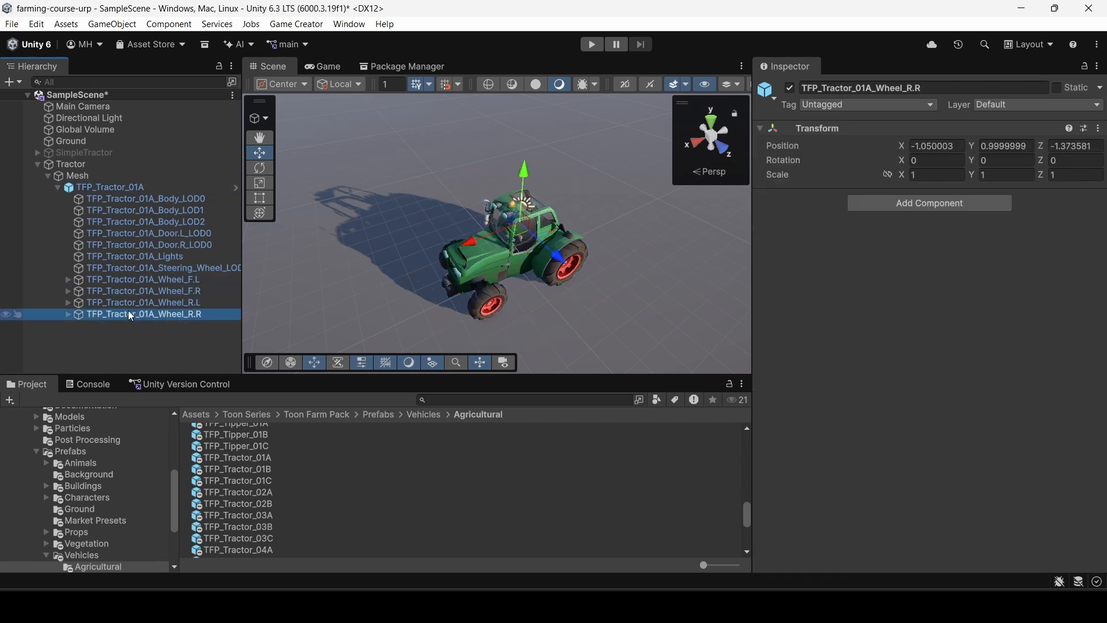
click(130, 303)
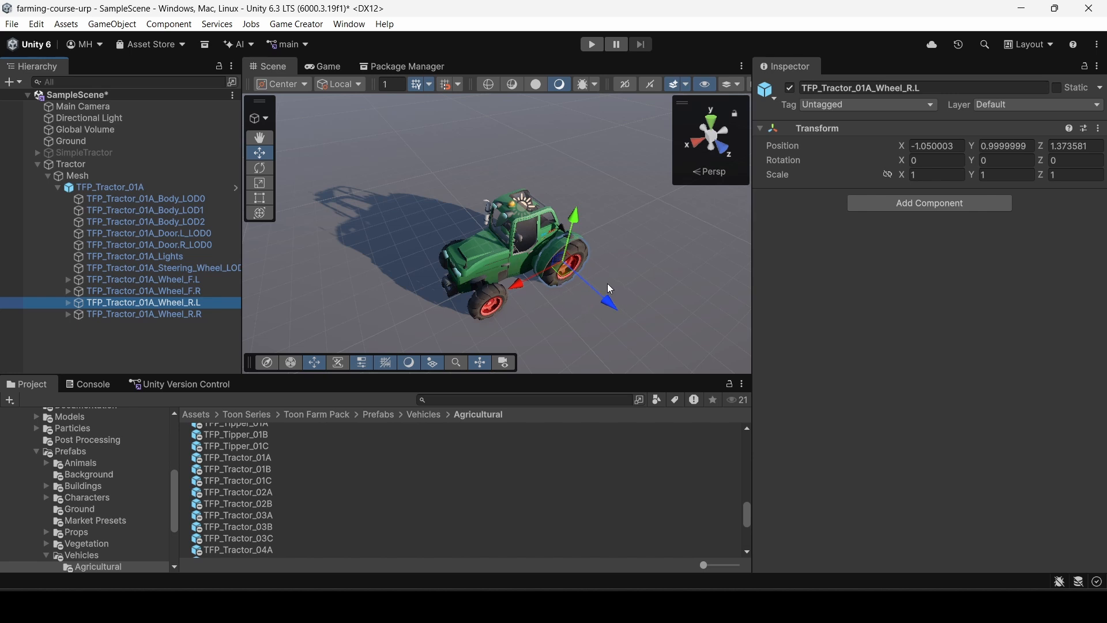
click(157, 312)
click(149, 293)
click(148, 280)
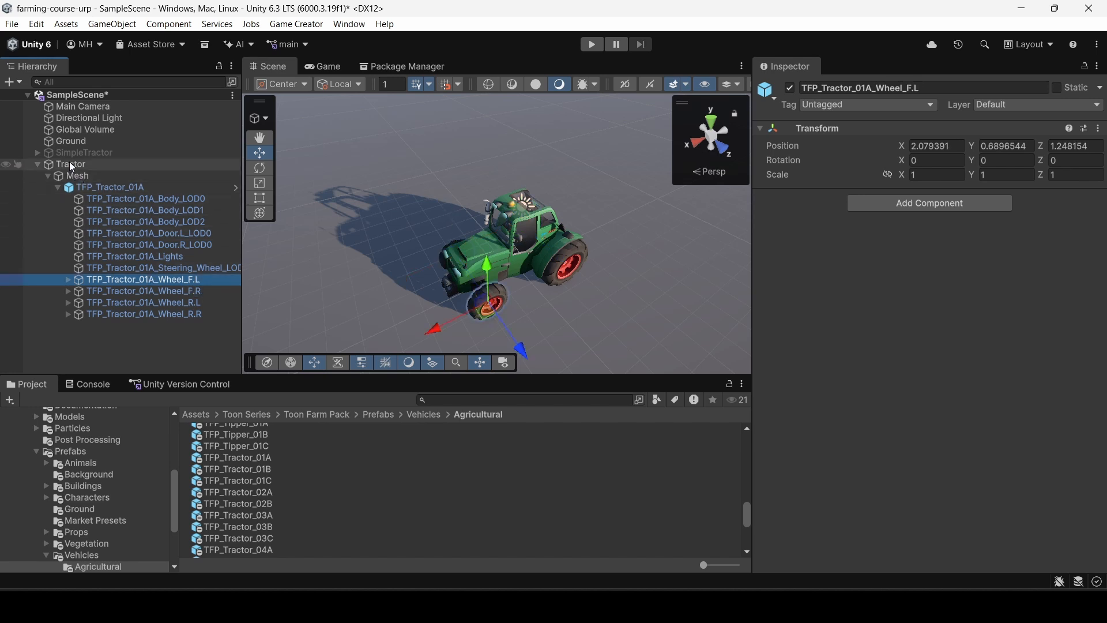
click(76, 177)
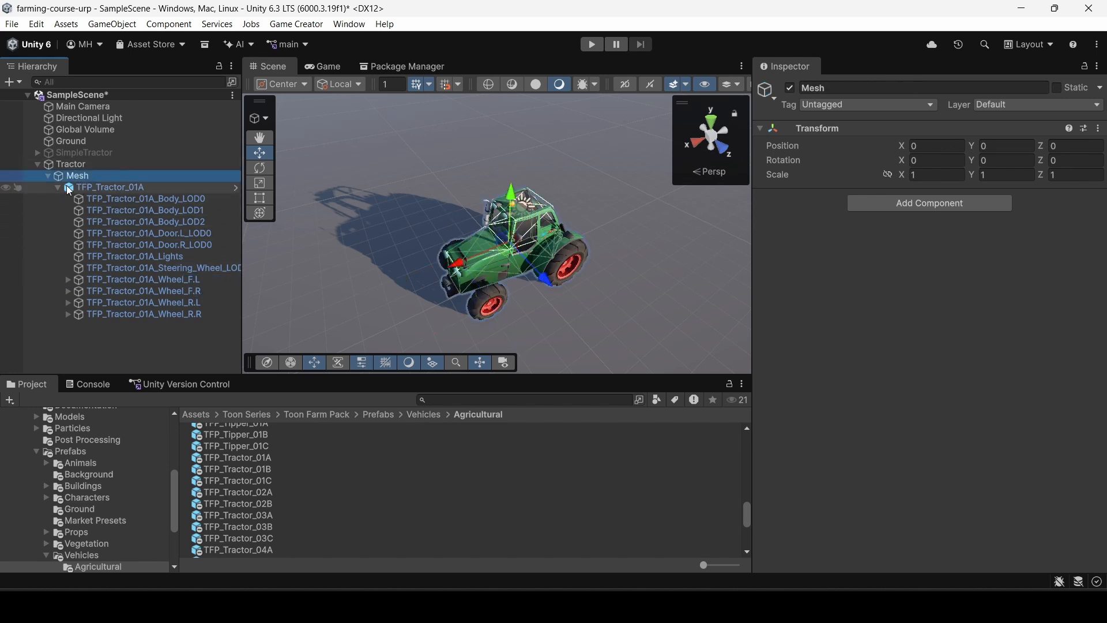
click(58, 188)
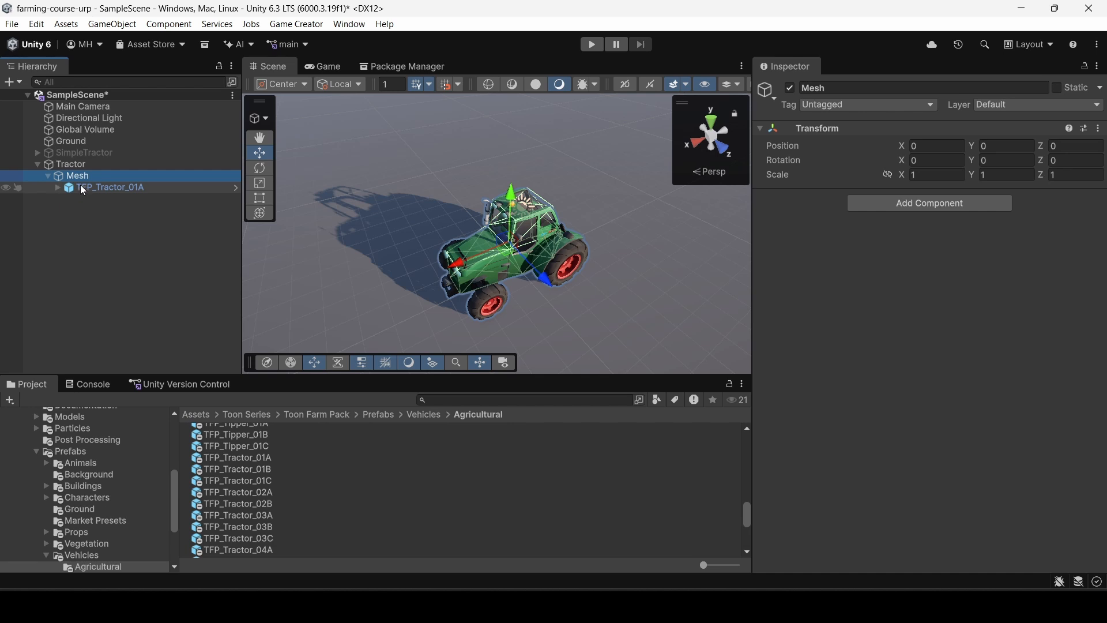
click(68, 165)
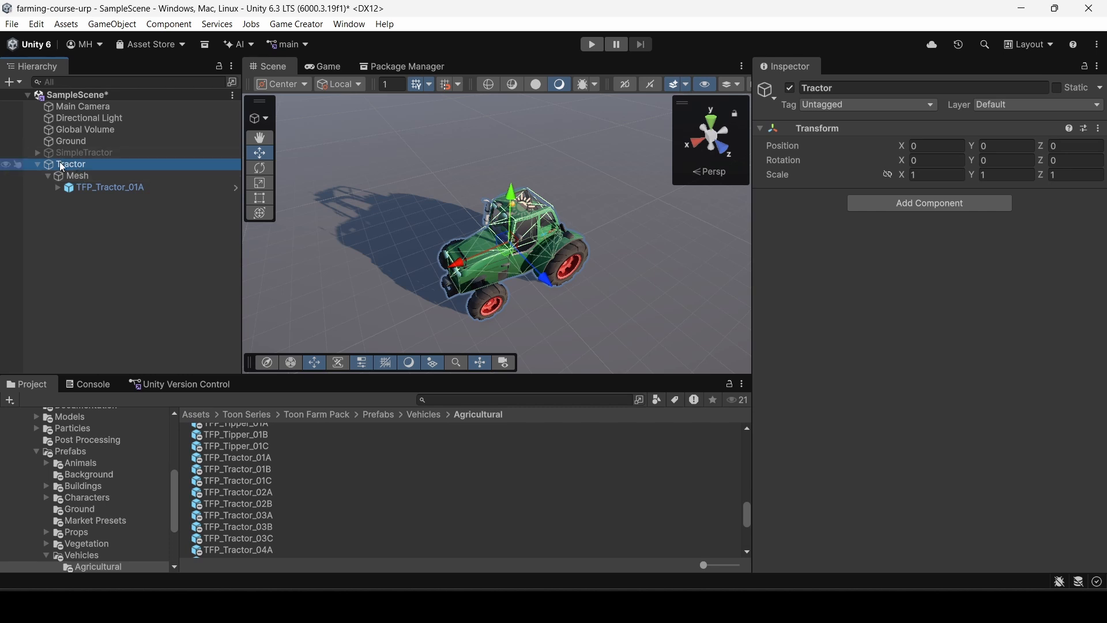
Step: Rotate the TFP_Tractor_01A model about 19.3 degrees around the Y axis within its parents
click(86, 187)
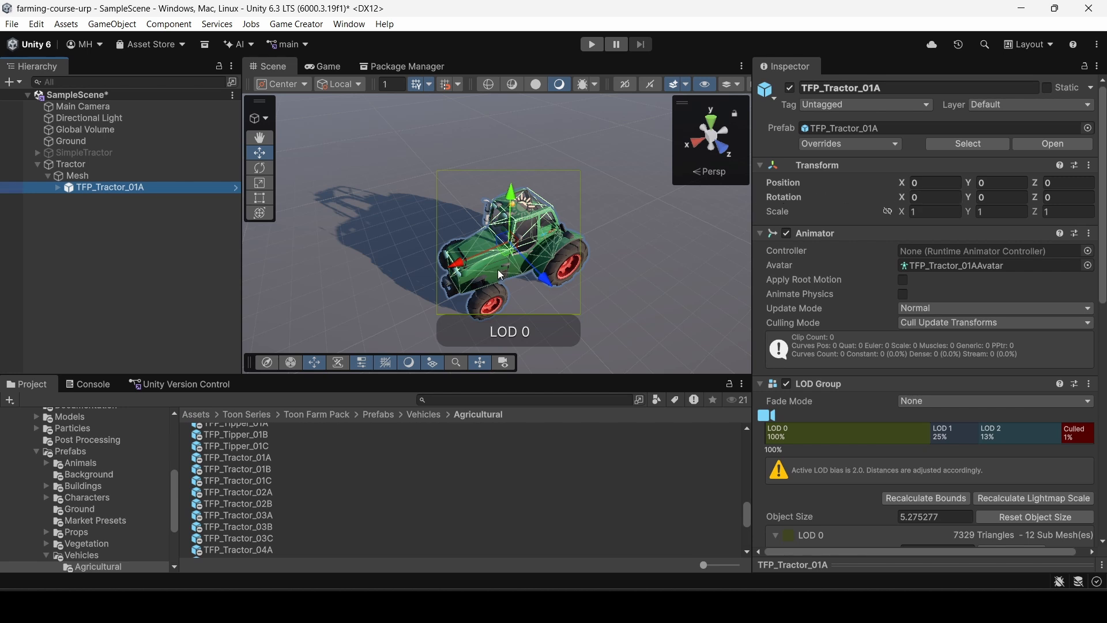
key(e)
mouse_move(535, 276)
mouse_down()
mouse_move(542, 285)
mouse_move(425, 286)
mouse_move(386, 274)
mouse_move(684, 254)
mouse_move(547, 270)
mouse_up()
Step: Compare the transforms and move-gizmo orientation of the Tractor parent and the rotated TFP_Tractor_01A child
click(85, 163)
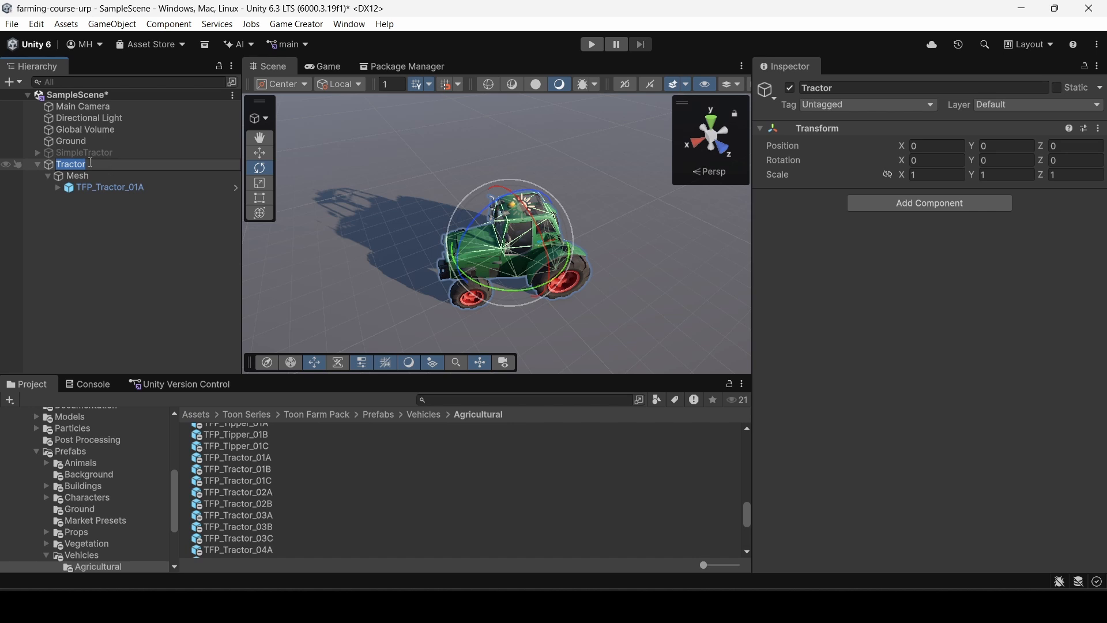
click(82, 175)
click(81, 166)
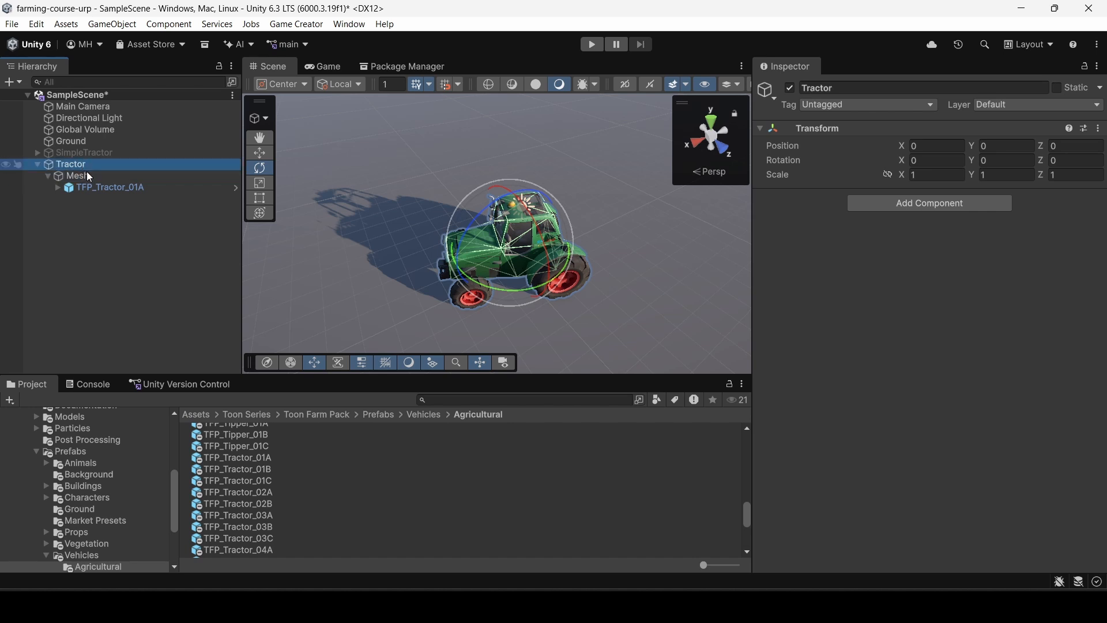
key(w)
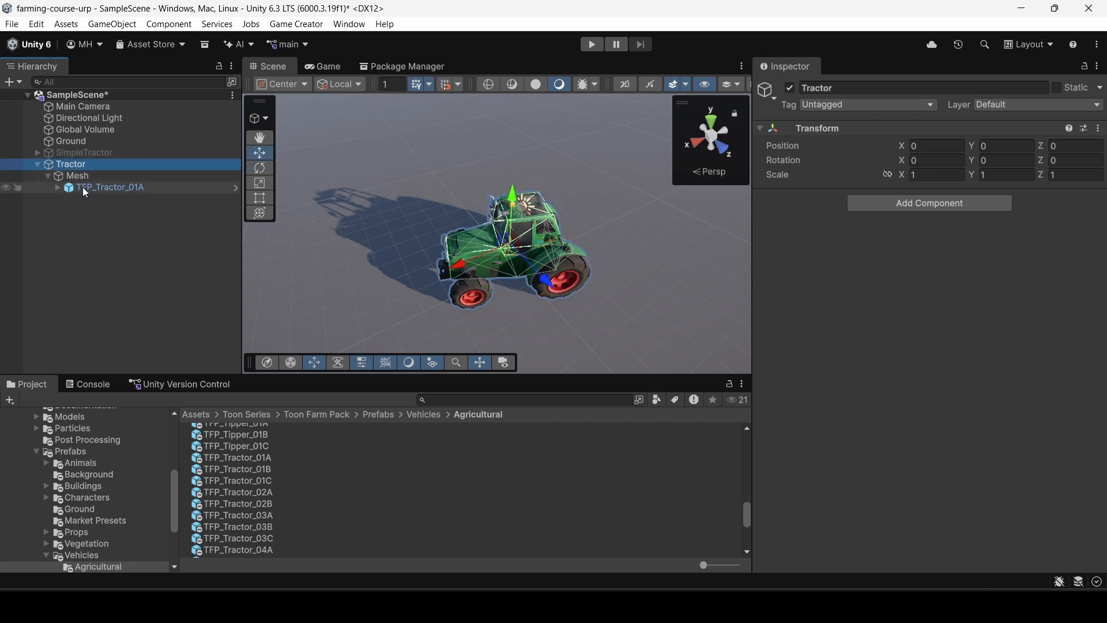
click(103, 188)
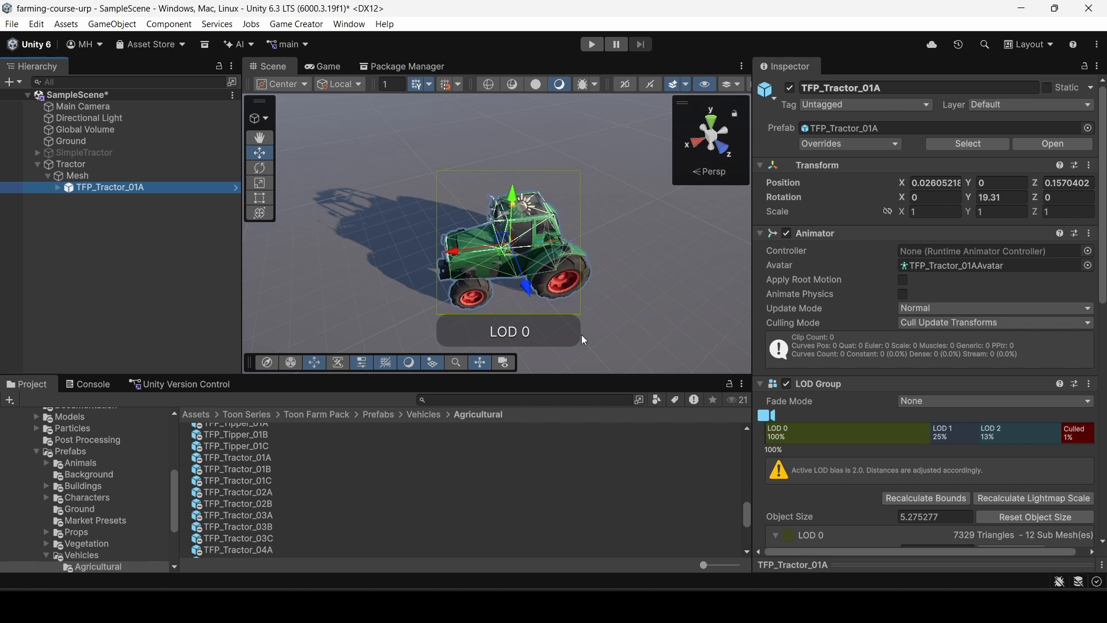
Step: Set the Y rotation of TFP_Tractor_01A to -90 within its Mesh parent
drag(969, 197, 632, 260)
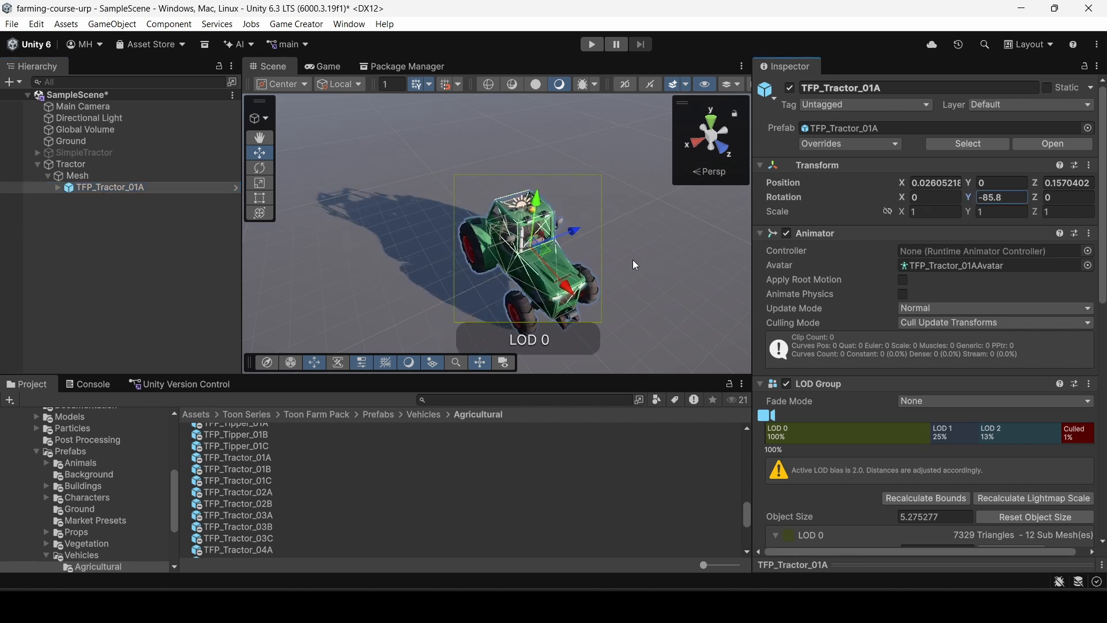
click(1008, 197)
text(-90)
key(Tab)
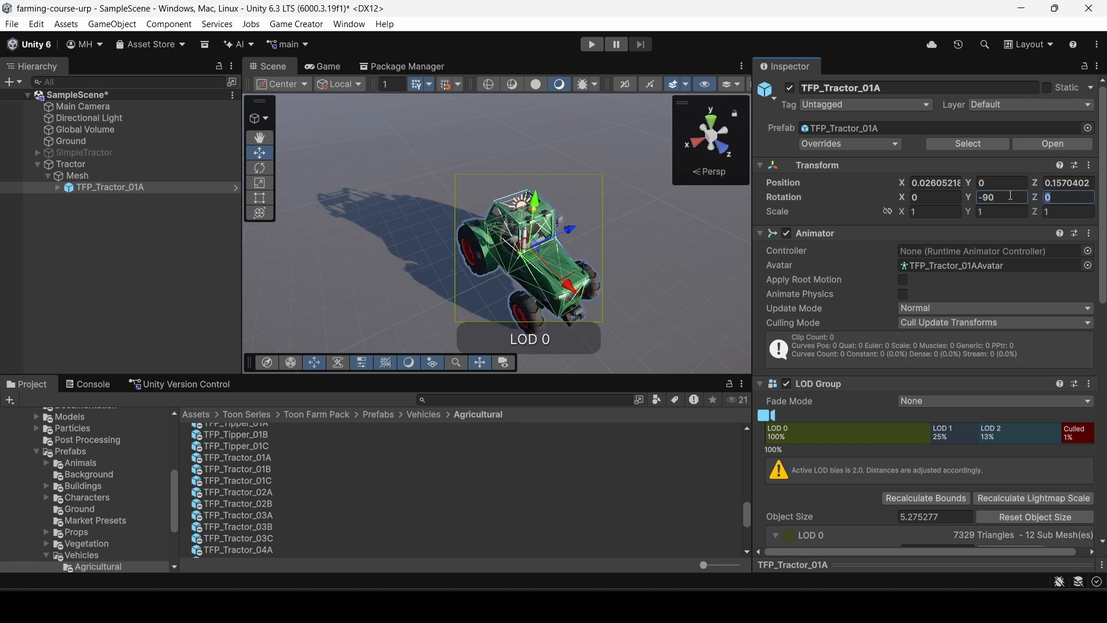
Step: Compare the move-gizmo orientation of the Tractor root with that of TFP_Tractor_01A, viewing the model from its front side
click(88, 164)
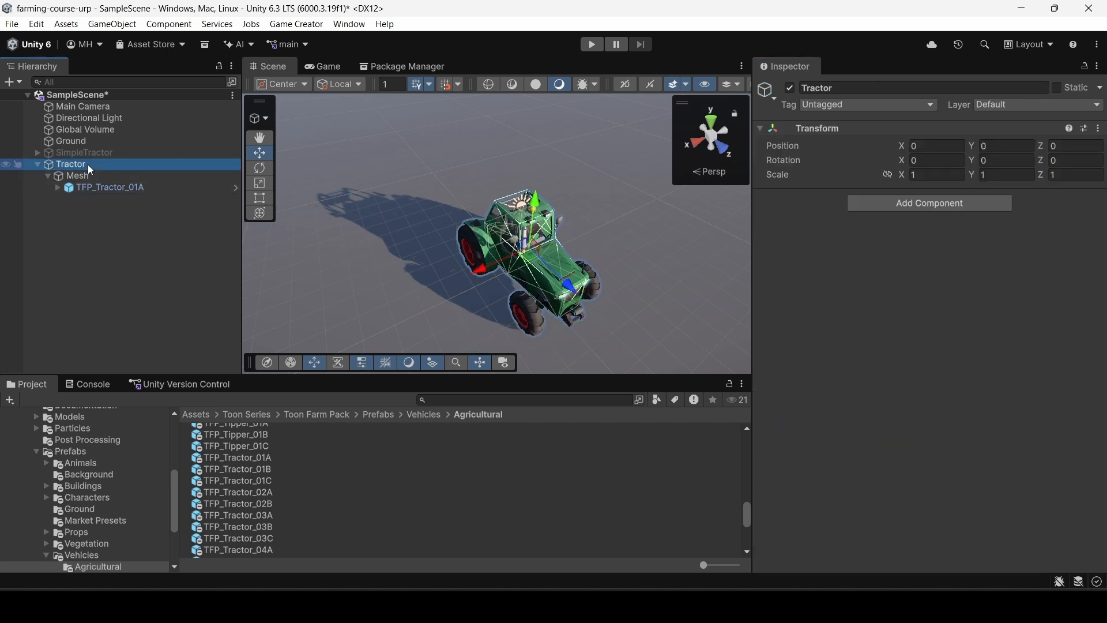
alt+drag(458, 262, 112, 238)
key(w)
right_drag(110, 233, 81, 213)
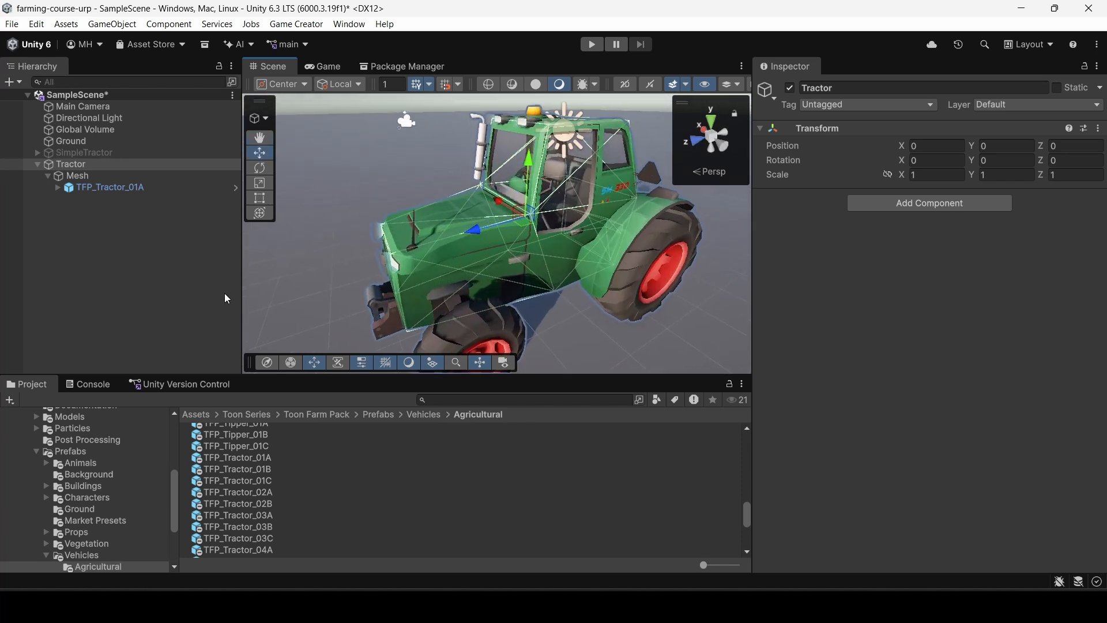
click(86, 188)
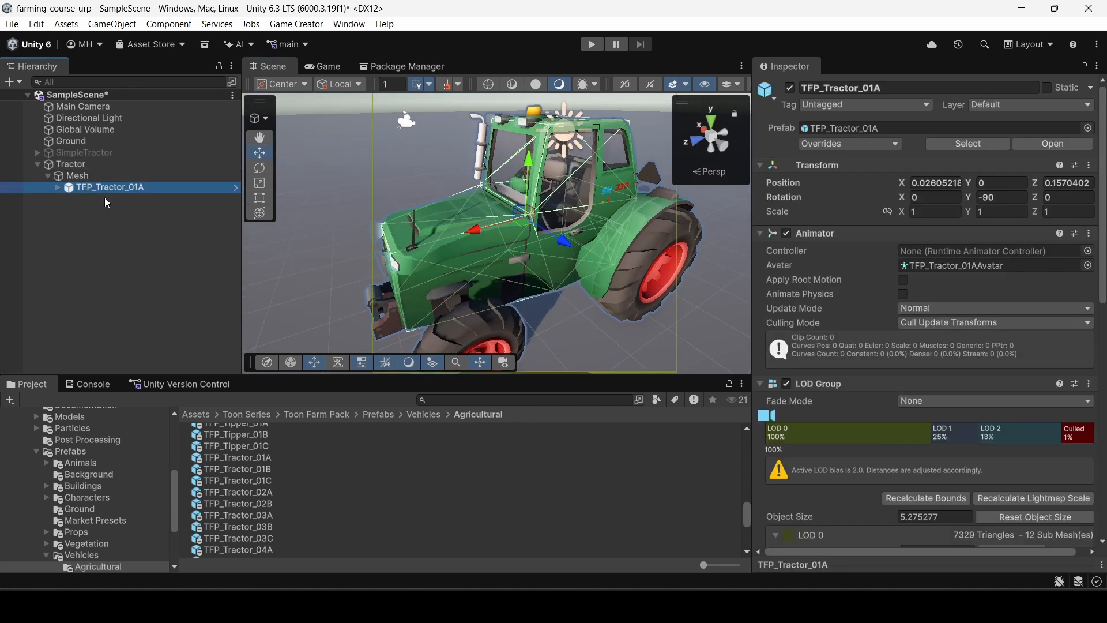
click(67, 163)
scroll(491, 204, down, 2)
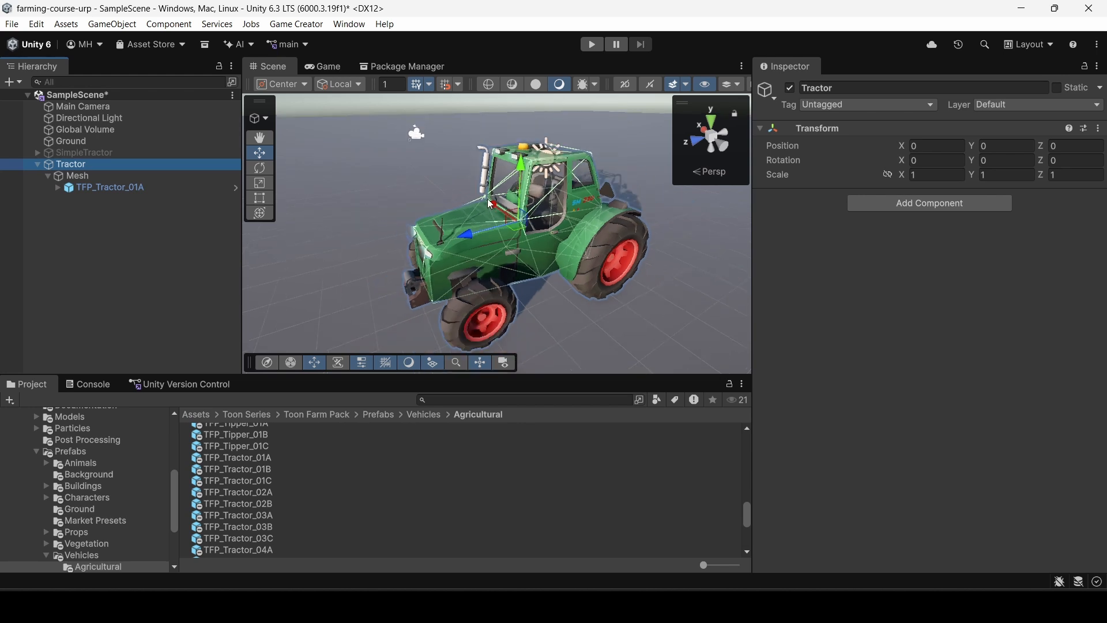
Step: Expand TFP_Tractor_01A and examine the pivot and axis orientation of TFP_Tractor_01A_Wheel_F.L
click(105, 189)
click(58, 189)
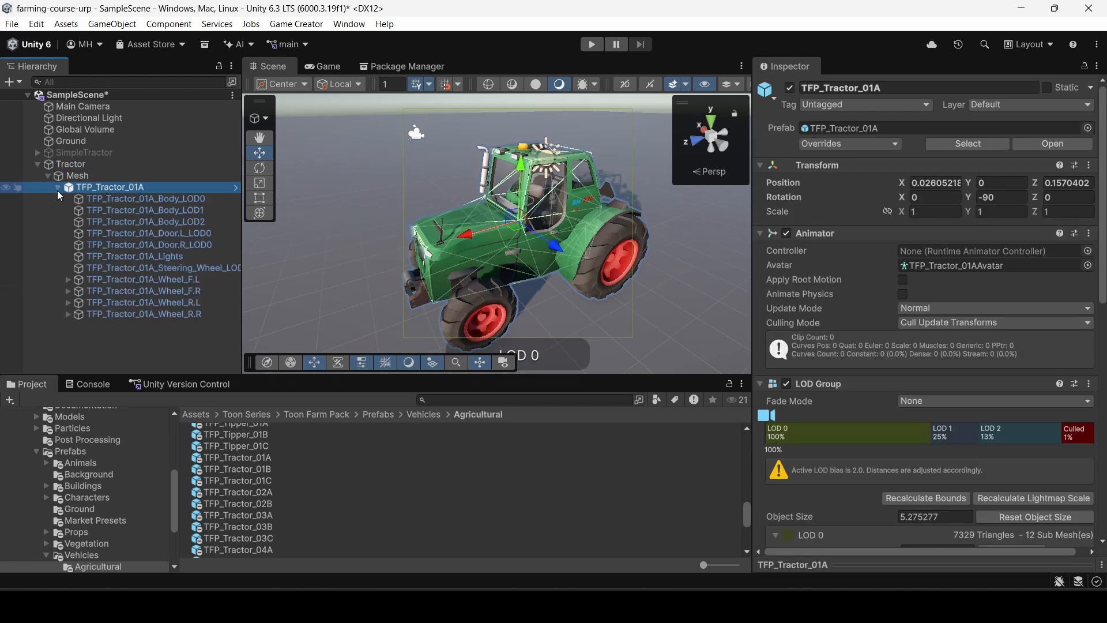
click(141, 279)
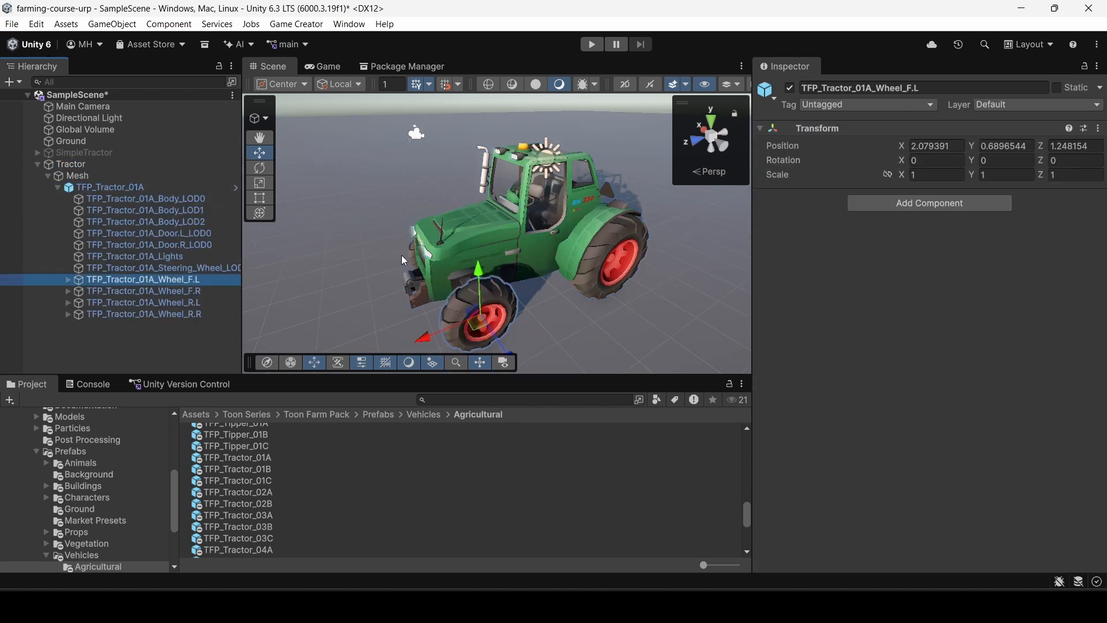
key(f)
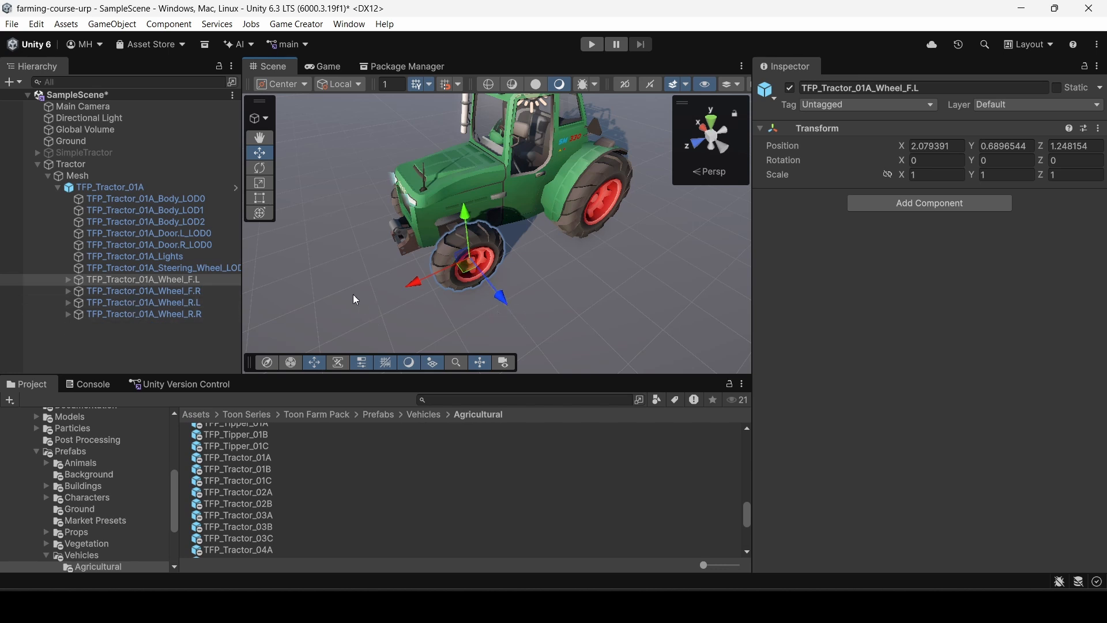
Step: Try twice to create an empty parent for TFP_Tractor_01A_Wheel_F.L inside the prefab instance, deleting the added GameObject each time
right_click(120, 330)
click(102, 279)
right_click(104, 280)
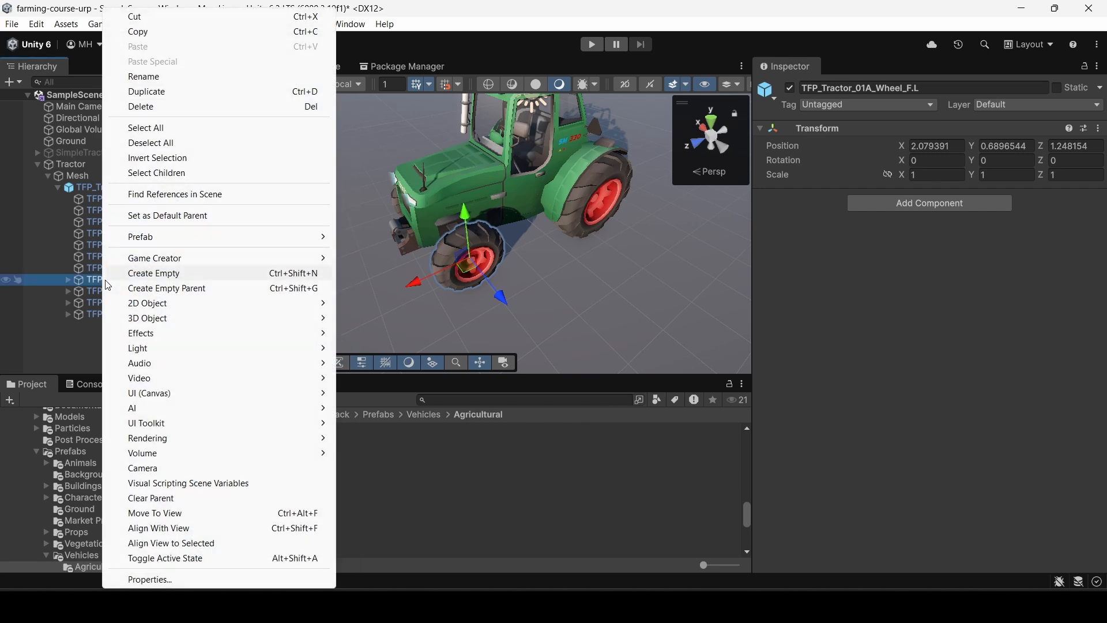
click(138, 289)
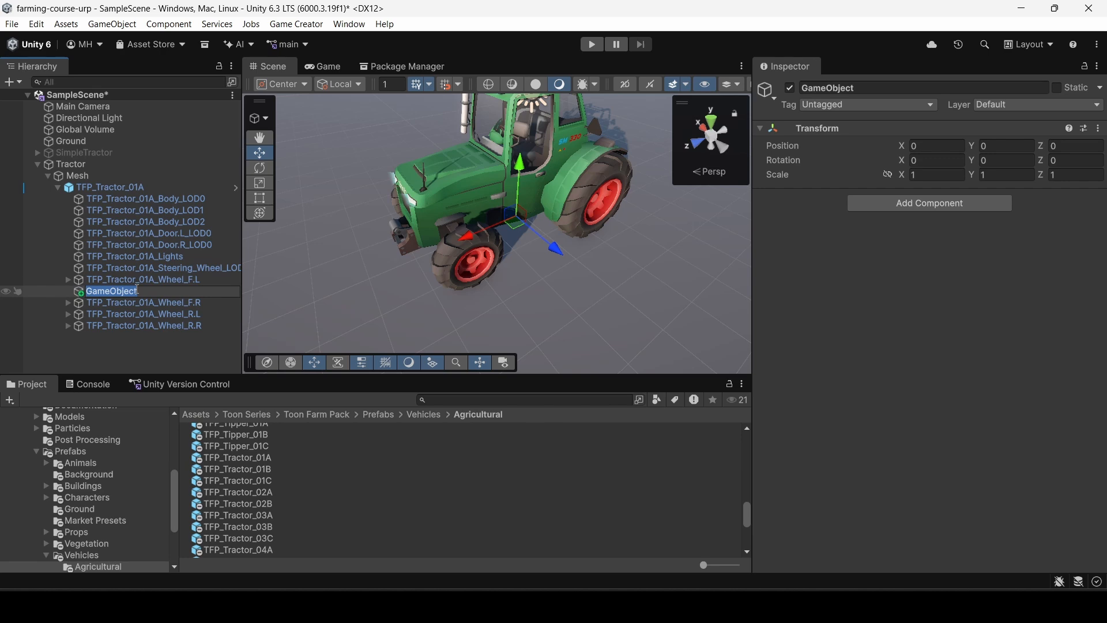
key(Escape)
key(Delete)
click(115, 283)
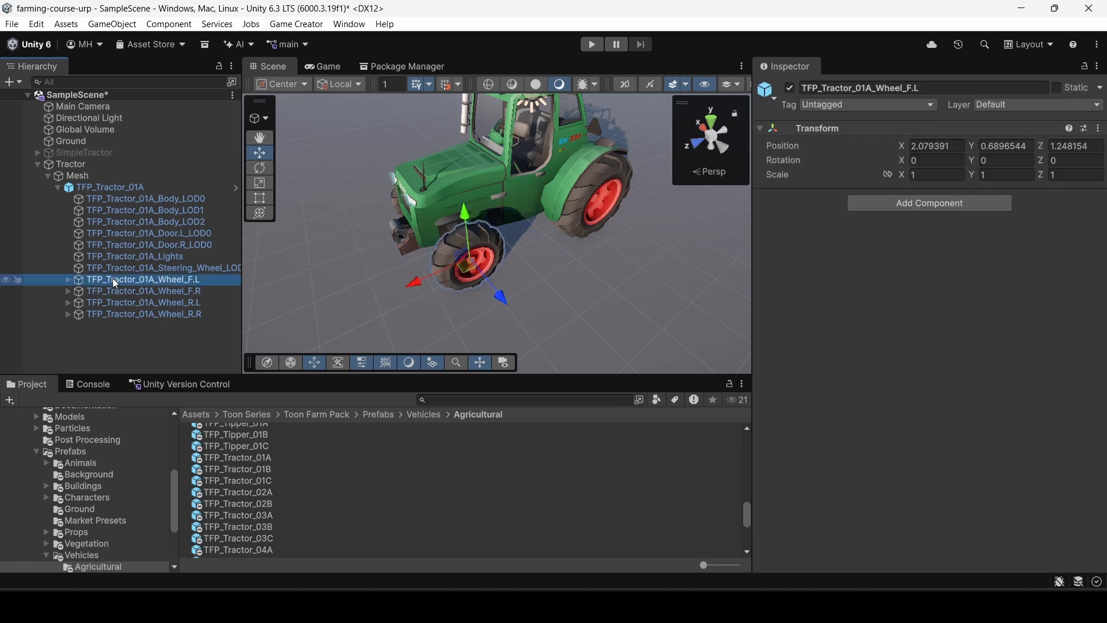
right_click(115, 283)
click(140, 288)
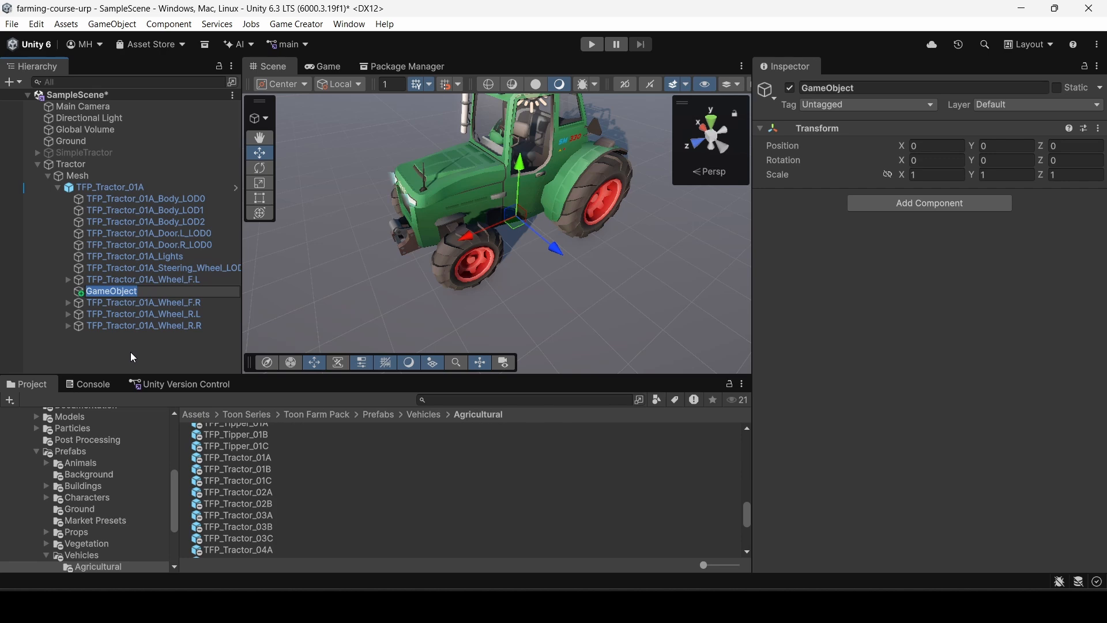
click(131, 291)
key(Escape)
key(Delete)
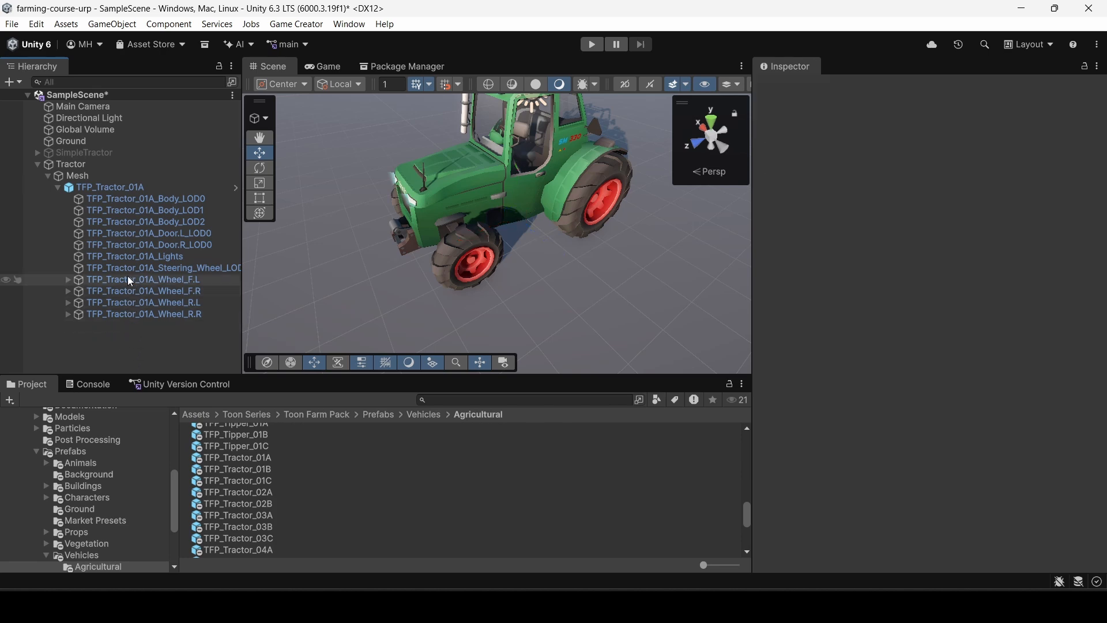
Step: Unpack the TFP_Tractor_01A prefab instance in the scene
right_click(90, 189)
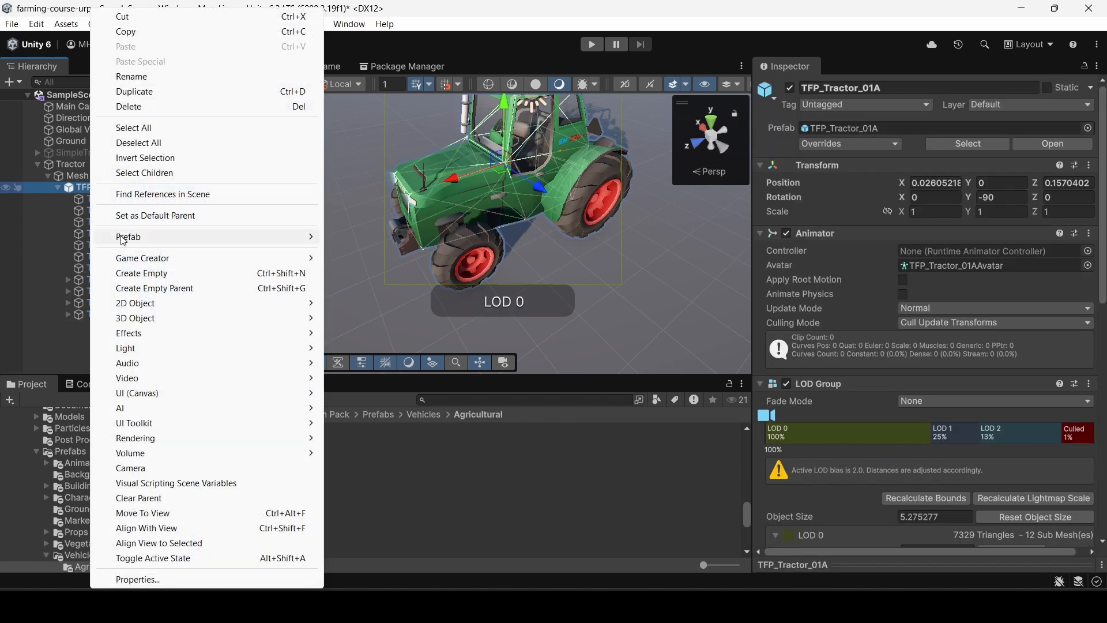
mouse_move(231, 236)
click(404, 364)
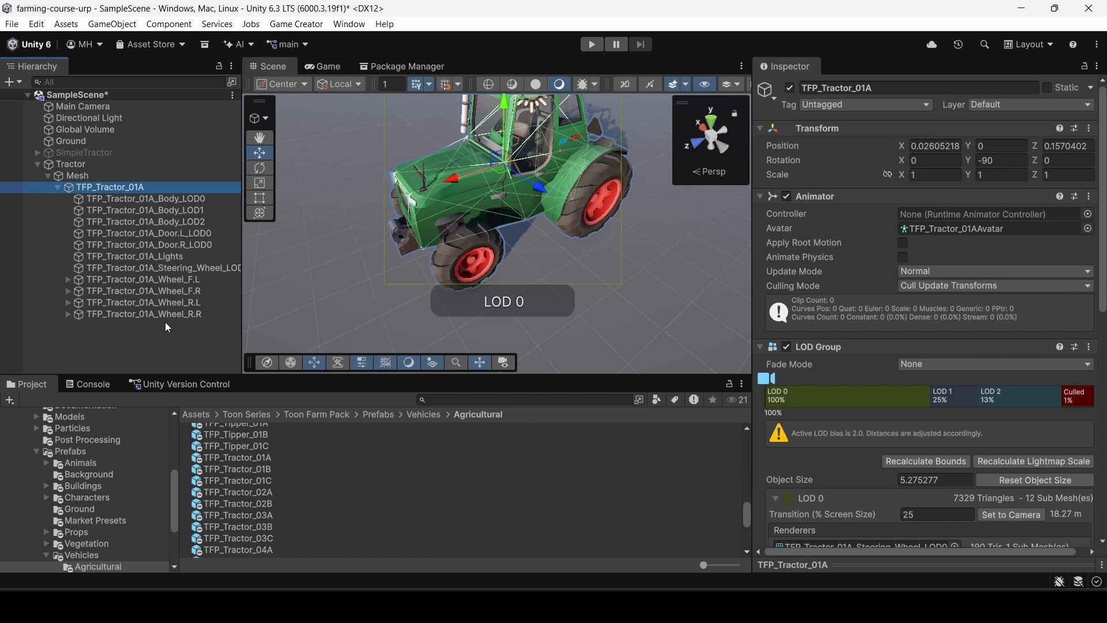
Step: Create an empty parent named WheelMesh_FL for TFP_Tractor_01A_Wheel_F.L
right_click(126, 282)
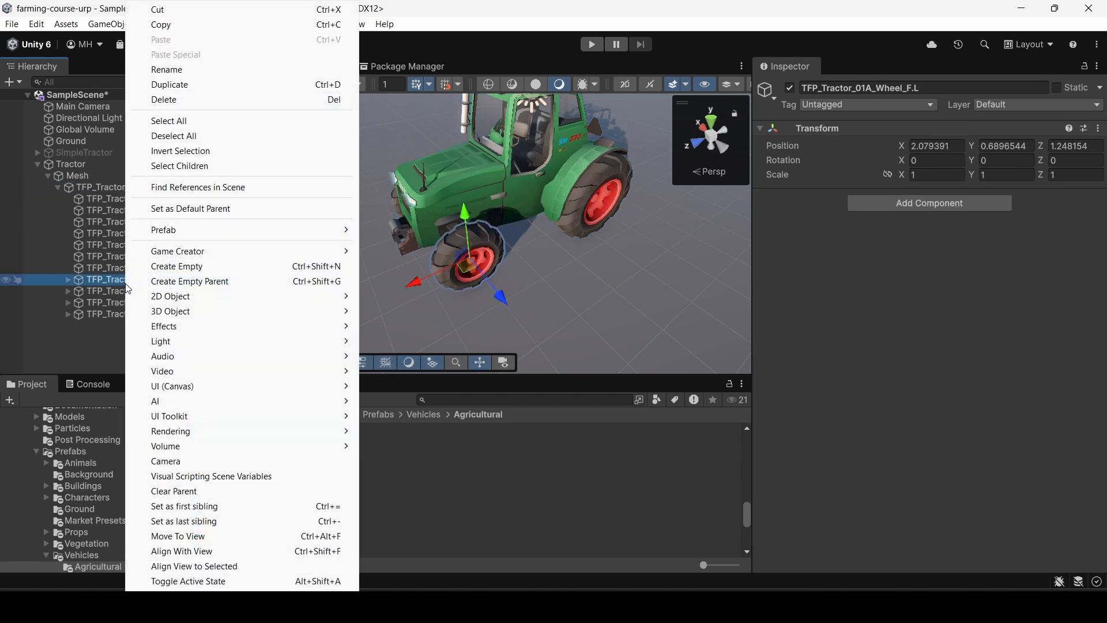
click(140, 280)
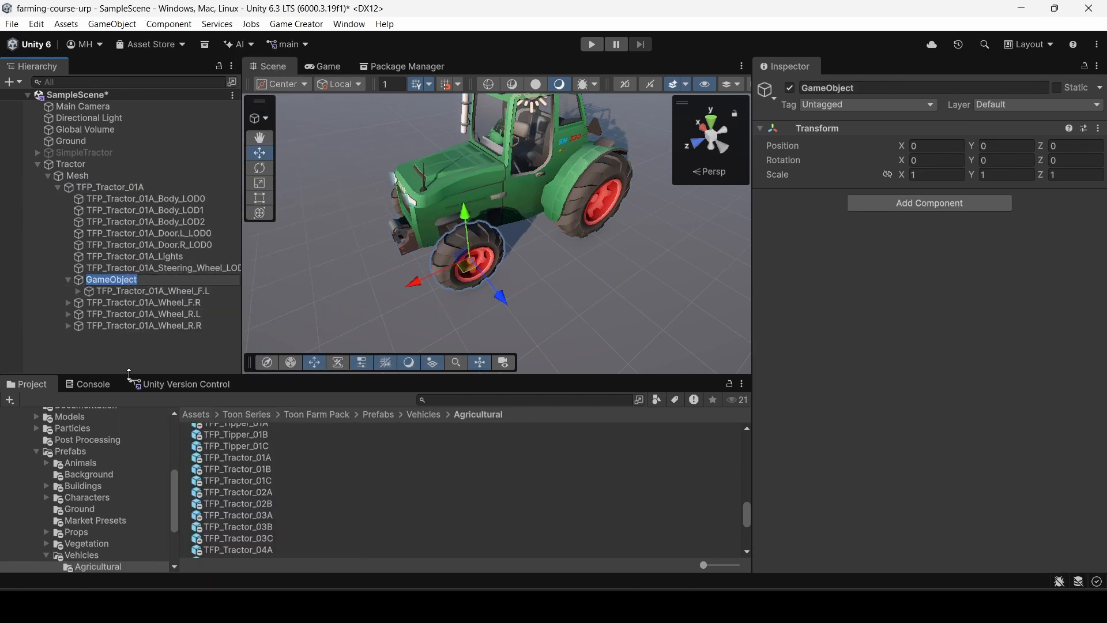
text(WheelM)
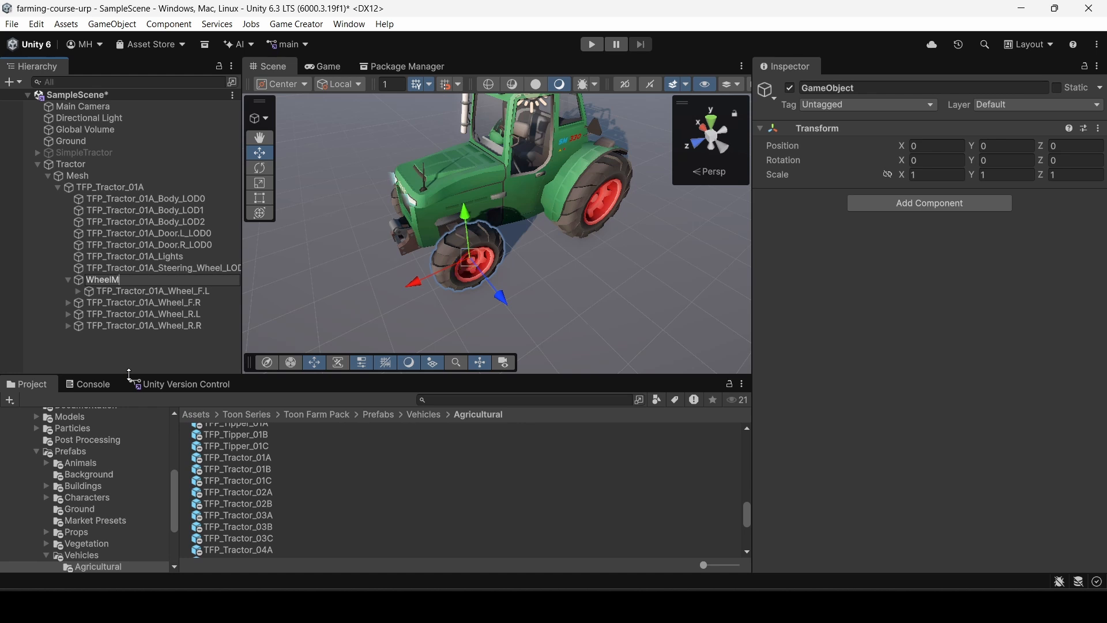
text(esh_FL)
key(Return)
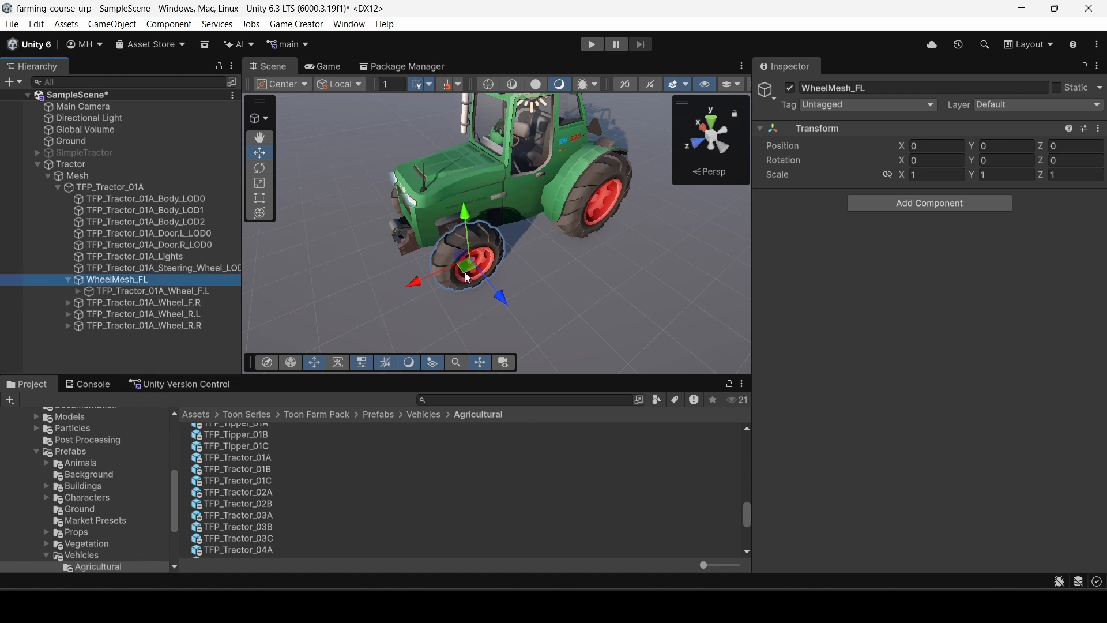
Step: Try Y rotations of -90 and 90 on TFP_Tractor_01A_Wheel_F.L, and reset its Y rotation to 0
click(164, 290)
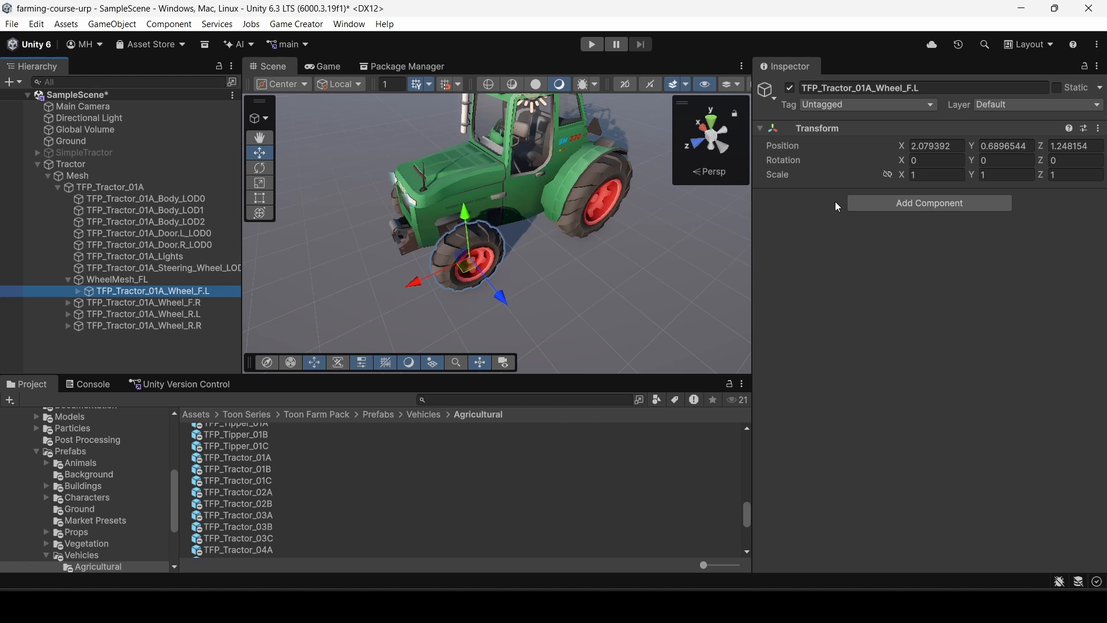
click(1014, 162)
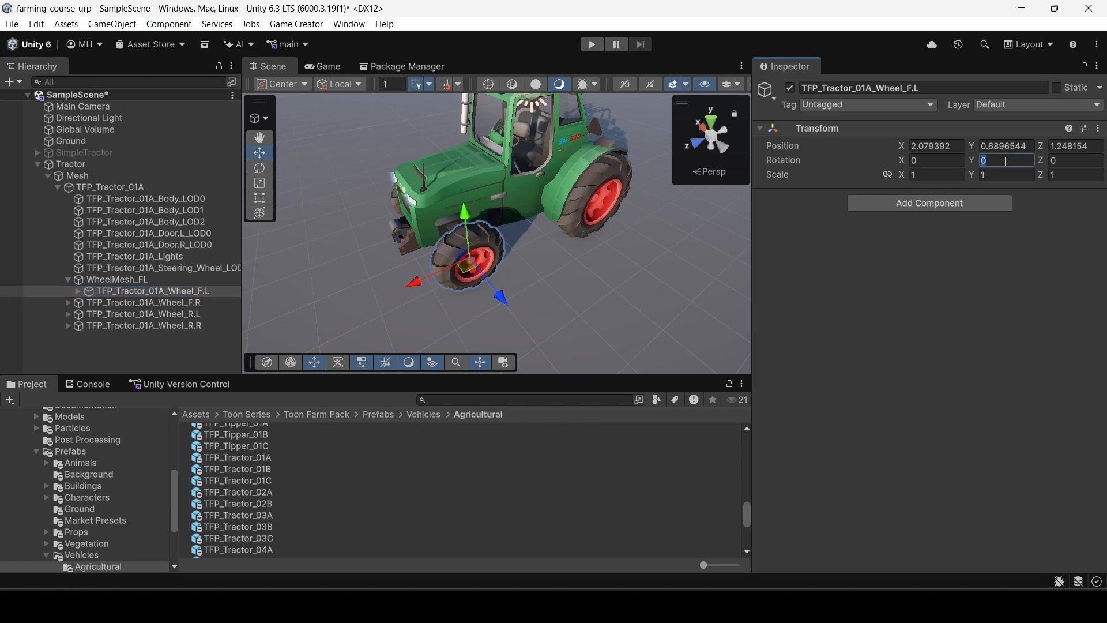
text(-90)
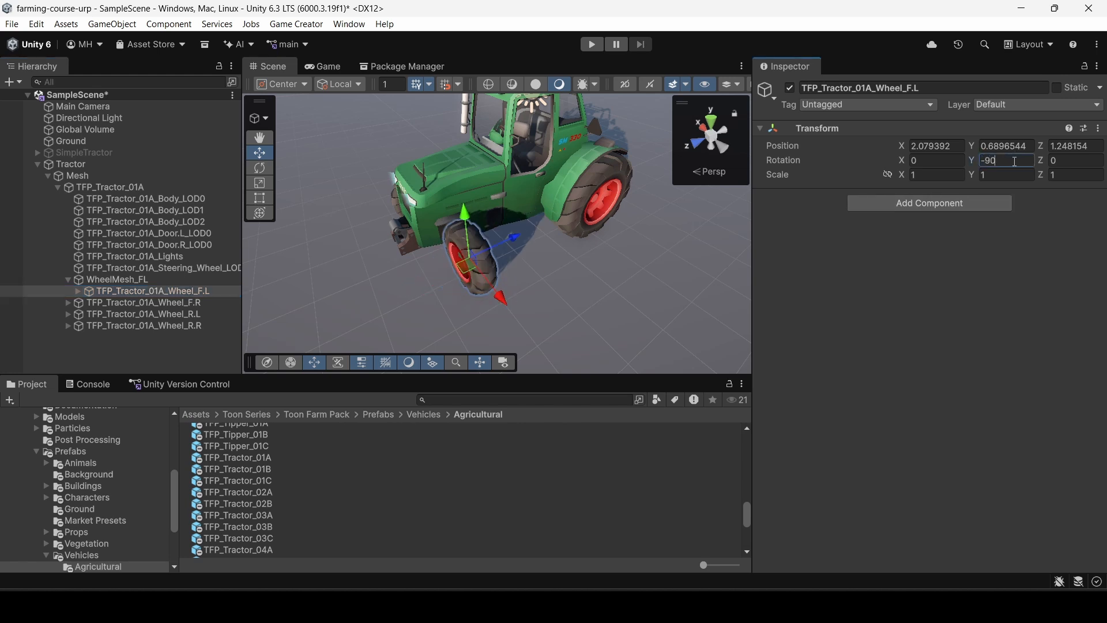
key(BackSpace)
key(BackSpace)
key(BackSpace)
text(90)
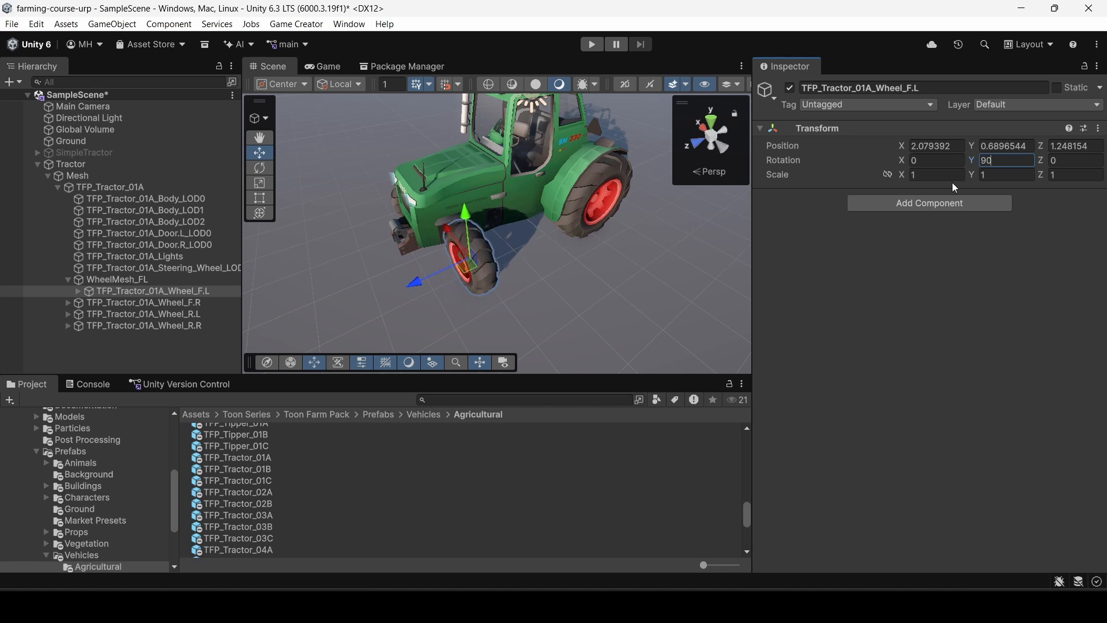
key(BackSpace)
key(BackSpace)
text(0)
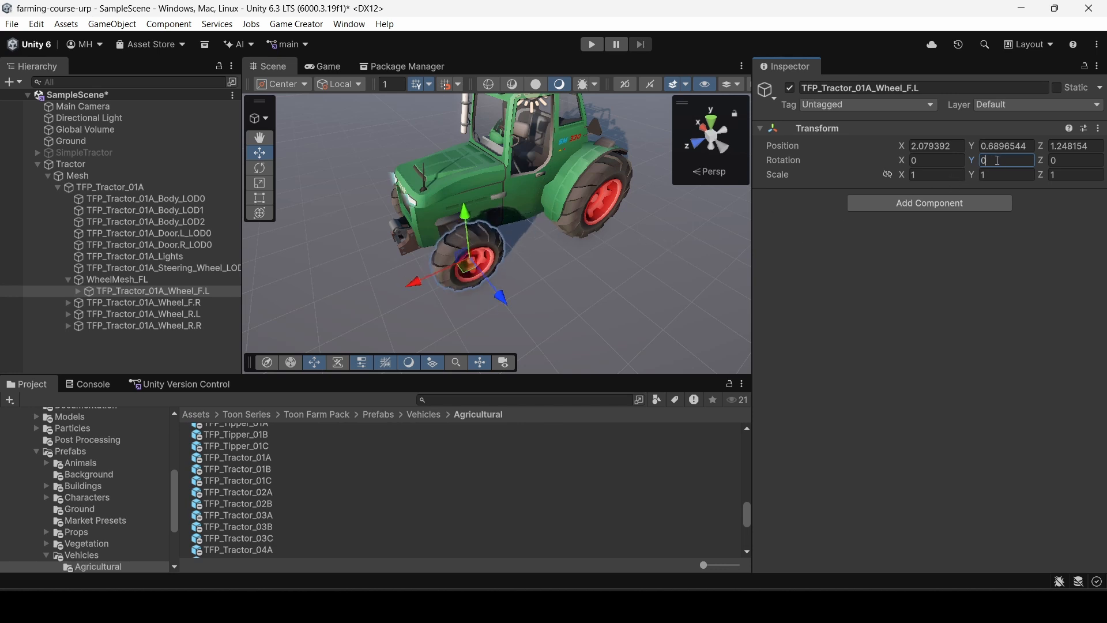
key(Tab)
Step: Move TFP_Tractor_01A_Wheel_F.L out of WheelMesh_FL, placing it directly above as a sibling under TFP_Tractor_01A
click(127, 281)
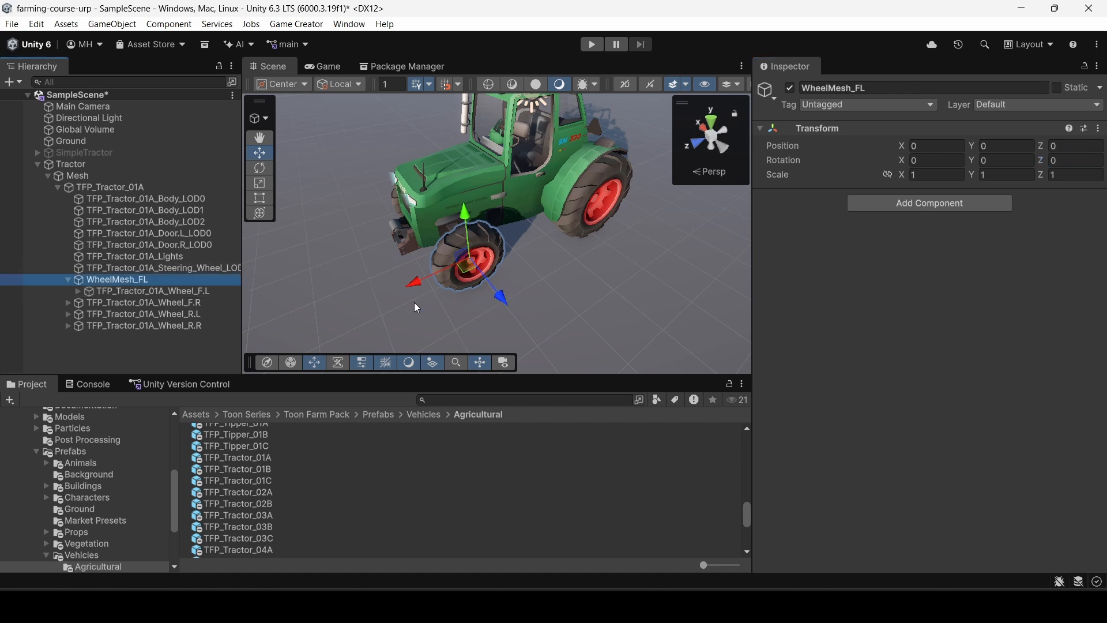
click(119, 293)
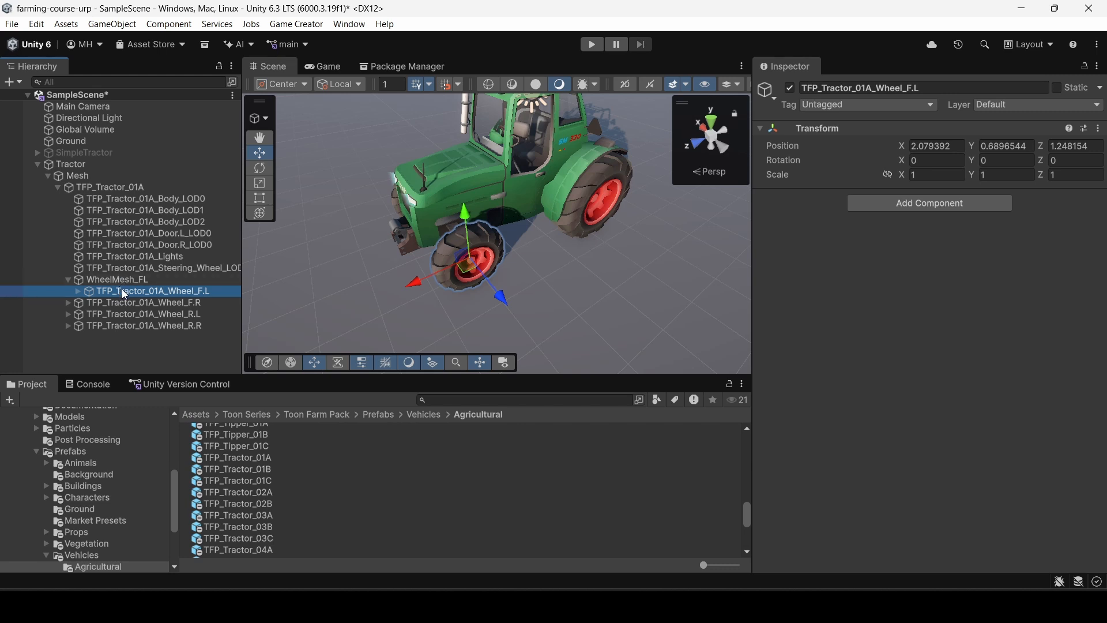
drag(120, 288, 117, 276)
Step: Set the Y rotation of the empty WheelMesh_FL object to 90
click(122, 292)
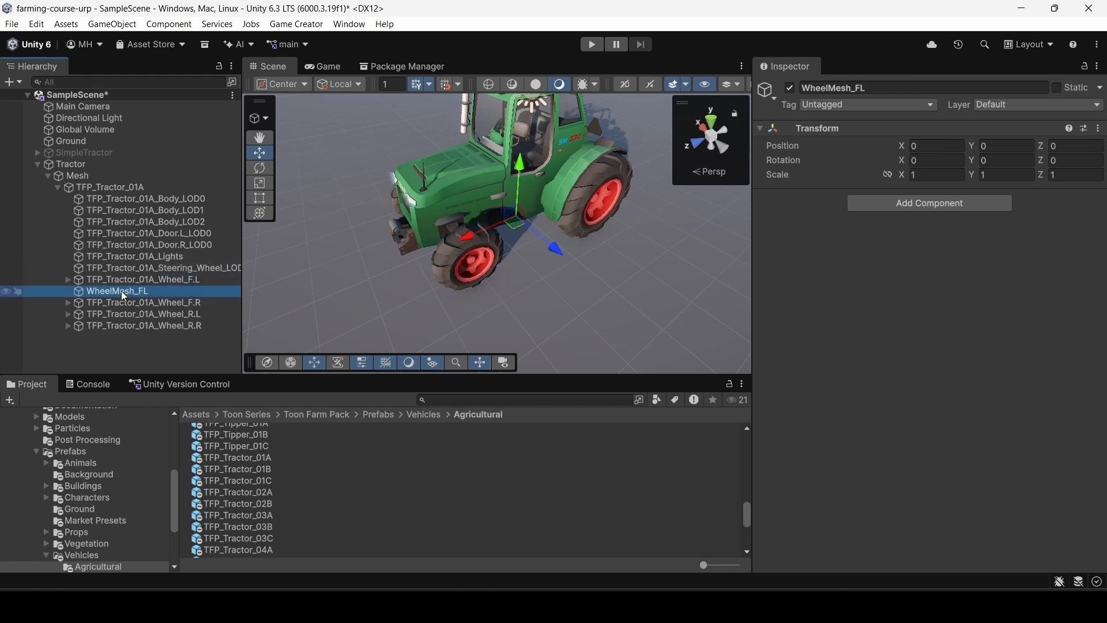
click(984, 161)
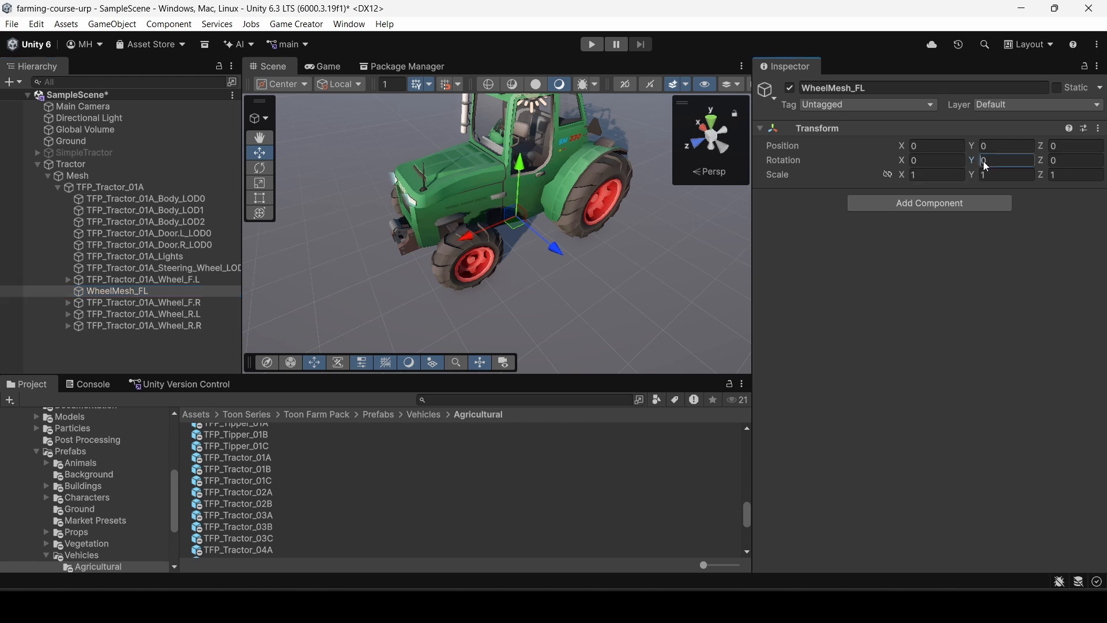
text(90)
key(Tab)
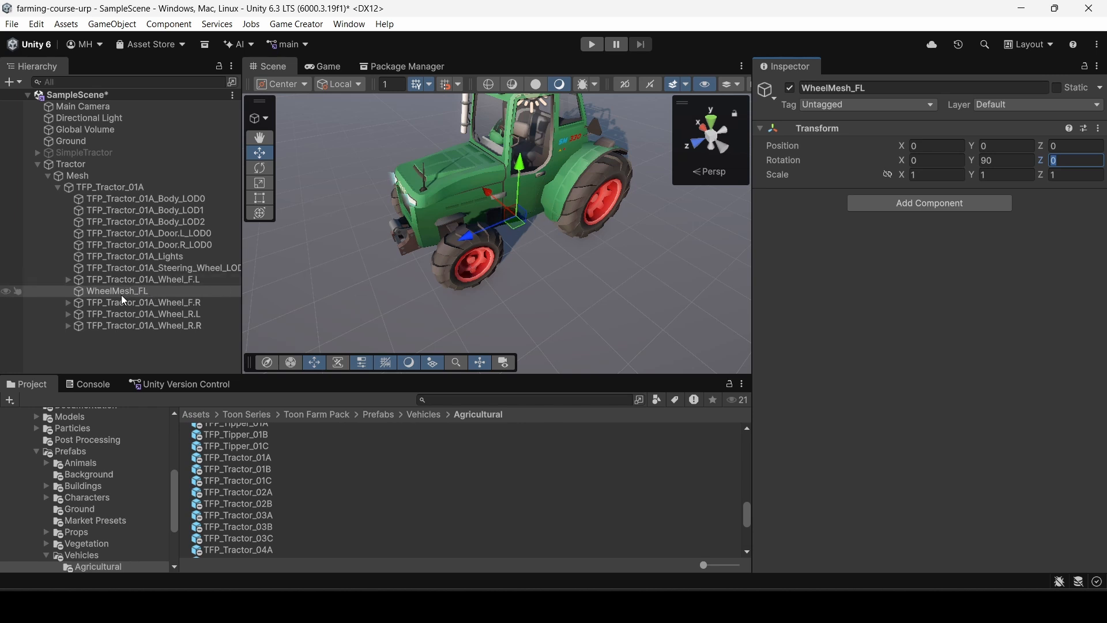
Step: Copy the position of TFP_Tractor_01A_Wheel_F.L and paste it onto WheelMesh_FL
click(127, 279)
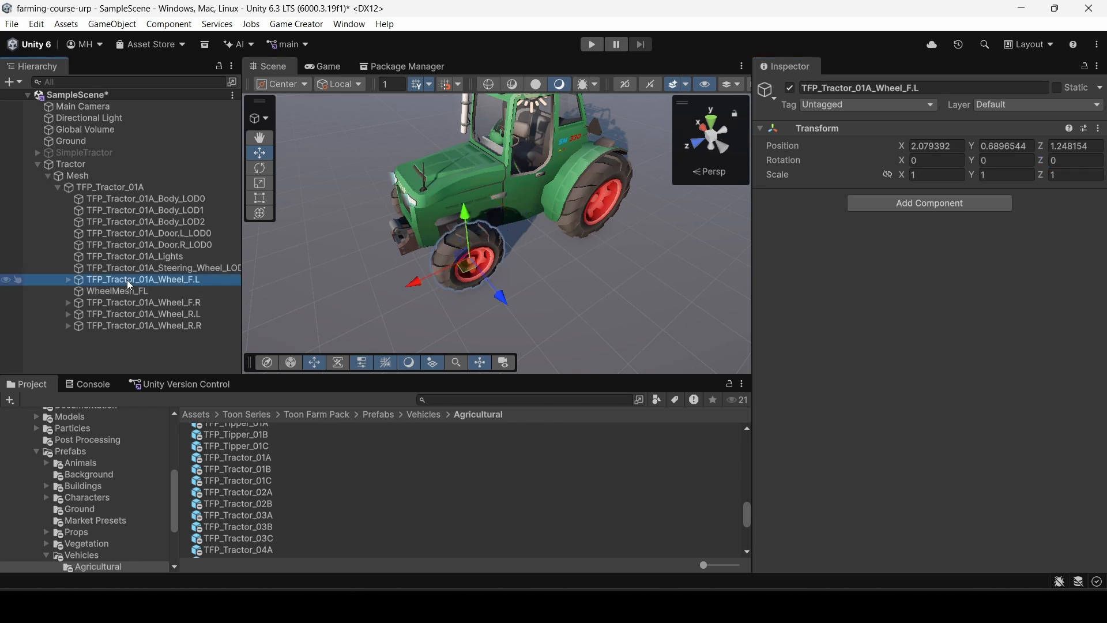
click(1099, 128)
mouse_move(985, 243)
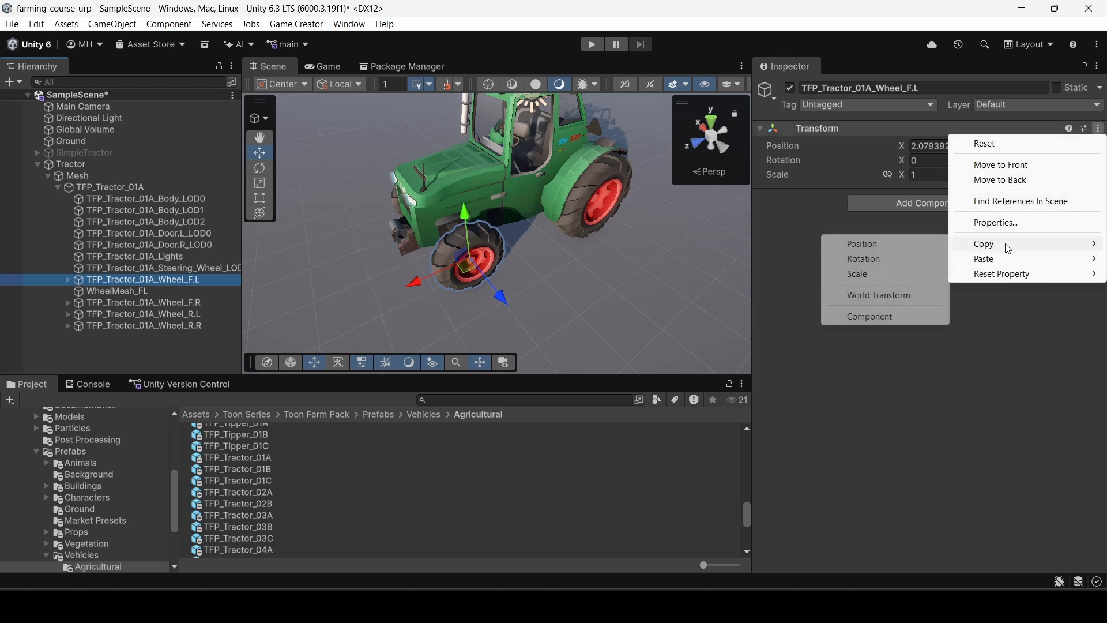
click(860, 246)
click(154, 292)
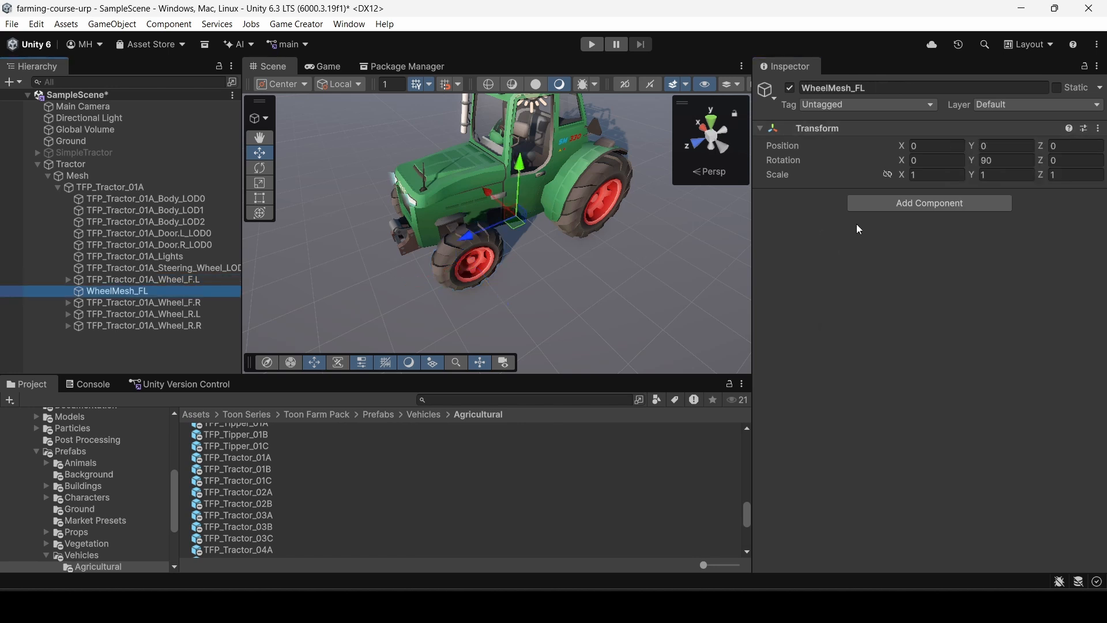
click(1098, 128)
mouse_move(1007, 258)
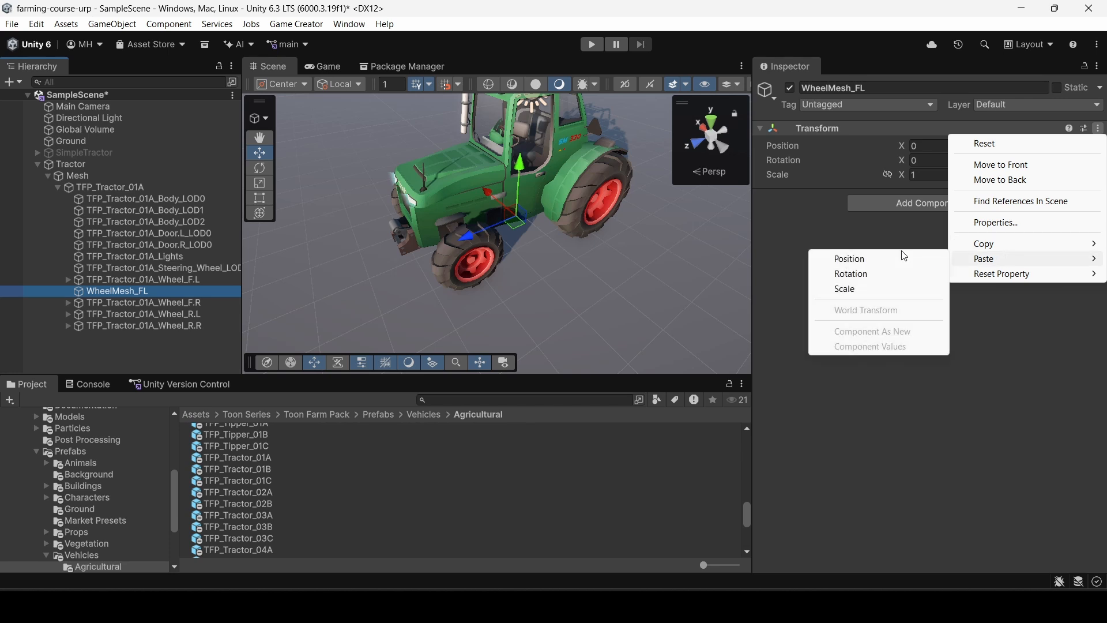
click(849, 260)
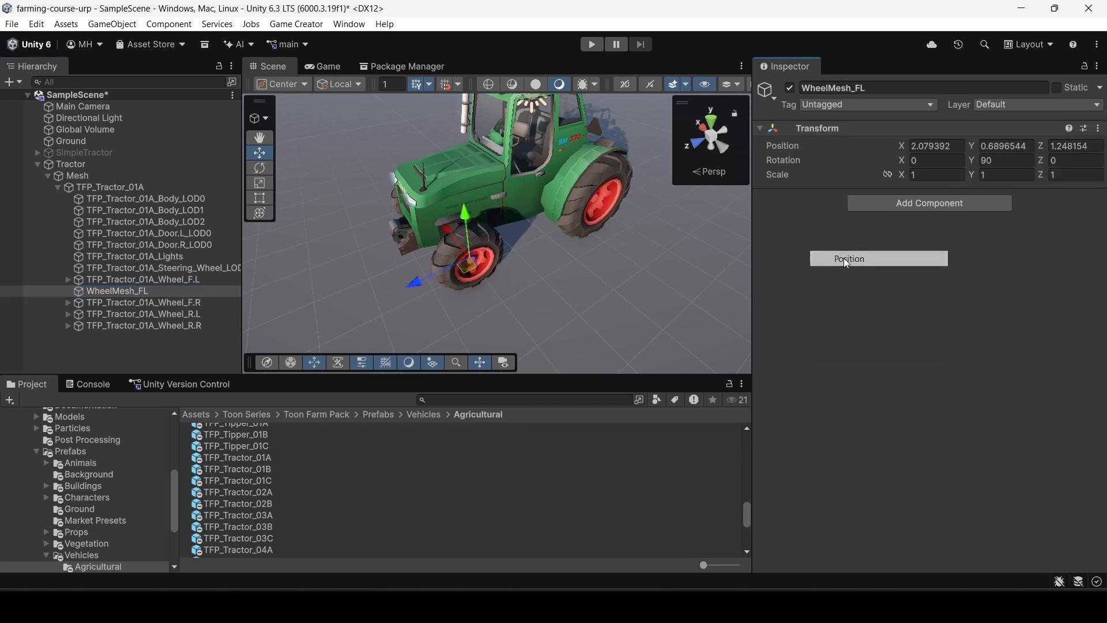
Step: Make TFP_Tractor_01A_Wheel_F.L a child of WheelMesh_FL and compare the local axes of the two objects
drag(132, 278, 130, 292)
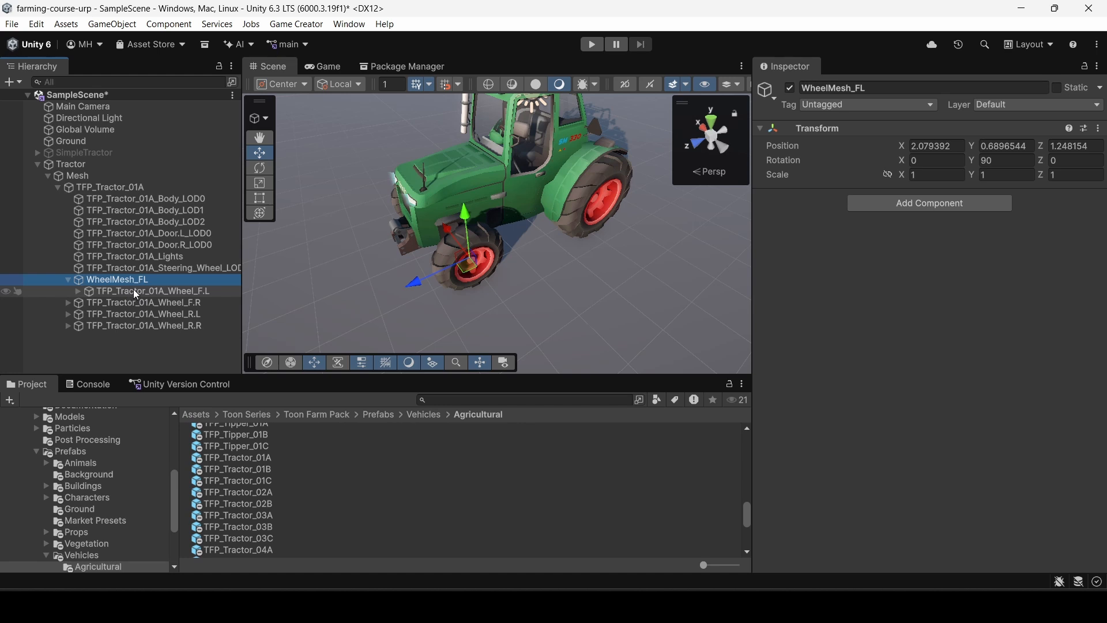
click(130, 289)
click(123, 279)
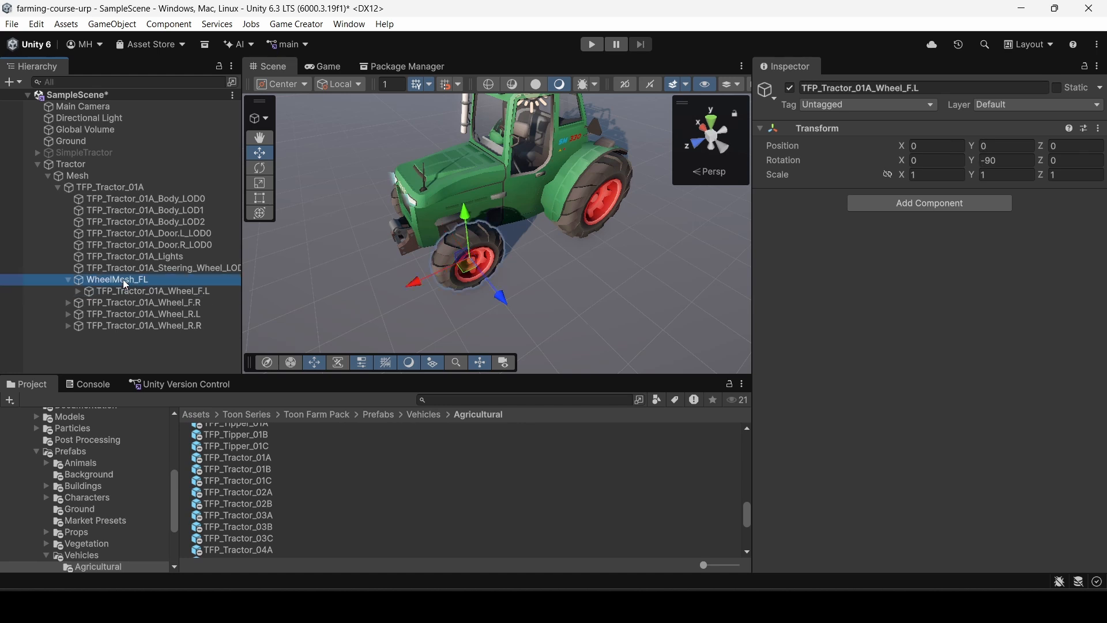
click(127, 291)
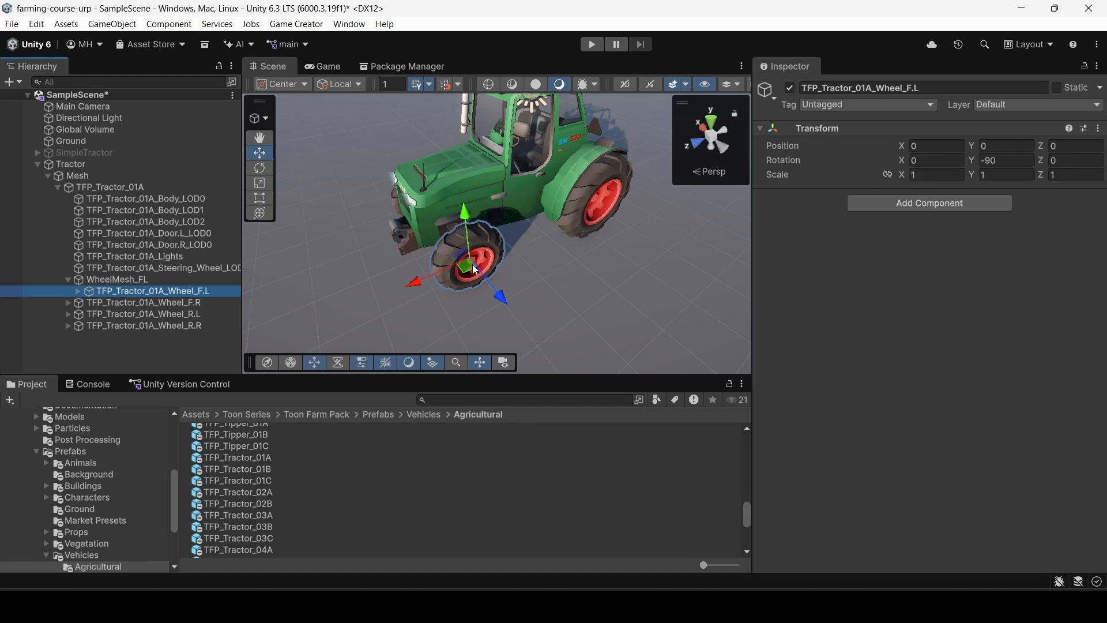
click(117, 280)
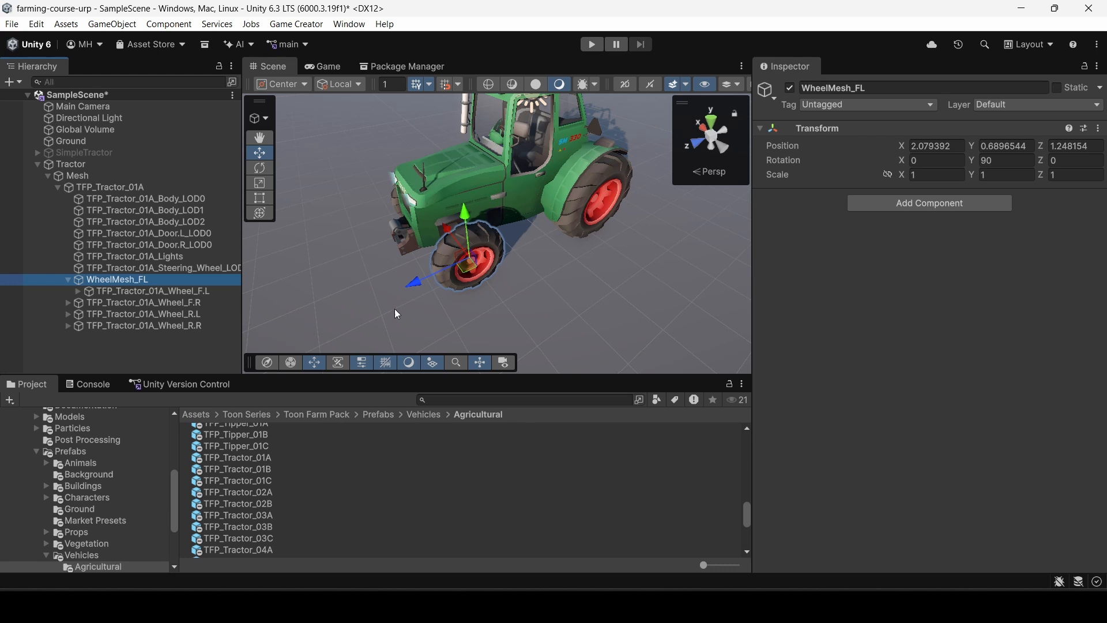
Step: Create an empty child object named WheelMesh_FR under TFP_Tractor_01A
click(126, 300)
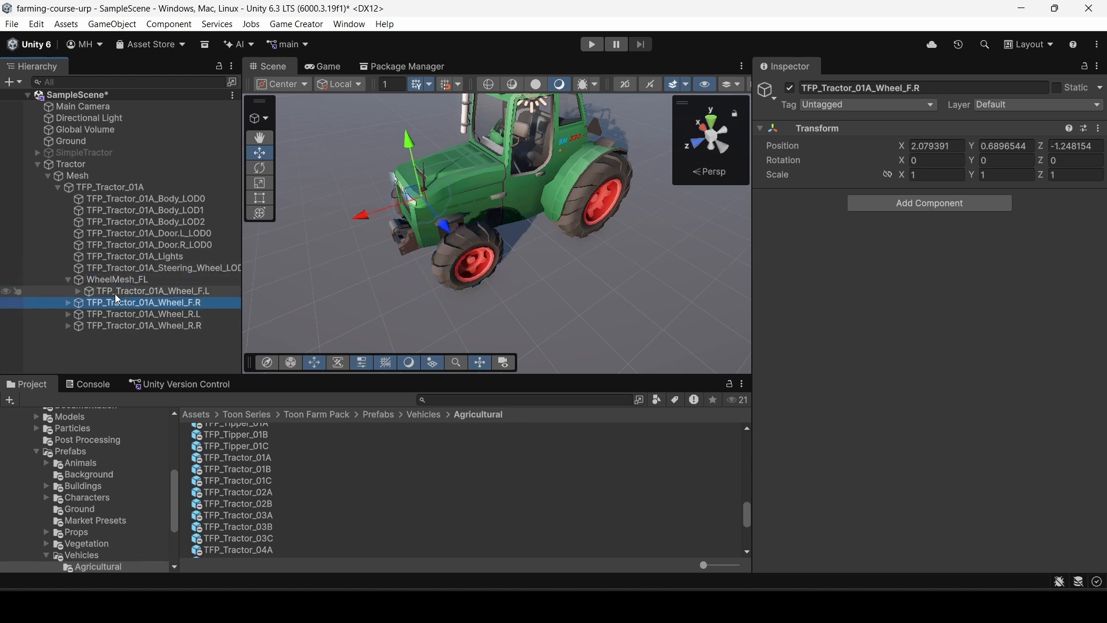
right_click(95, 191)
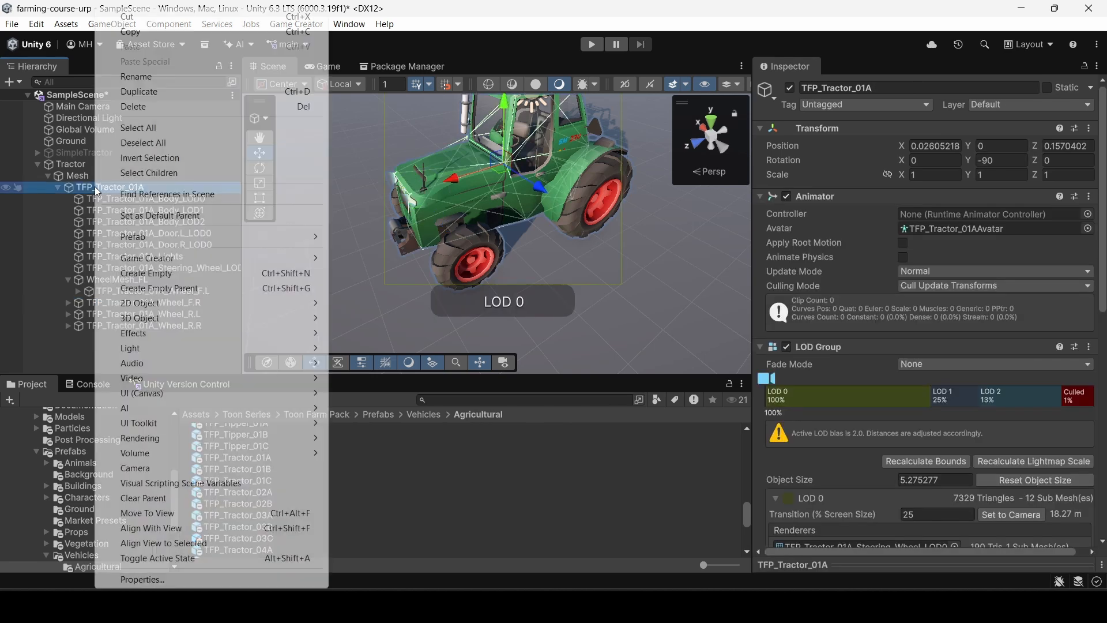
click(129, 275)
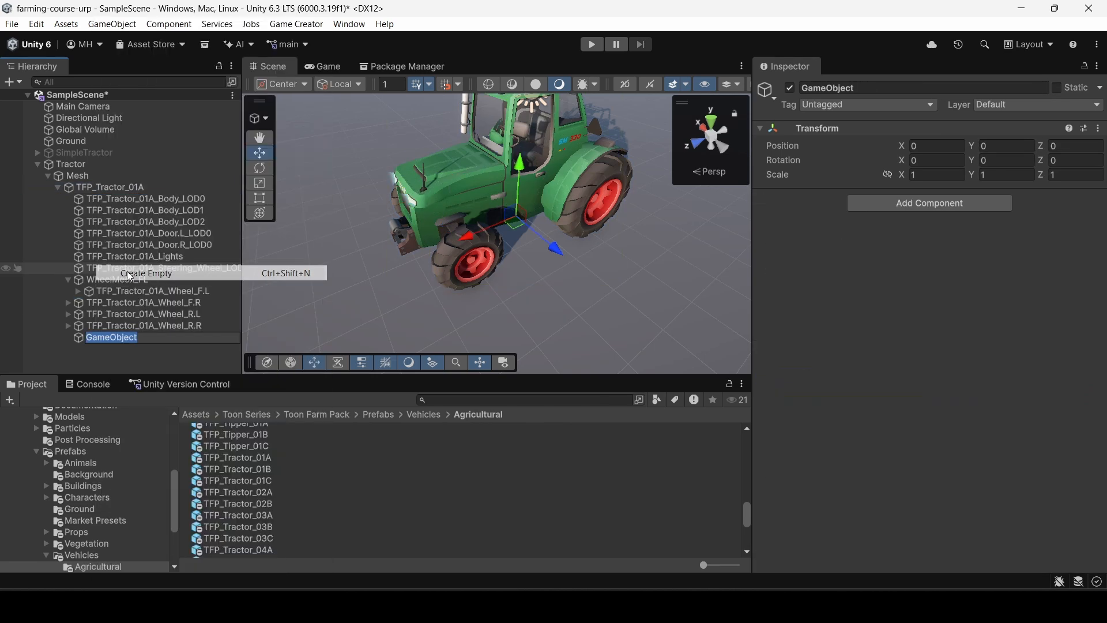
text(Wheel)
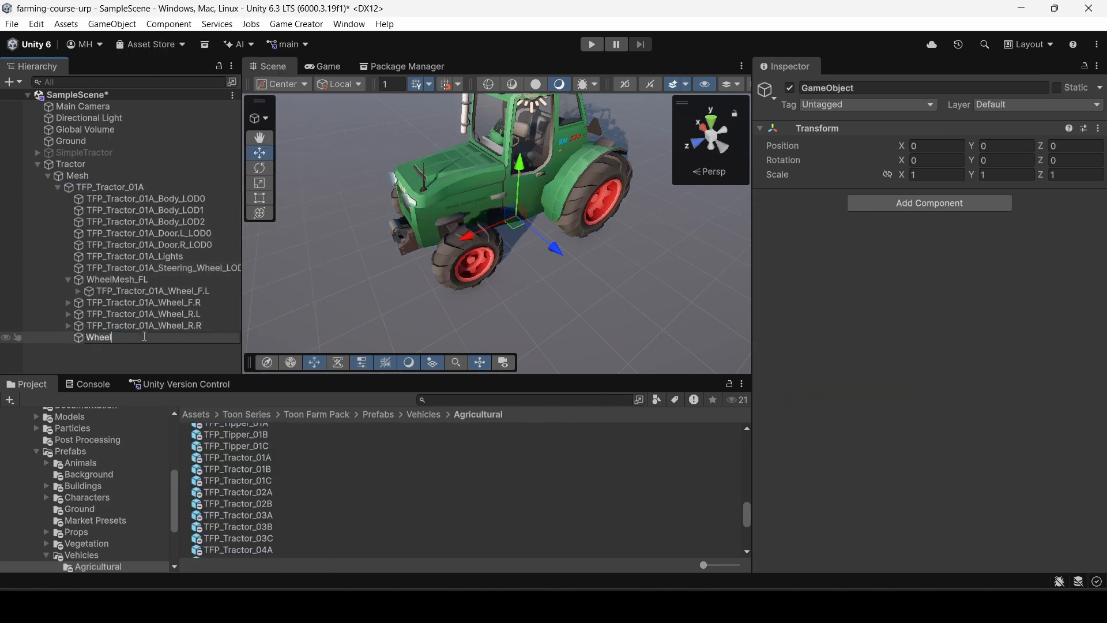
text(Mesh_FR)
key(Return)
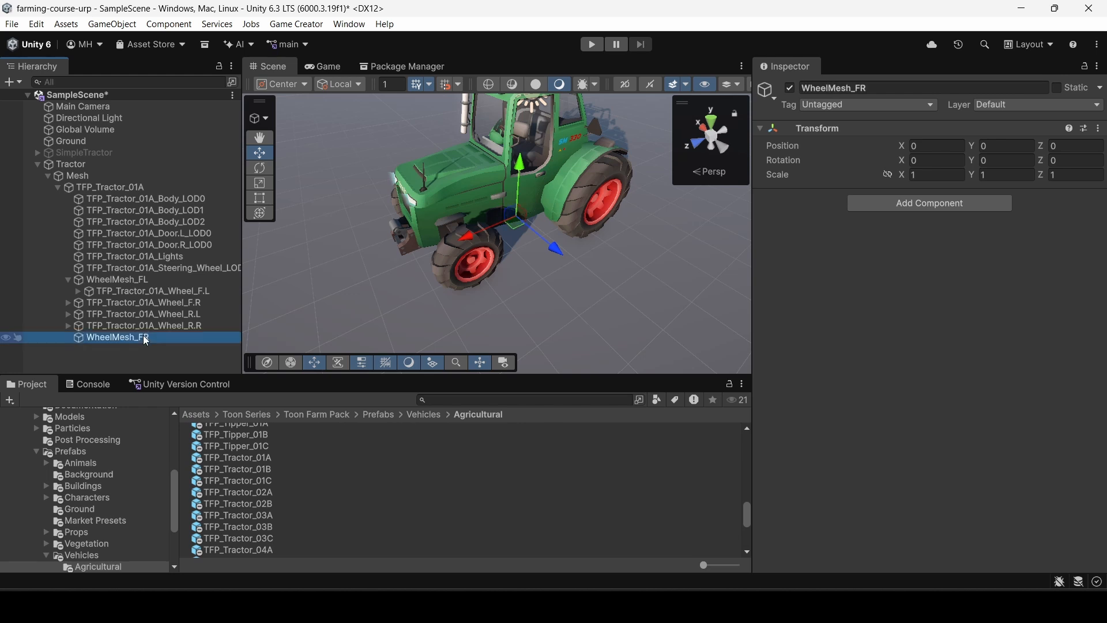
Step: Duplicate the empty WheelMesh_FR object and rename the copy WheelMesh_RL
key(ctrl+d)
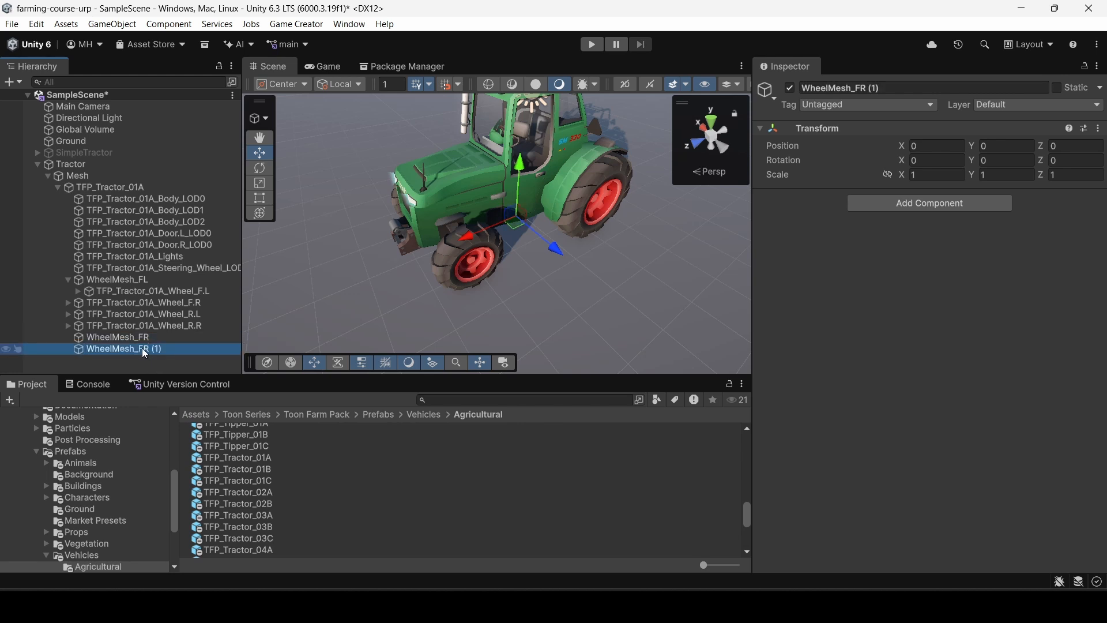
click(142, 349)
drag(138, 349, 181, 348)
text(RL)
key(Return)
Step: Duplicate the empty WheelMesh_RL object and rename the copy WheelMesh_RR
key(ctrl+d)
click(147, 360)
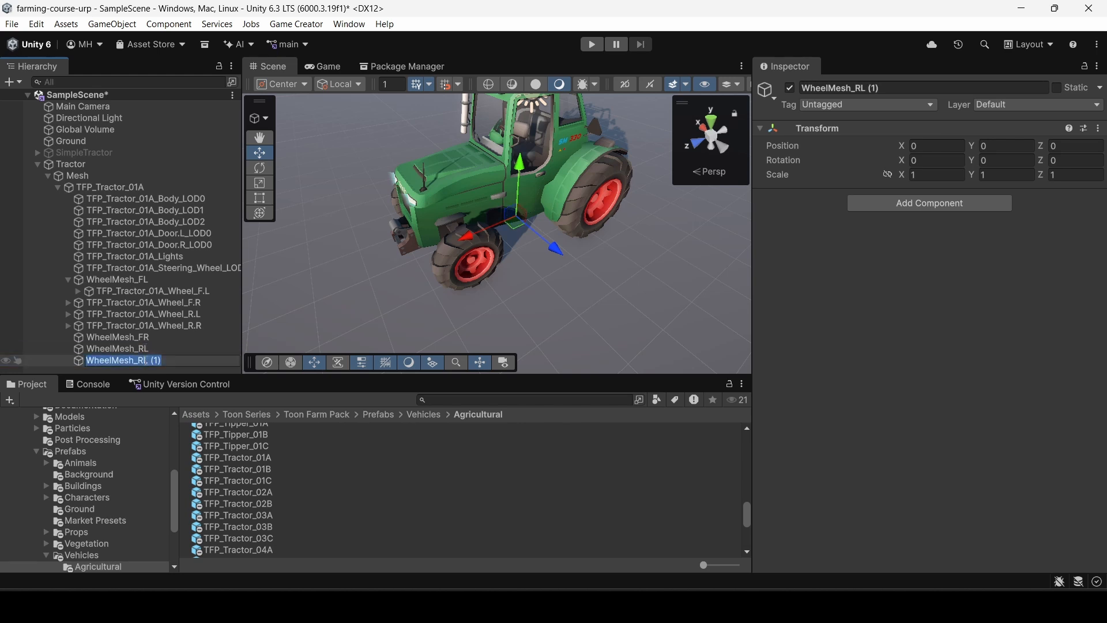
drag(148, 360, 200, 363)
key(BackSpace)
key(BackSpace)
text(R)
key(Return)
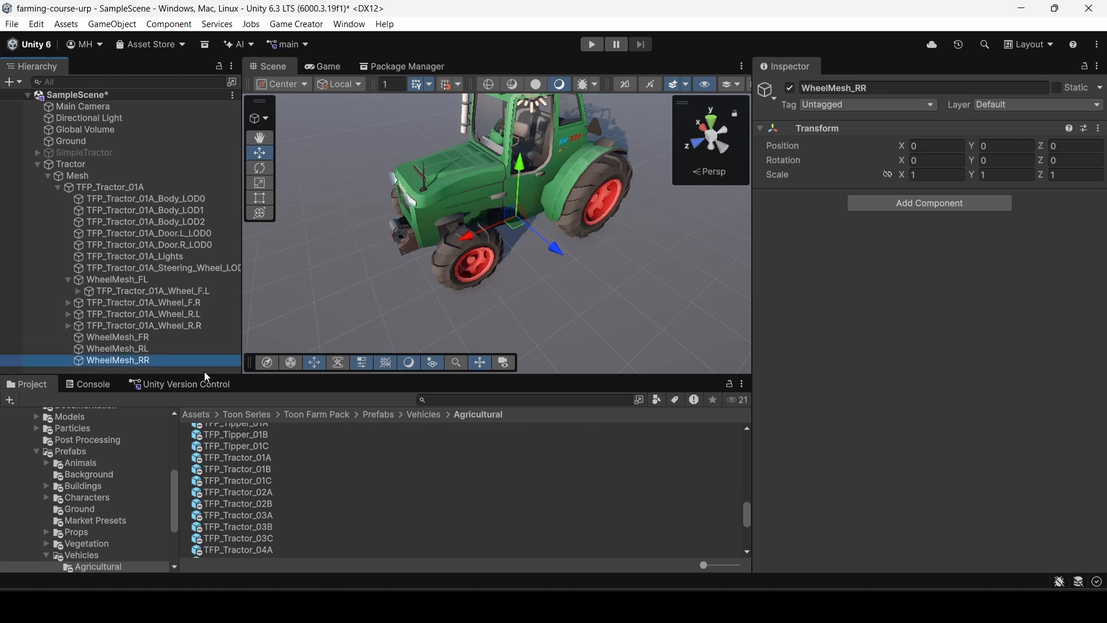
Step: Copy the position of TFP_Tractor_01A_Wheel_F.R and paste it onto WheelMesh_FR
click(143, 338)
click(150, 303)
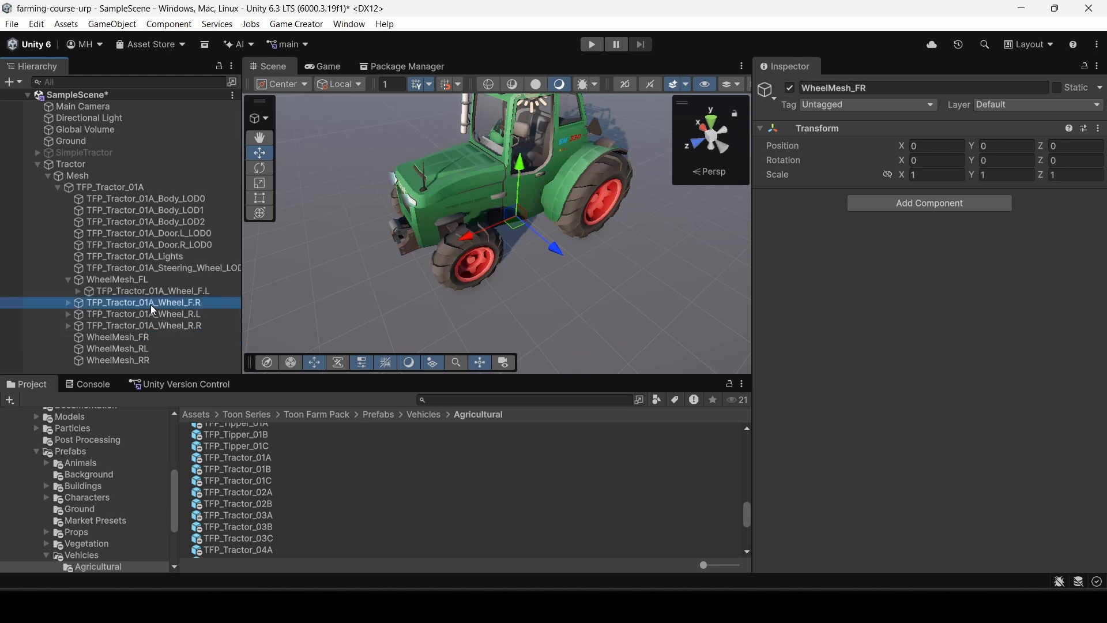
click(1099, 128)
mouse_move(1001, 245)
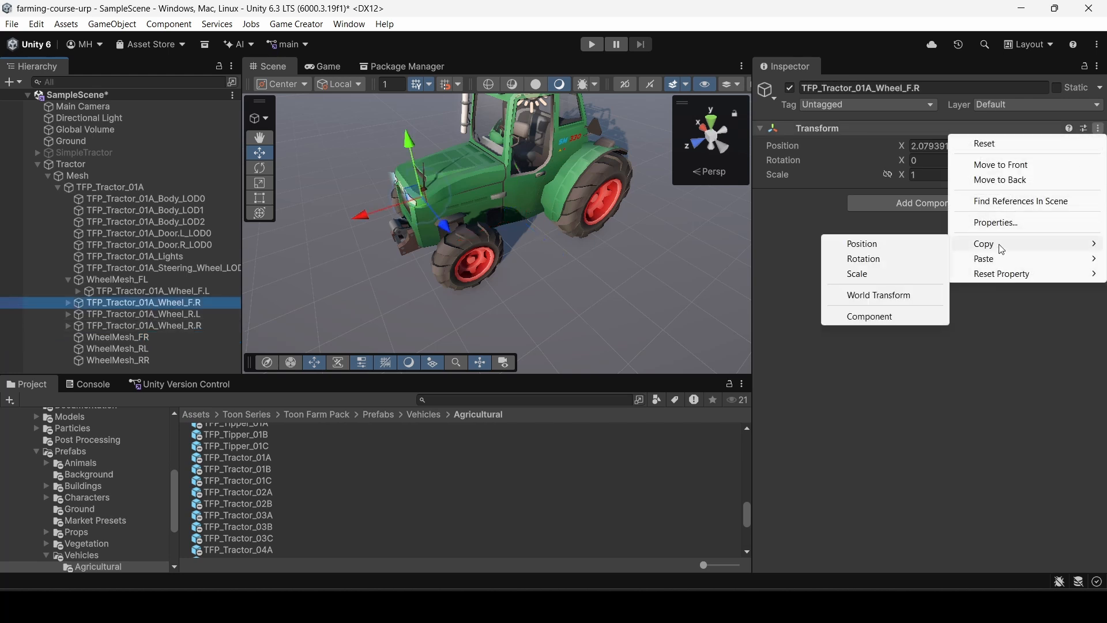
click(875, 244)
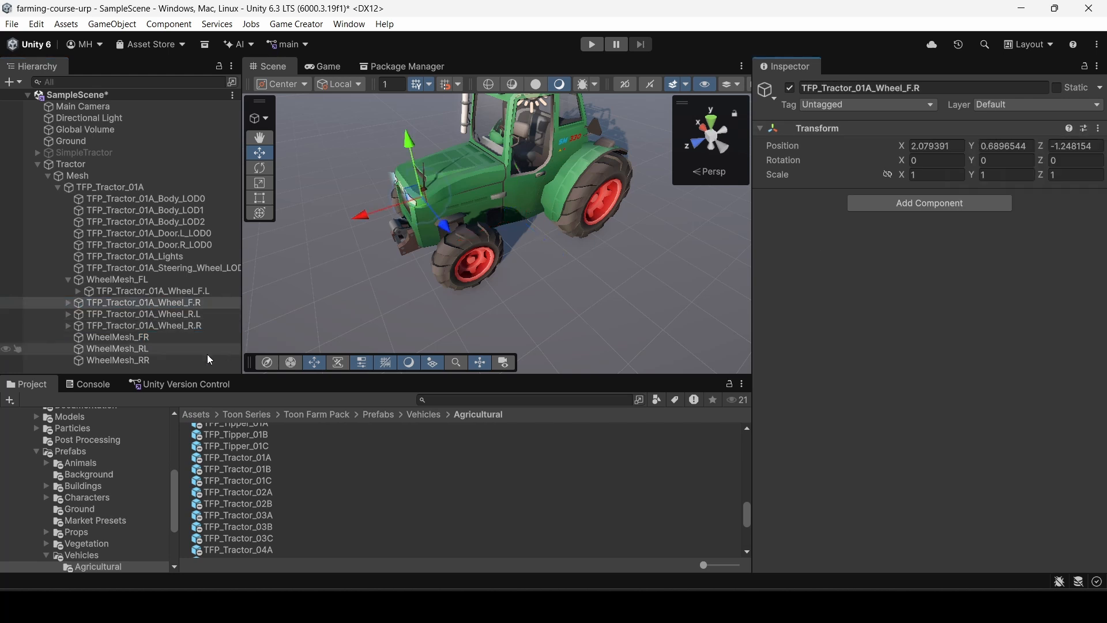
click(138, 337)
click(1099, 128)
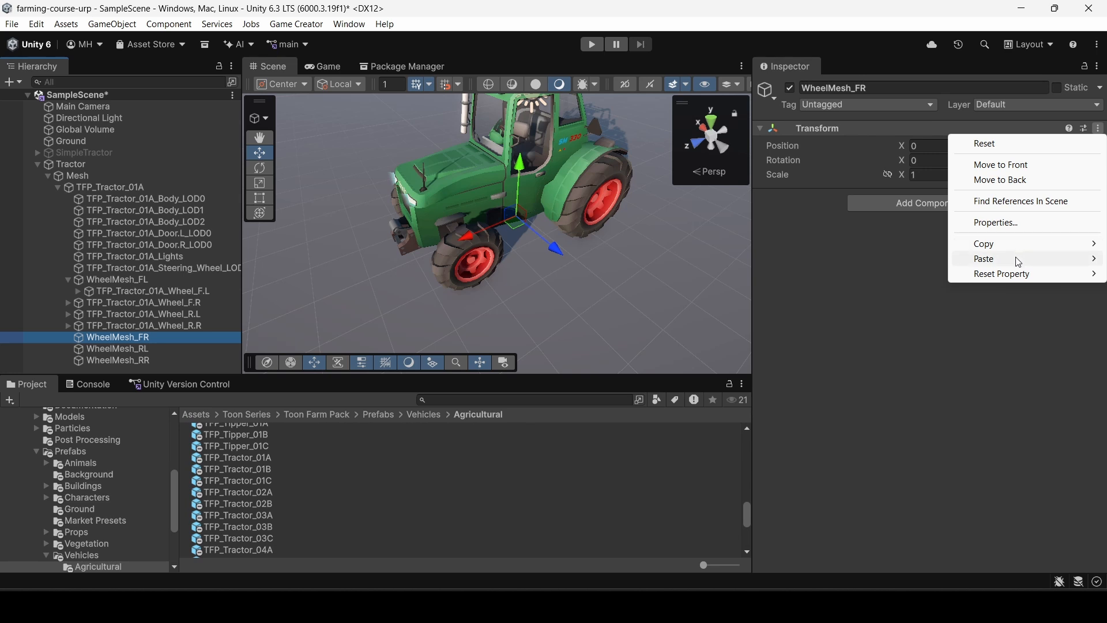
mouse_move(1016, 259)
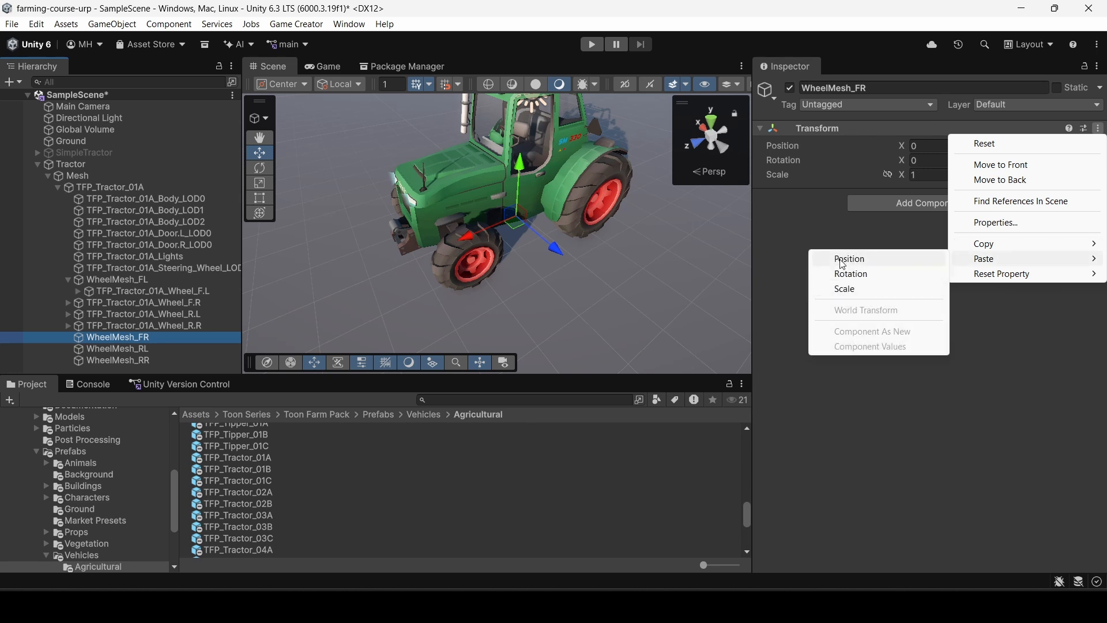
click(846, 259)
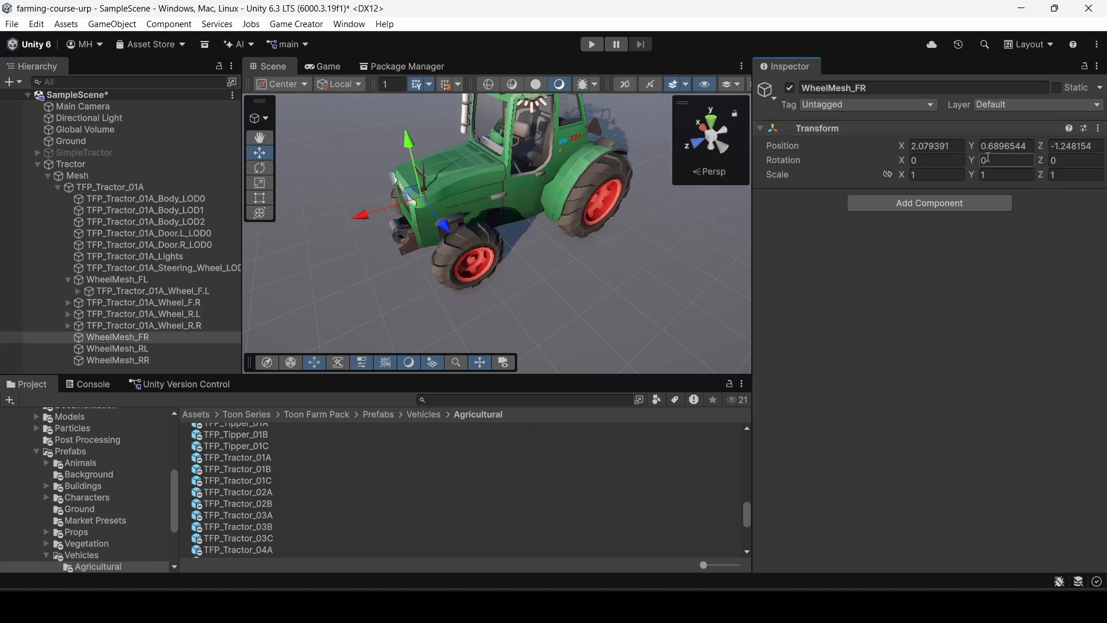
Step: Set the Y rotation of WheelMesh_FR to 90 and make TFP_Tractor_01A_Wheel_F.R its child
click(988, 161)
text(90)
key(Tab)
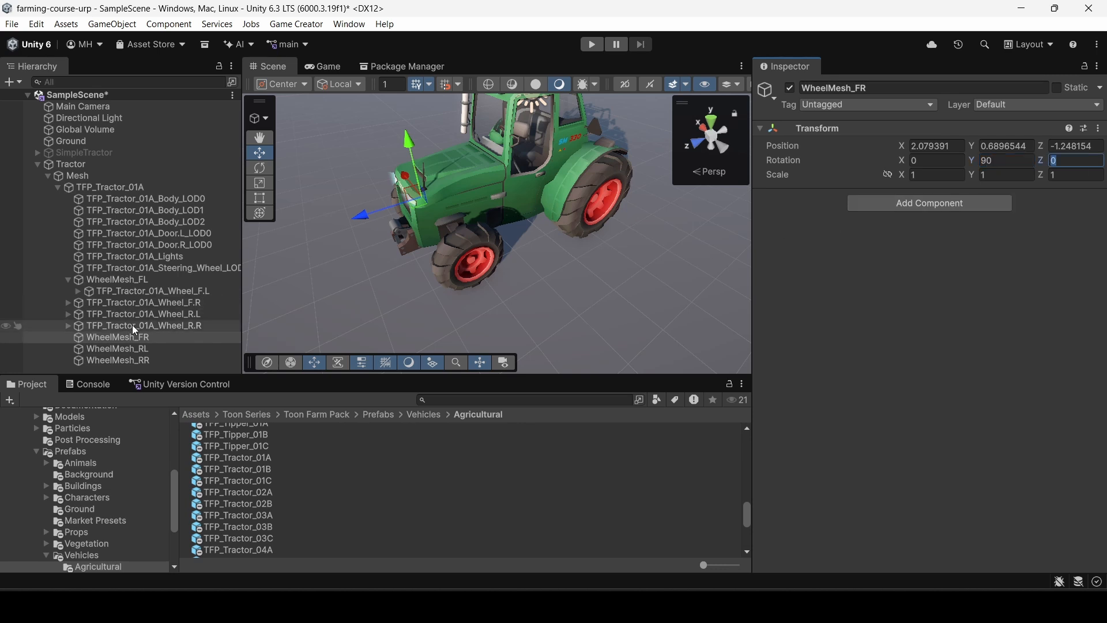
drag(135, 303, 134, 337)
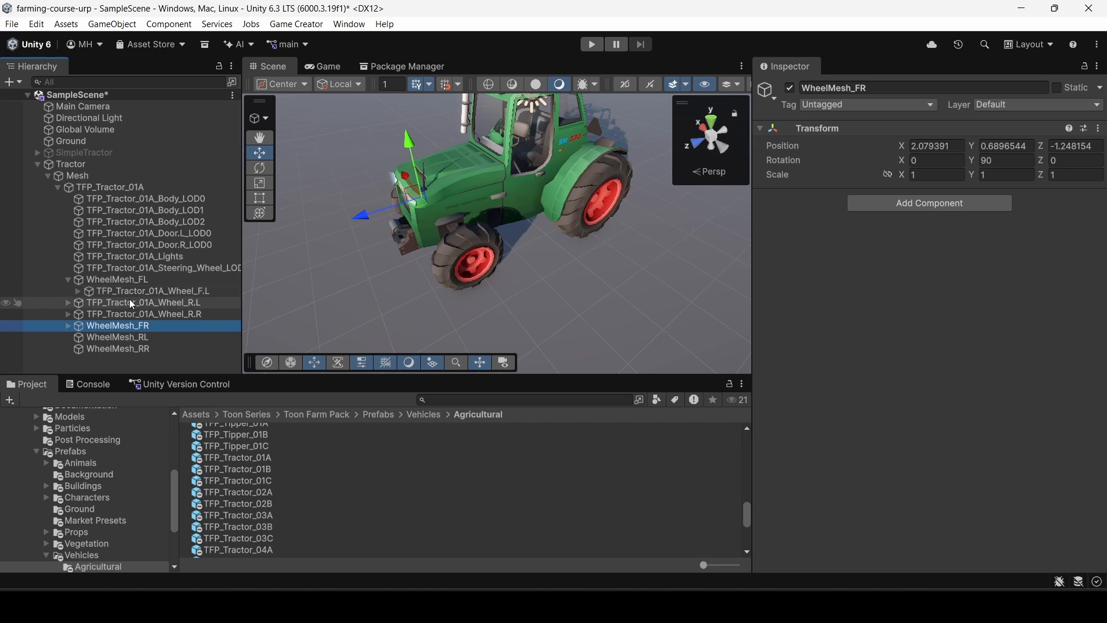
Step: Copy the position of TFP_Tractor_01A_Wheel_R.L and paste it onto WheelMesh_RL
click(131, 337)
right_click(137, 304)
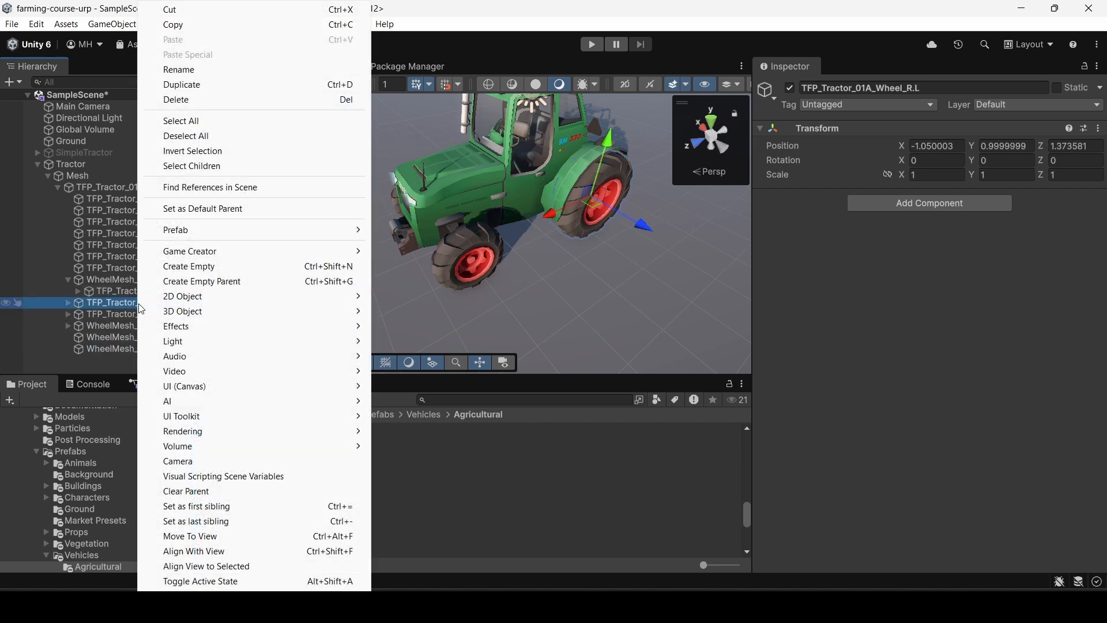
click(123, 304)
click(1099, 128)
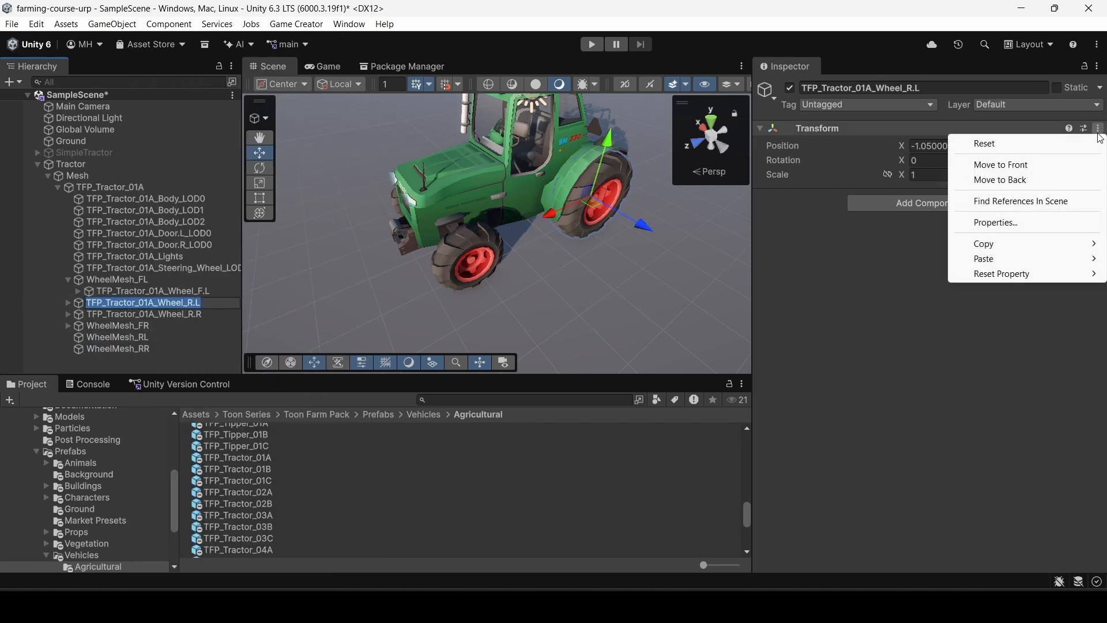
mouse_move(1041, 244)
click(863, 244)
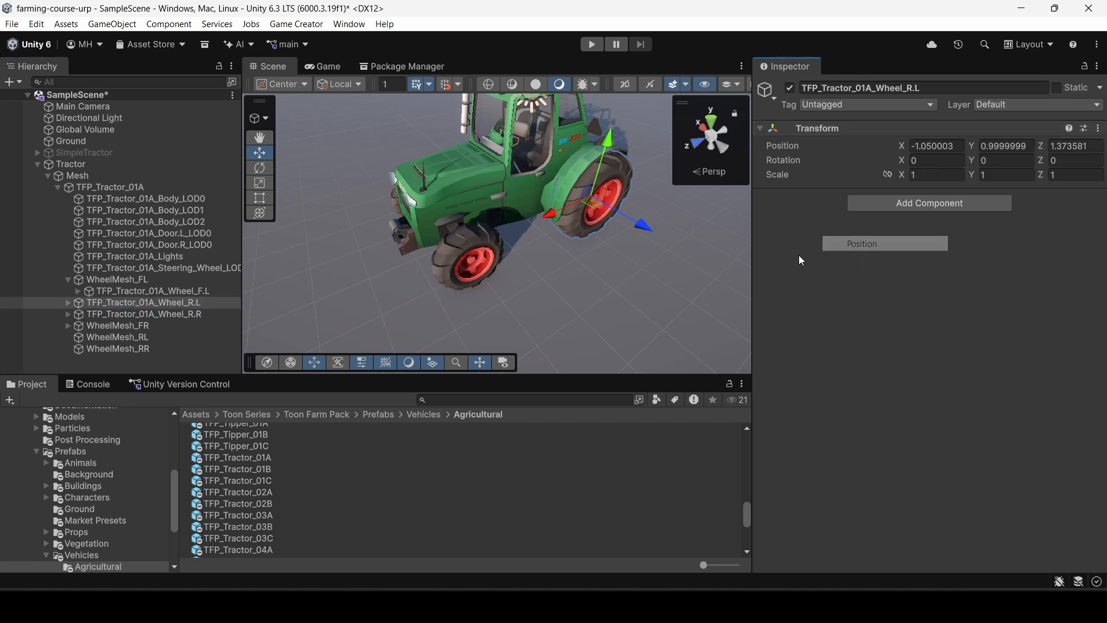
click(127, 337)
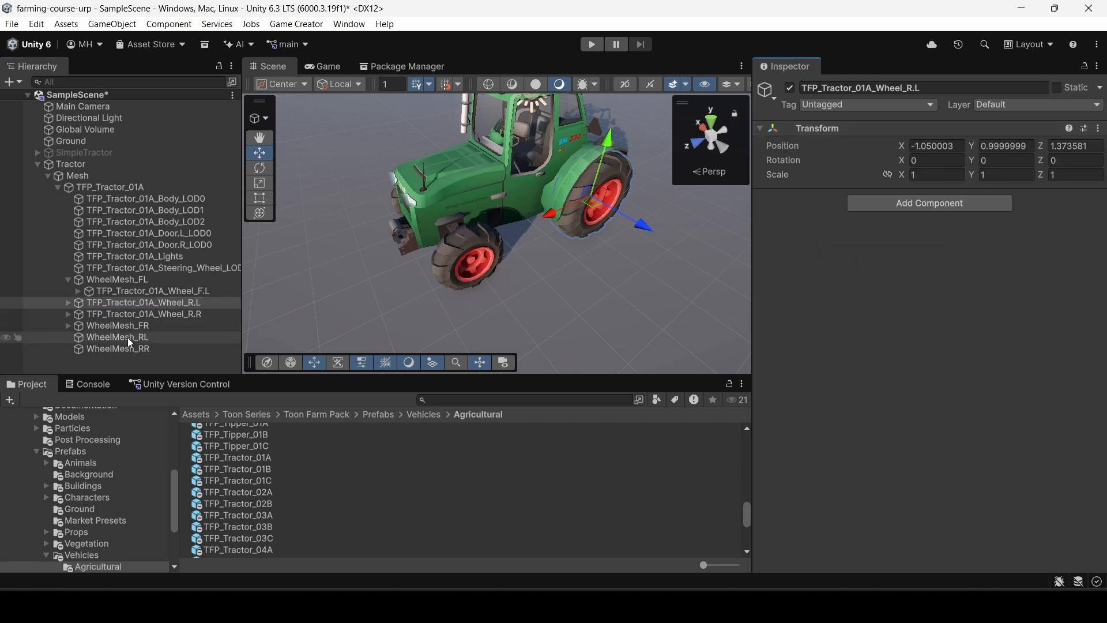
click(1098, 129)
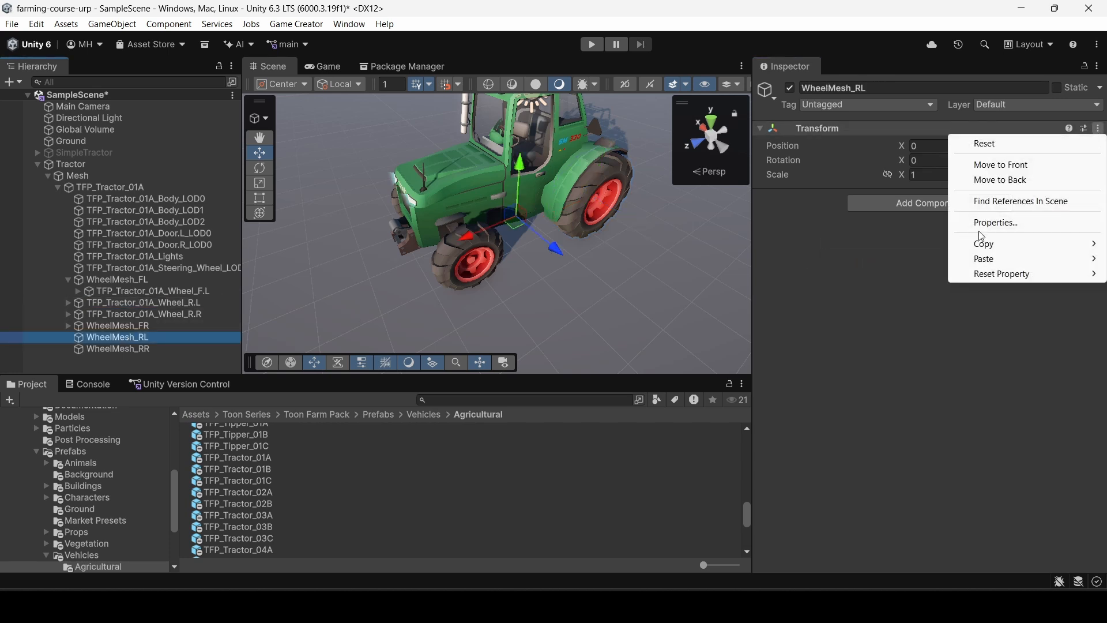
mouse_move(990, 259)
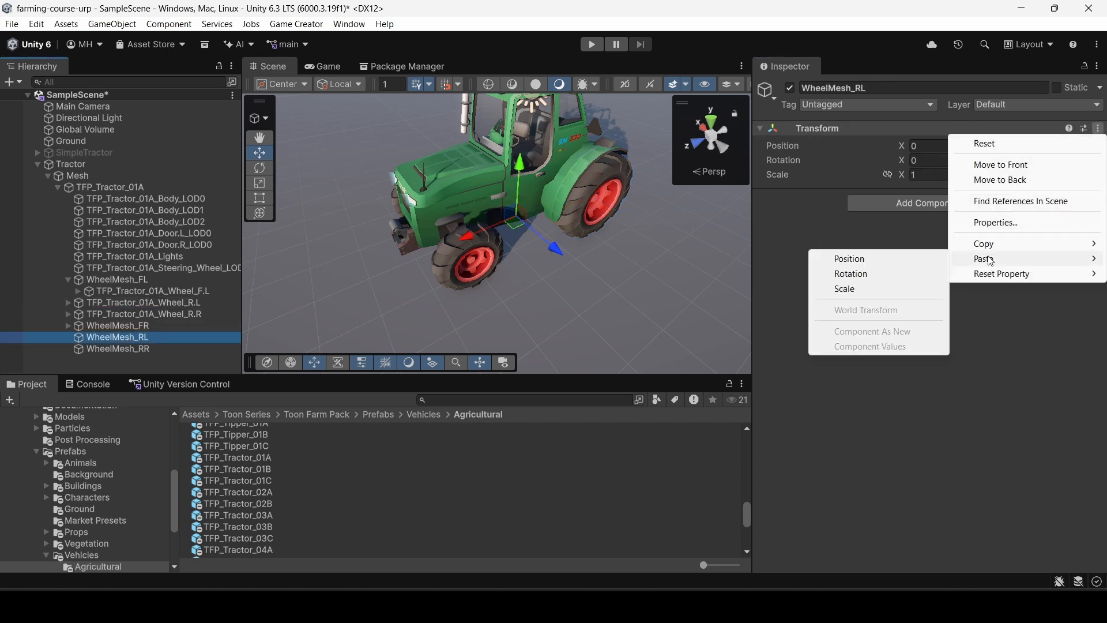
click(851, 259)
Step: Set the Y rotation of WheelMesh_RL to 90 and make TFP_Tractor_01A_Wheel_R.L its child
click(999, 161)
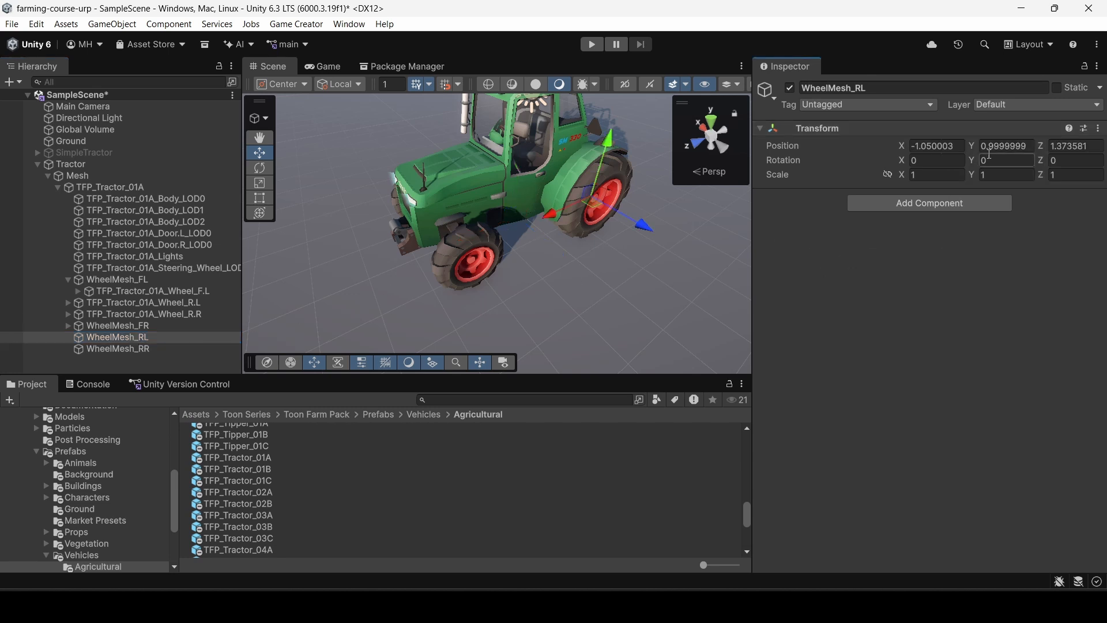
text(90)
drag(149, 302, 137, 338)
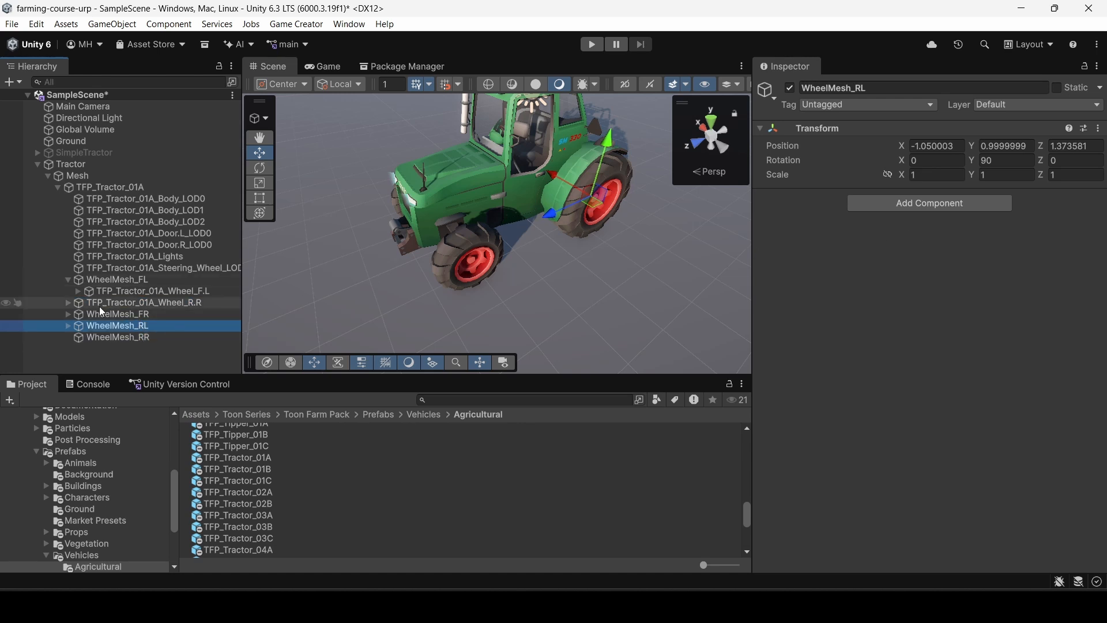
Step: Copy the position of TFP_Tractor_01A_Wheel_R.R and paste it onto WheelMesh_RR
click(132, 302)
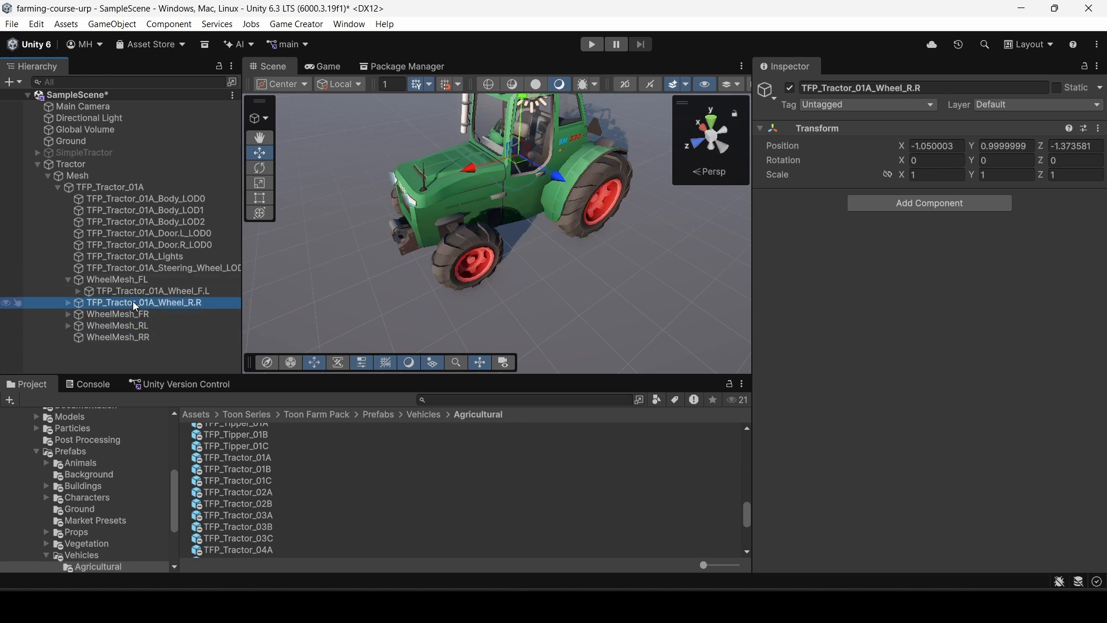
click(1098, 129)
mouse_move(989, 243)
click(804, 245)
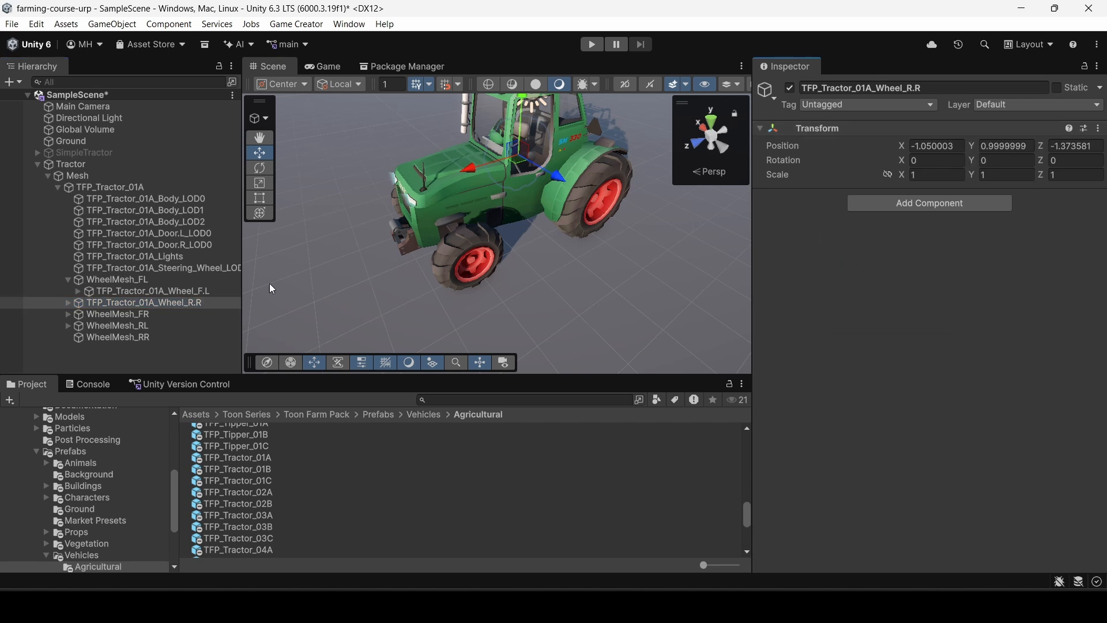
click(119, 337)
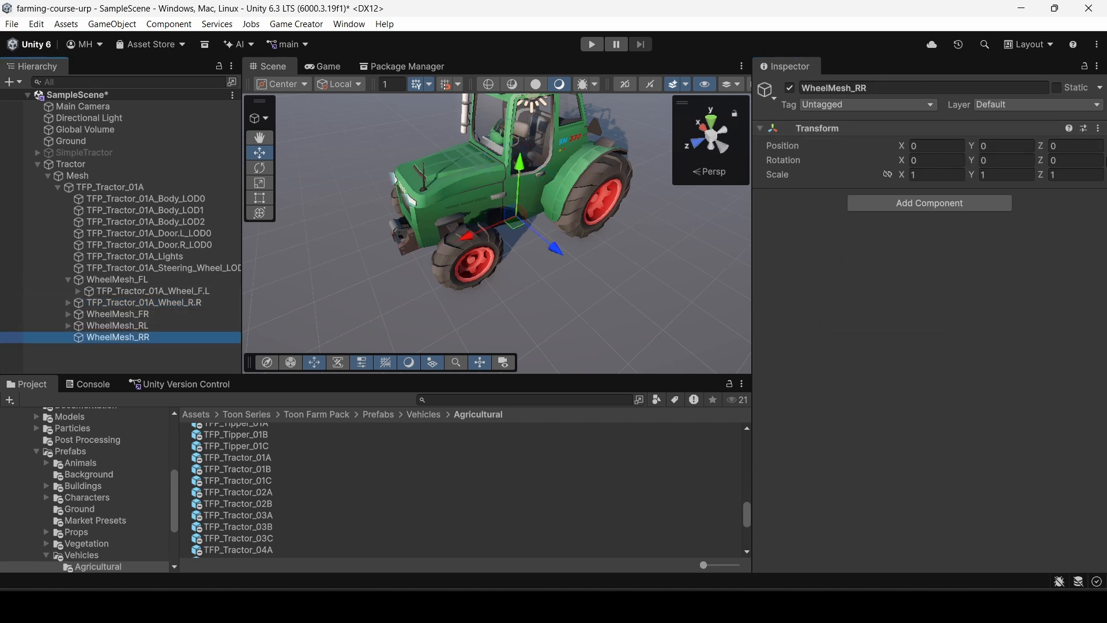
click(1098, 128)
mouse_move(983, 259)
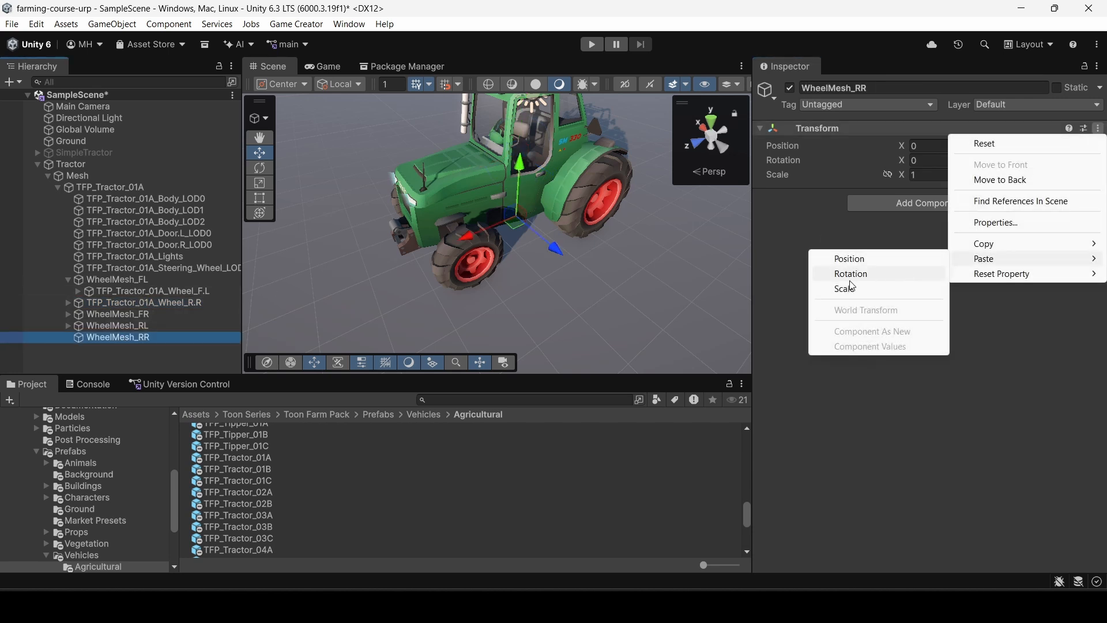
click(854, 259)
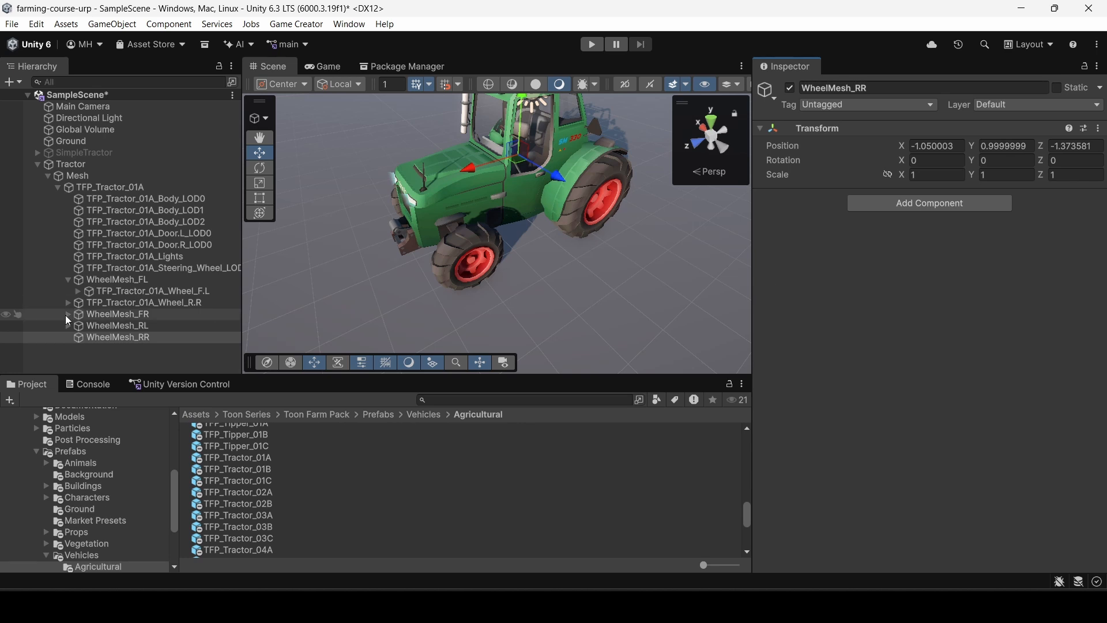
Step: Set the Y rotation of the empty WheelMesh_RR object to 90
click(996, 165)
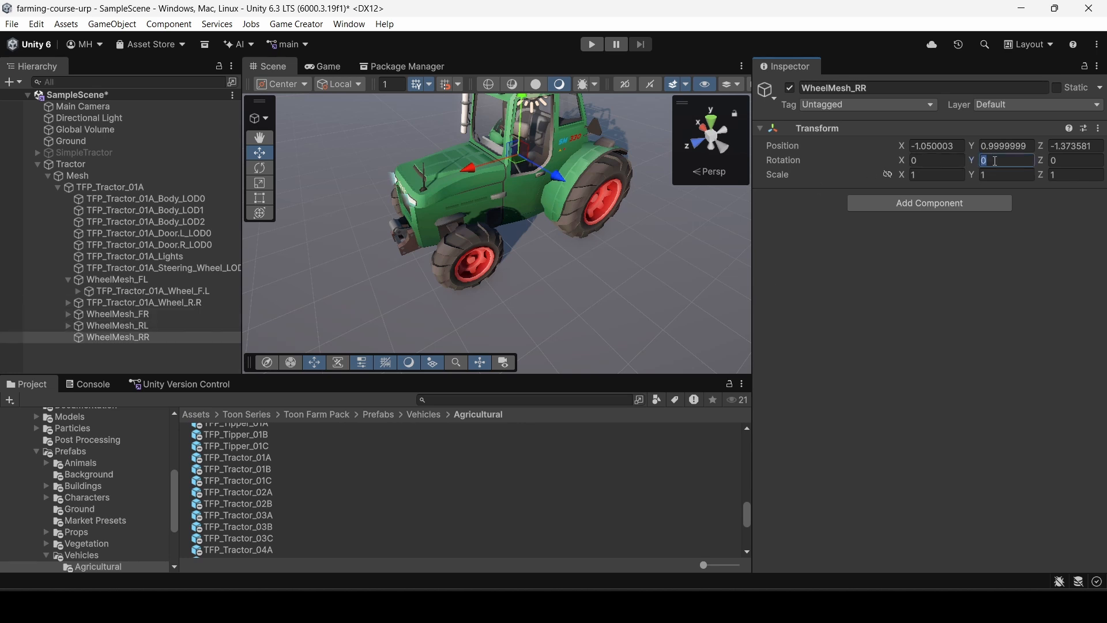
text(90)
key(Tab)
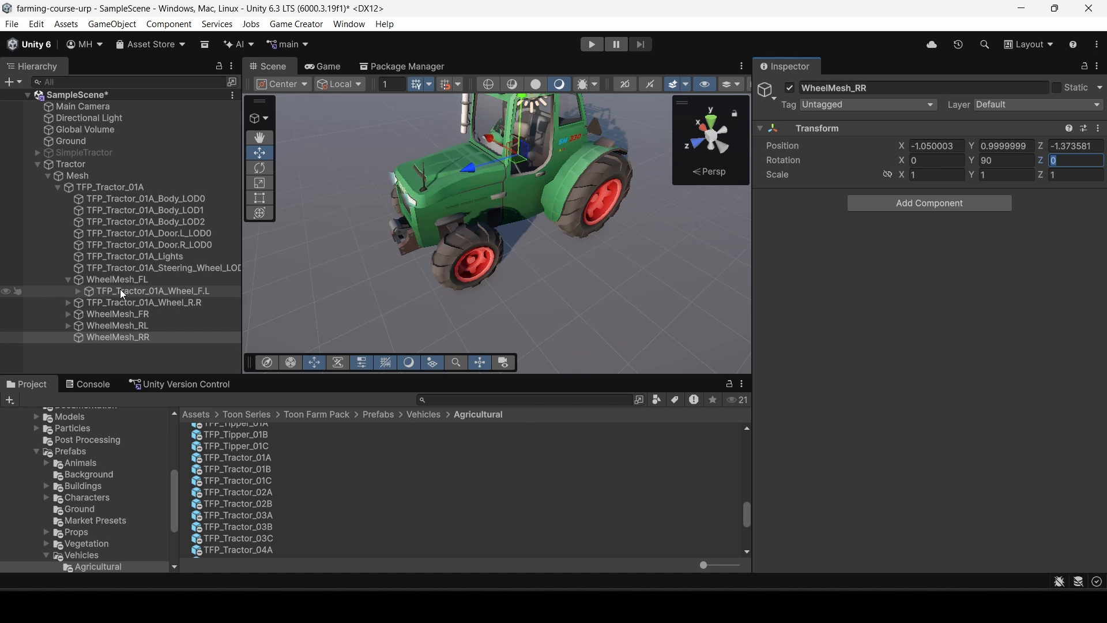
Step: Make TFP_Tractor_01A_Wheel_R.R a child of WheelMesh_RR, and collapse the WheelMesh_FL and TFP_Tractor_01A hierarchies
drag(122, 302, 120, 337)
click(125, 317)
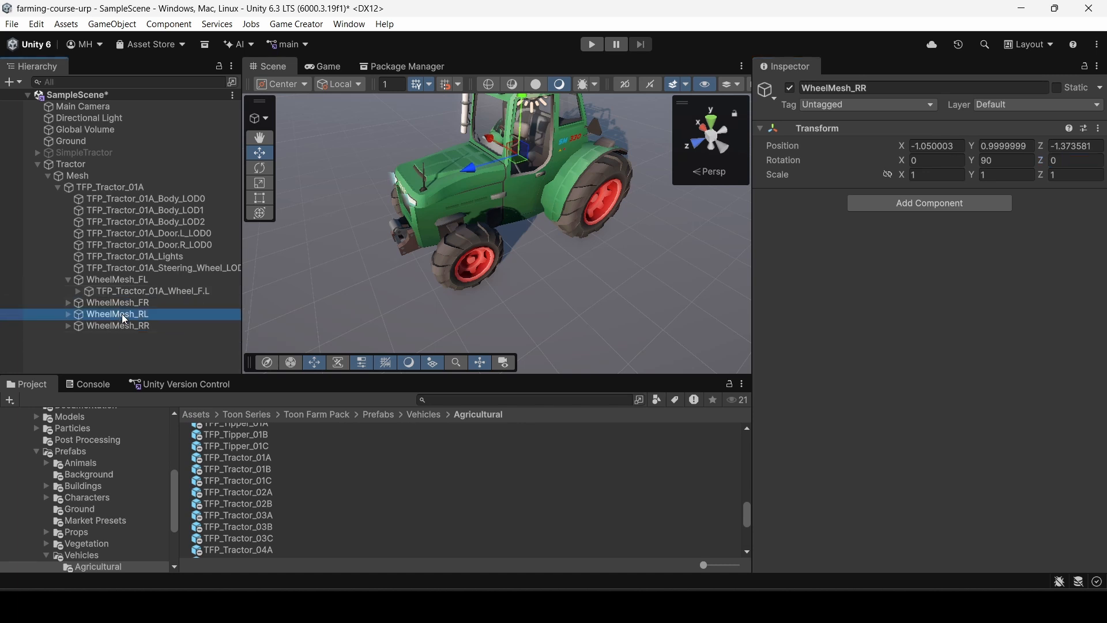
click(121, 301)
click(81, 281)
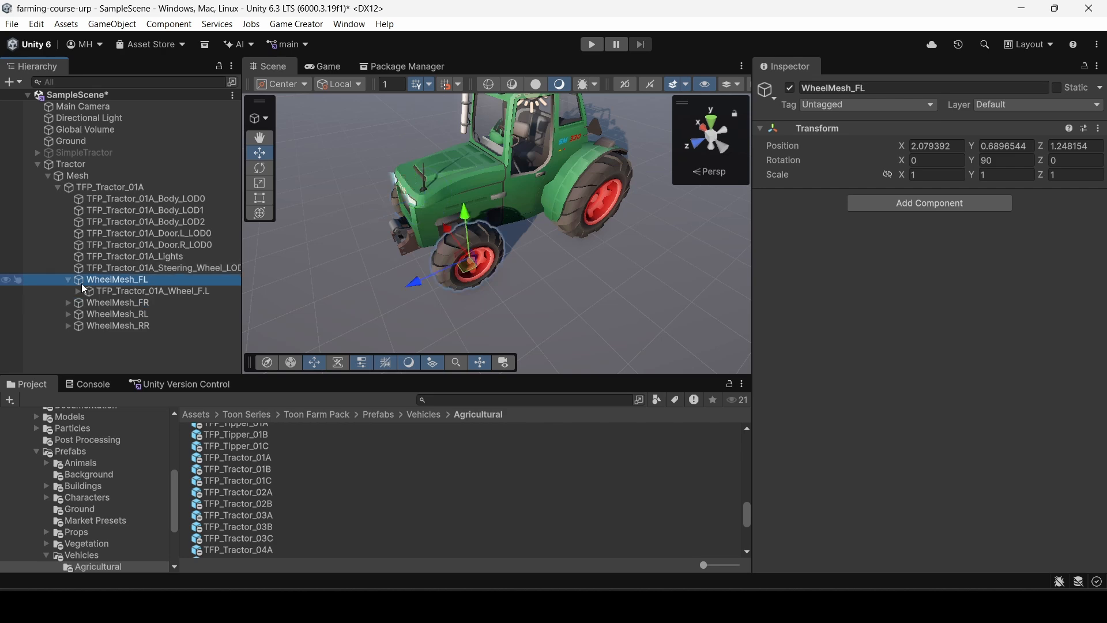
click(67, 280)
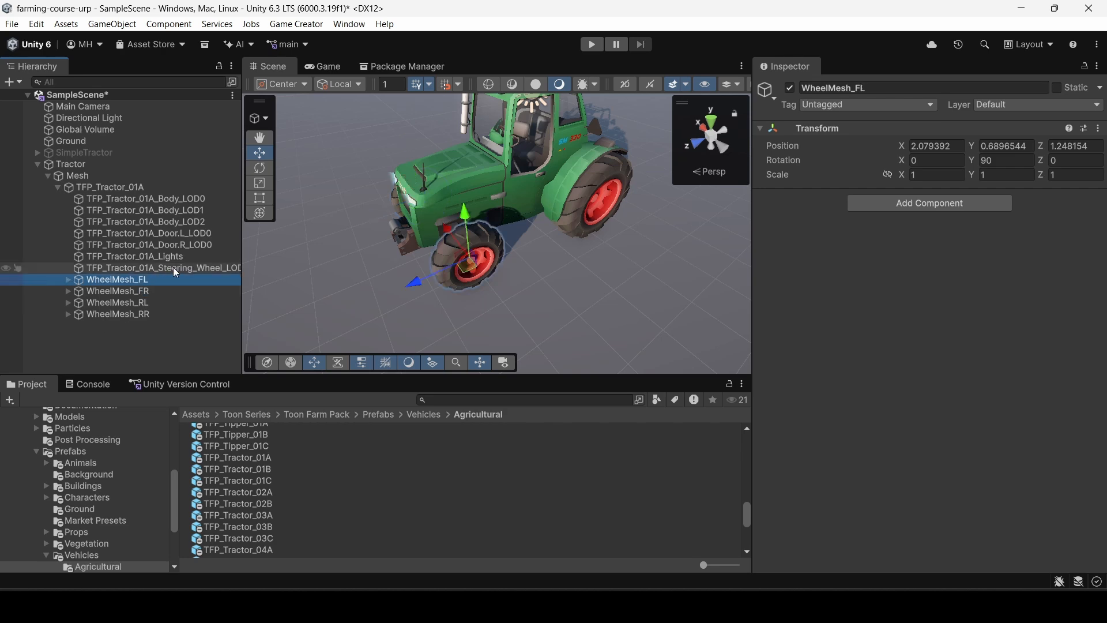
click(92, 188)
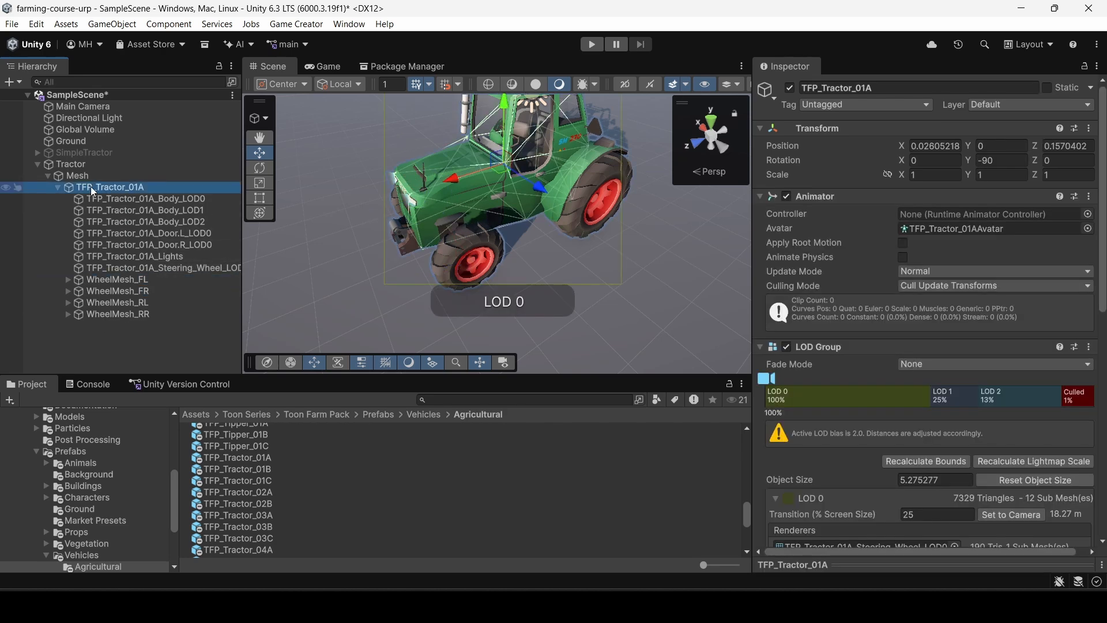
click(58, 187)
click(72, 175)
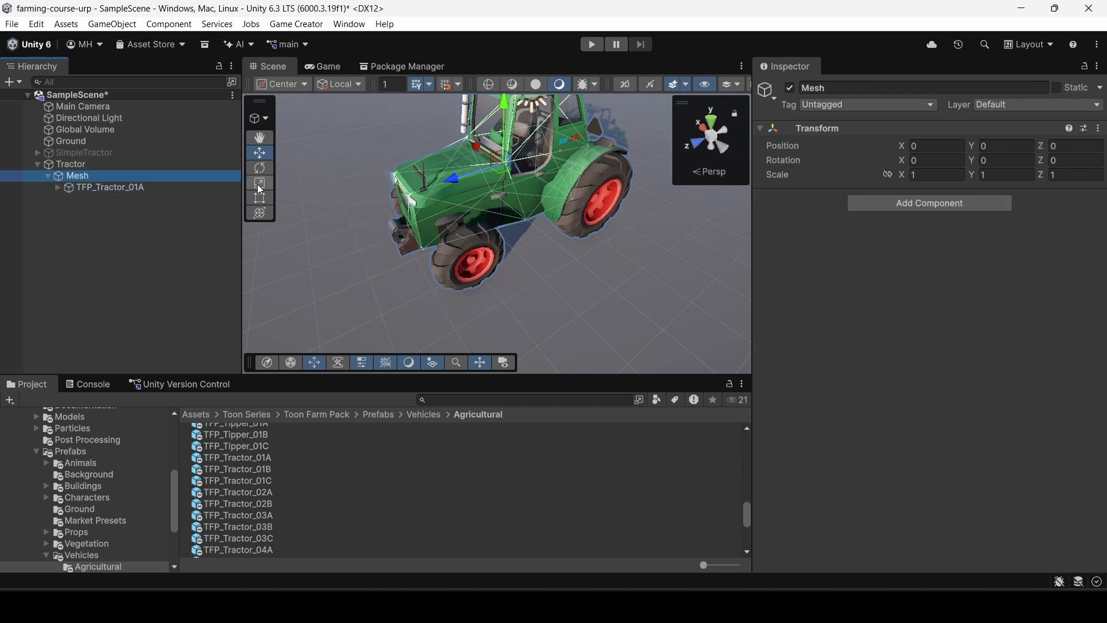
Step: Add a Box Collider and a Rigidbody component to the parent Tractor object
click(90, 165)
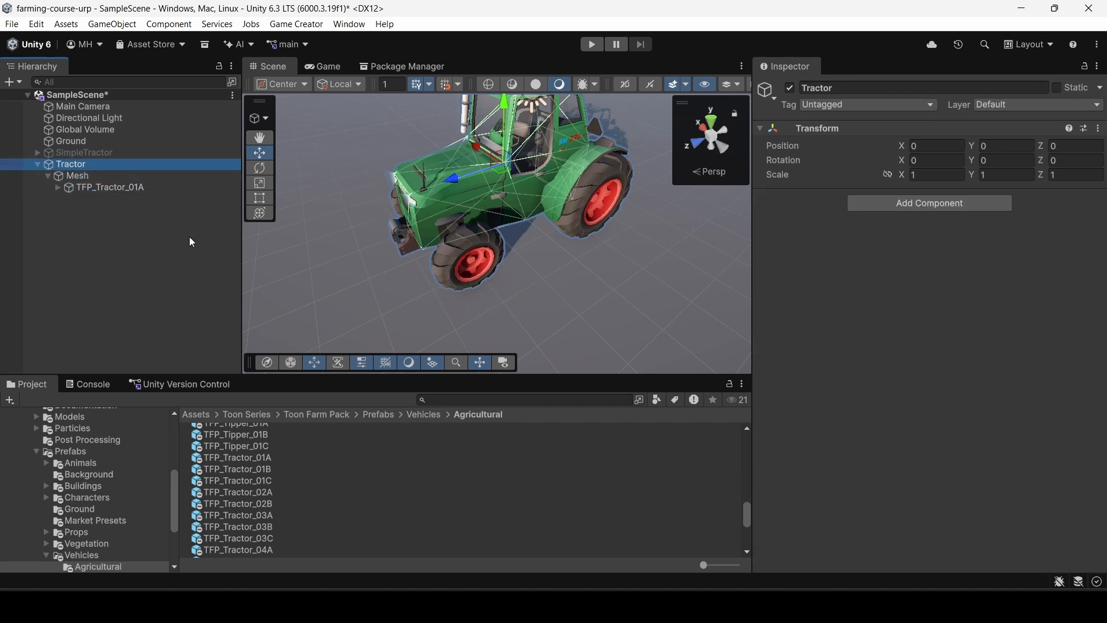
click(906, 203)
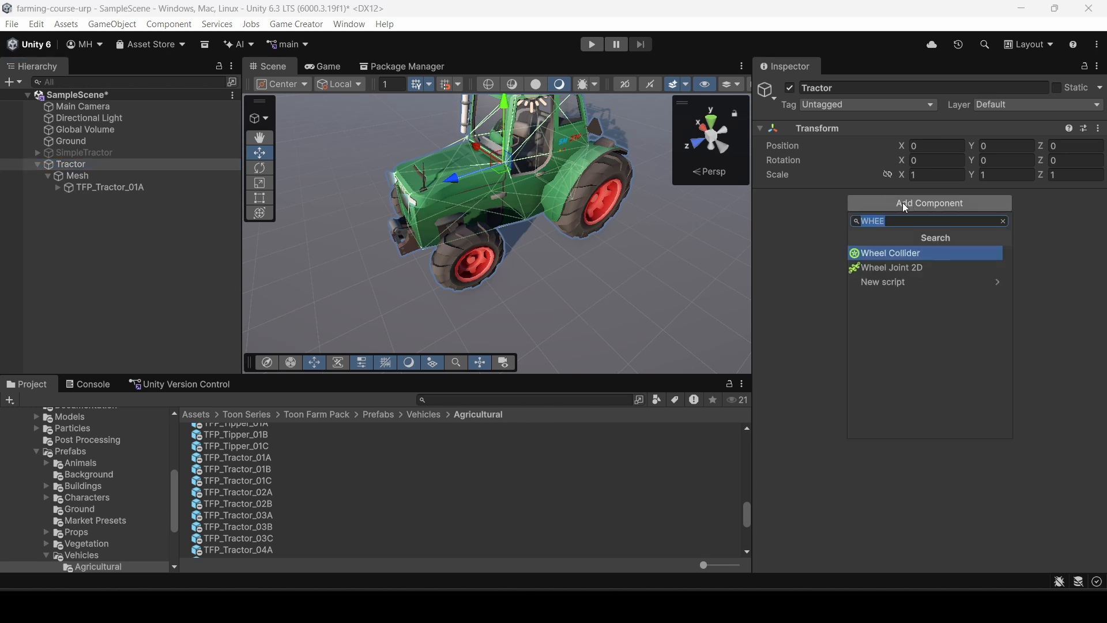
text(box)
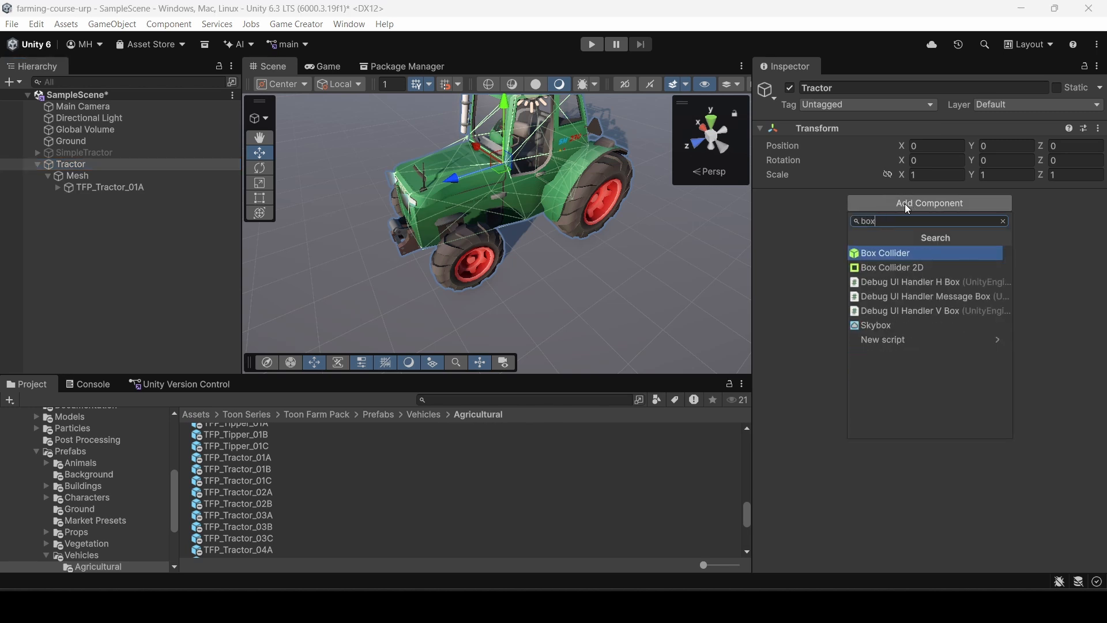
click(901, 255)
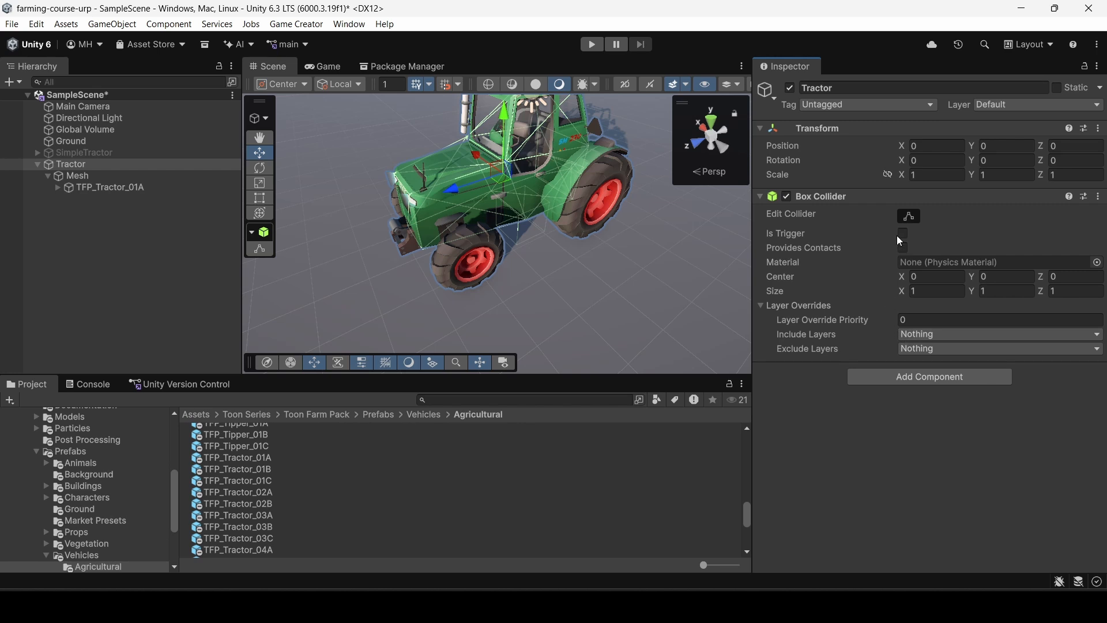
click(897, 376)
text(rig)
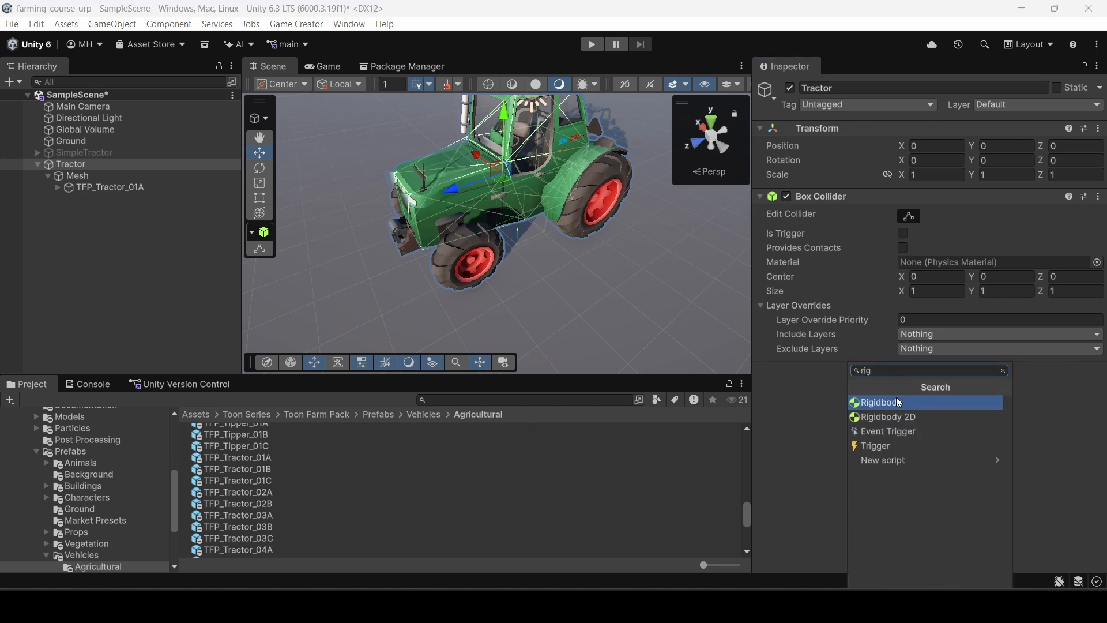
click(896, 399)
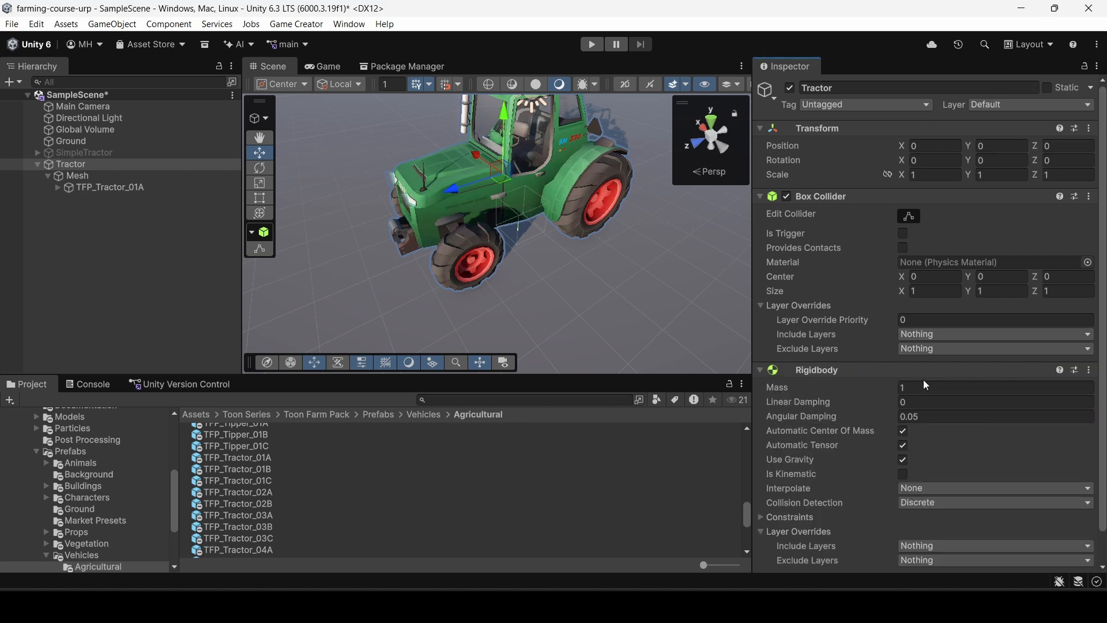
Step: Set the Tractor Rigidbody's mass to 2500 and its linear damping to 1
click(944, 388)
text(2500)
click(946, 400)
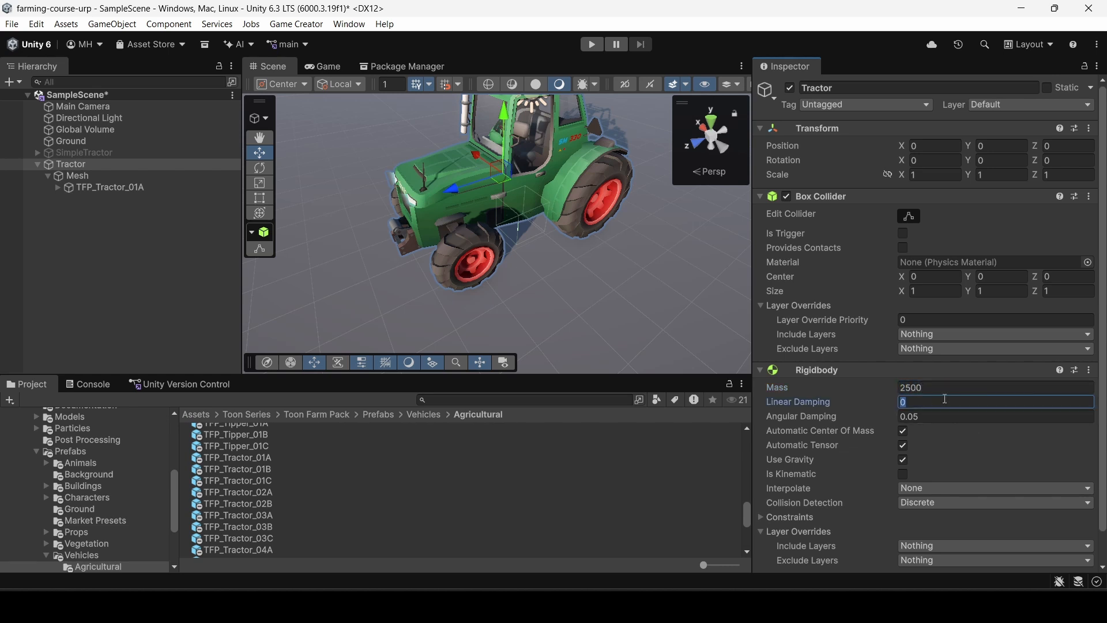
key(Tab)
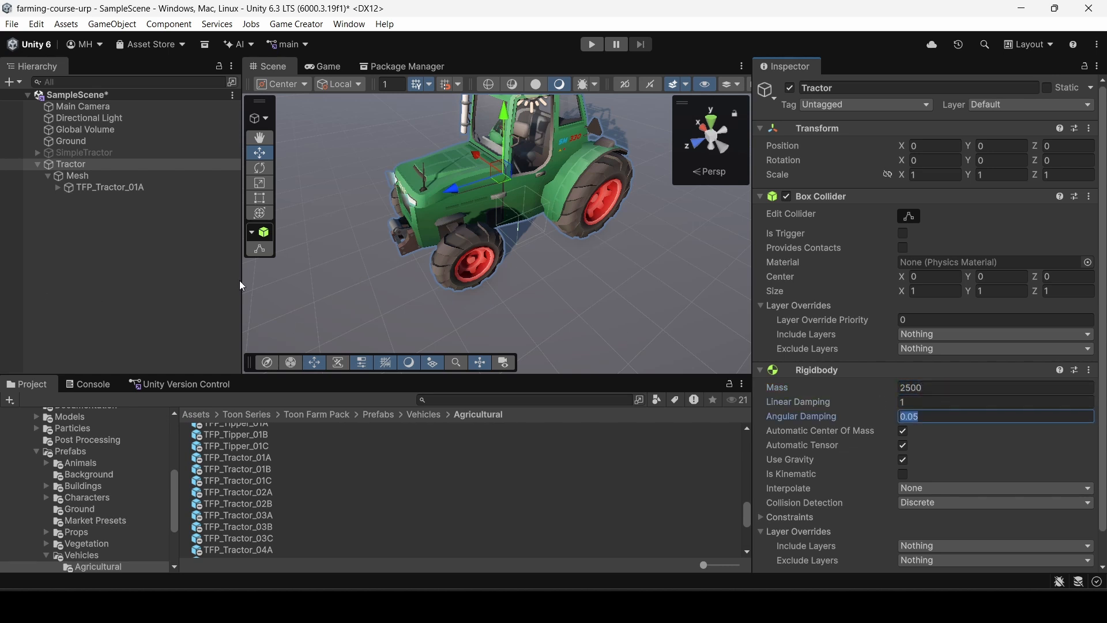
click(952, 387)
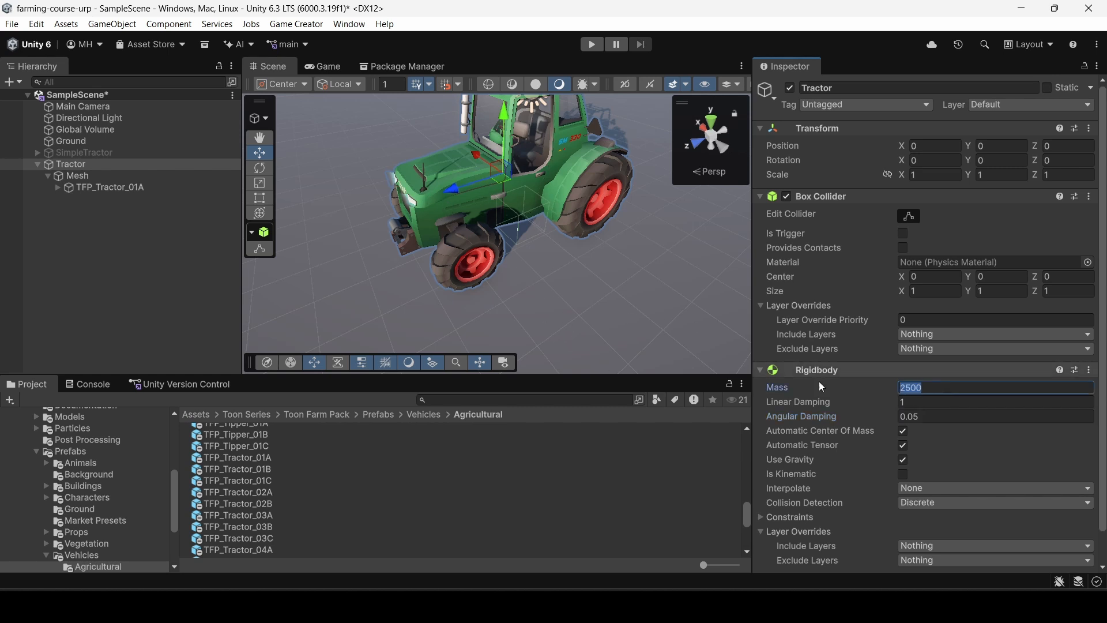
click(761, 402)
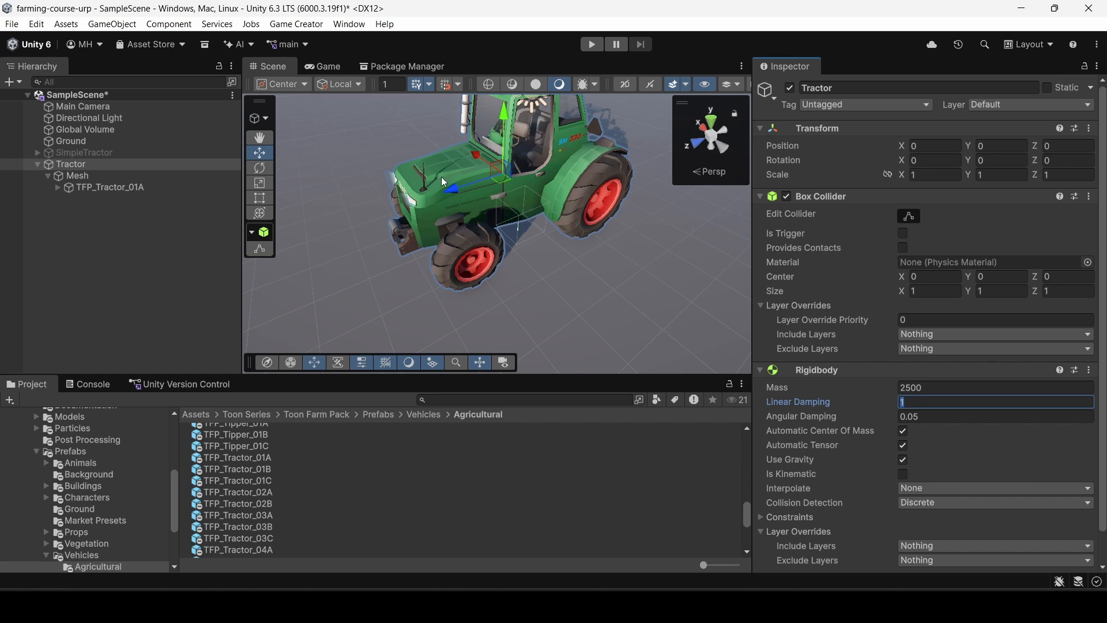
Step: In an orthographic side view, resize the Tractor's Box Collider around the body to about 2.67 high and 4.71 long
alt+drag(440, 194, 240, 197)
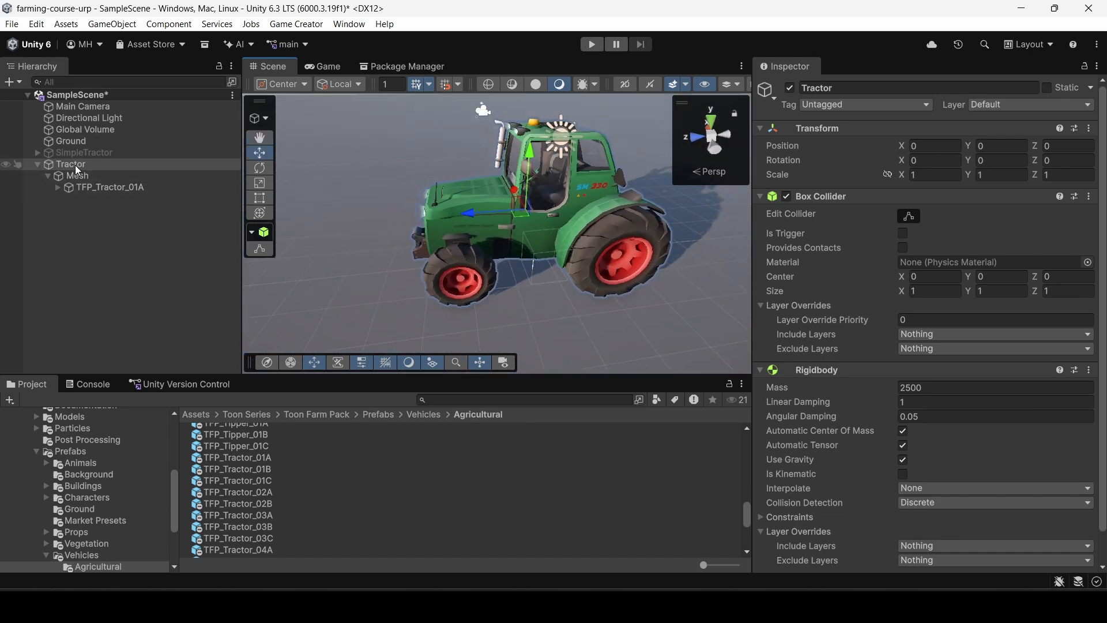
click(910, 217)
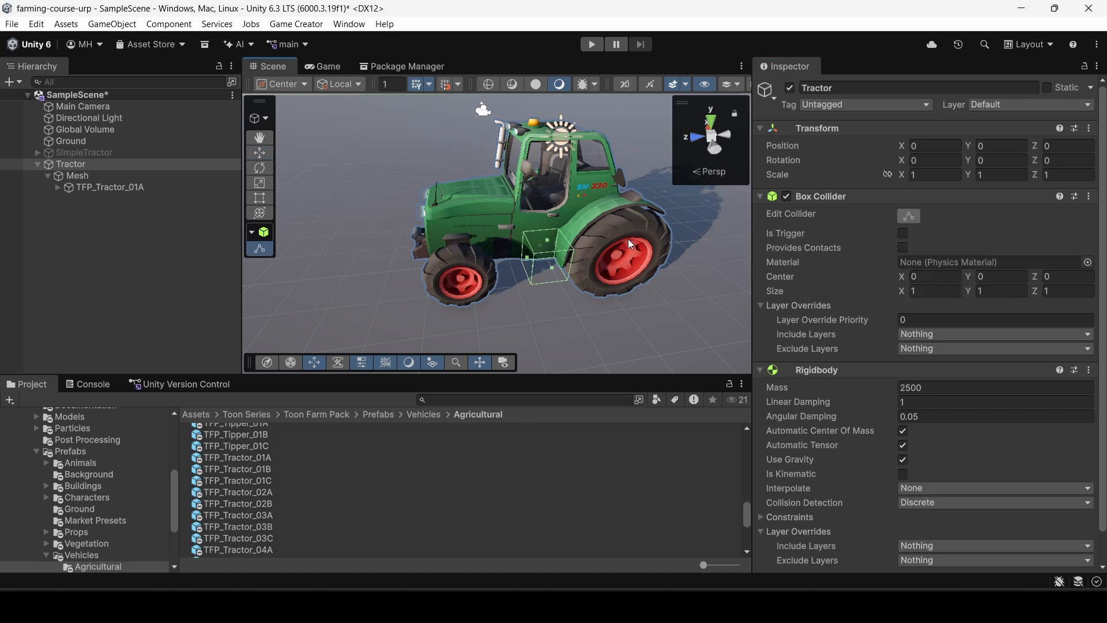
click(708, 172)
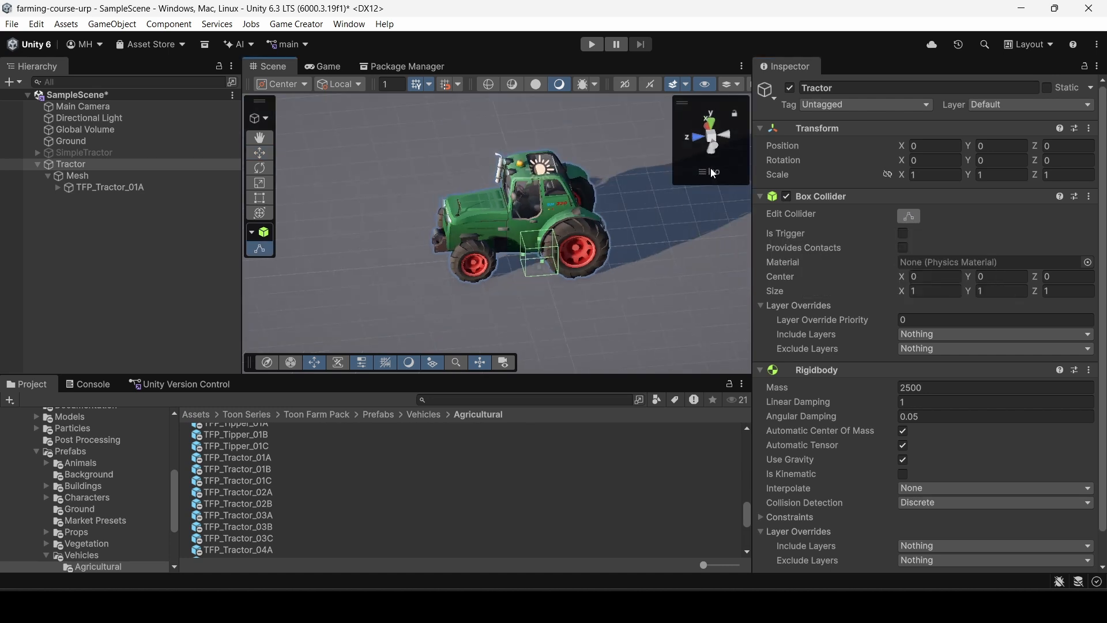
click(698, 136)
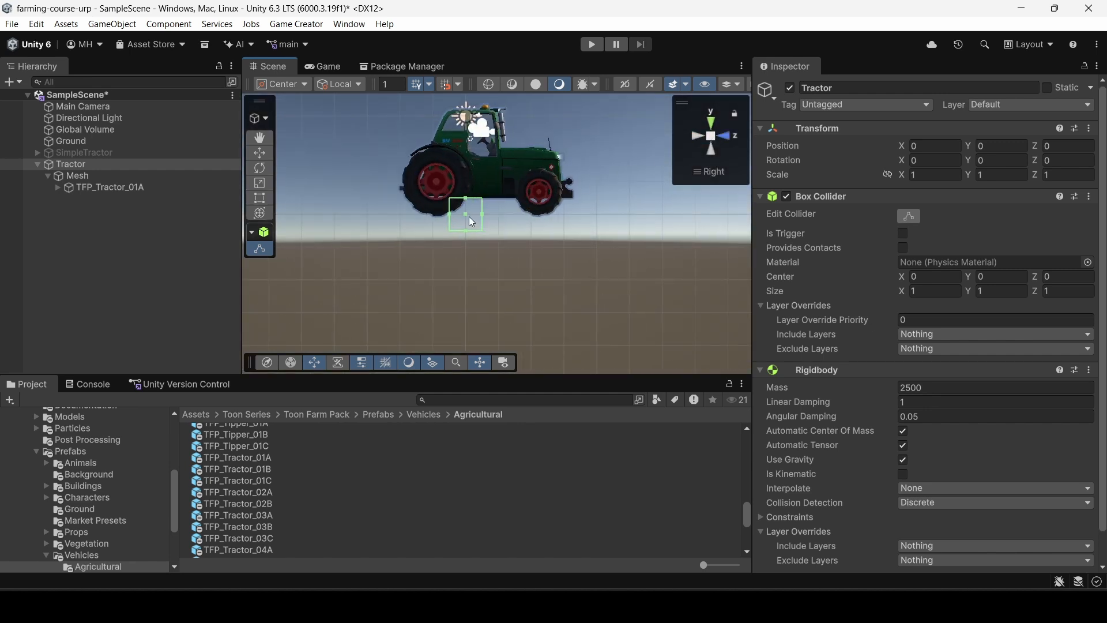
drag(467, 197, 467, 109)
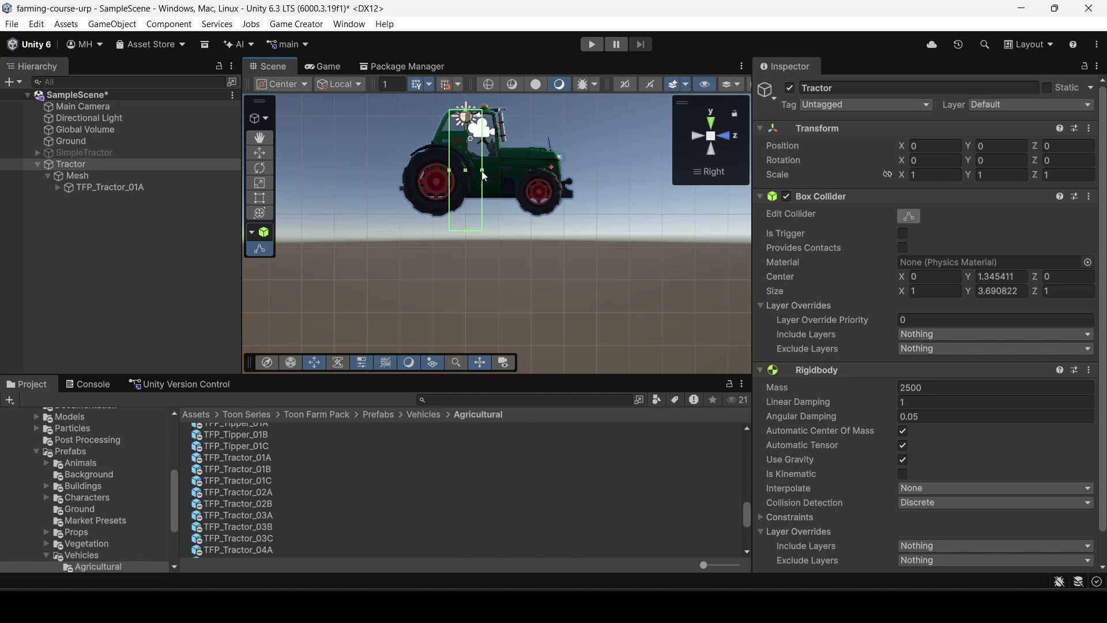
drag(484, 172, 569, 176)
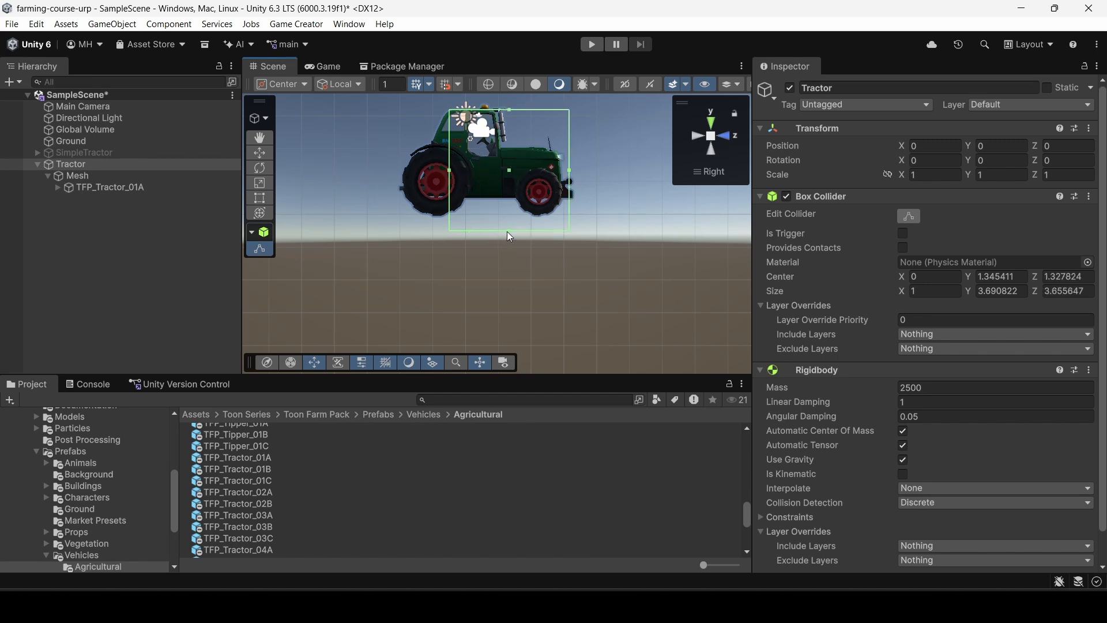
drag(507, 232, 504, 197)
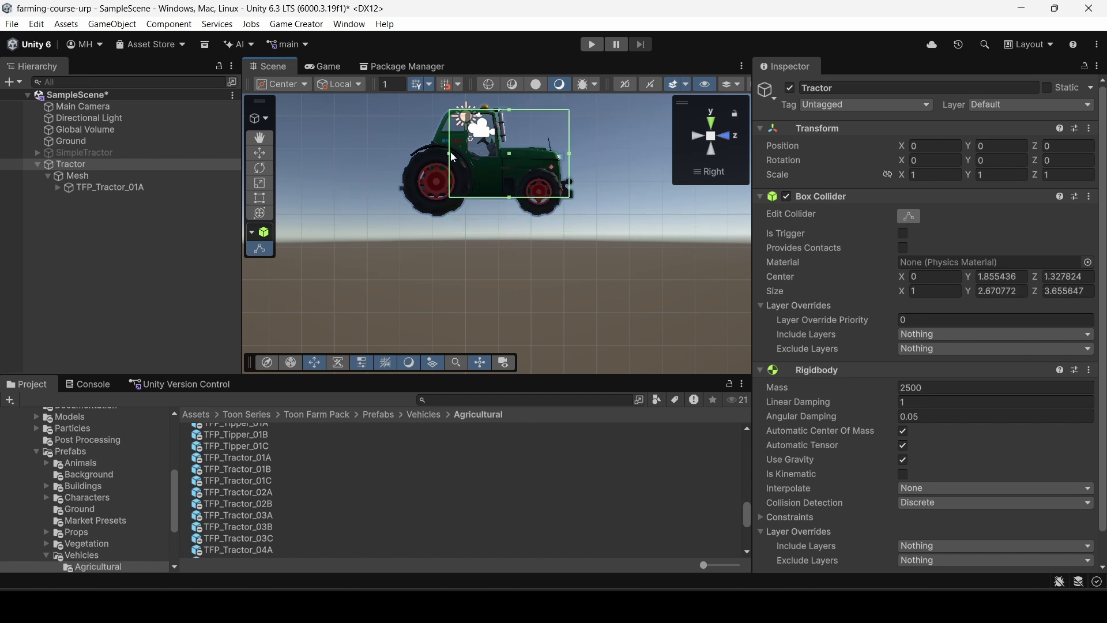
drag(454, 157, 414, 163)
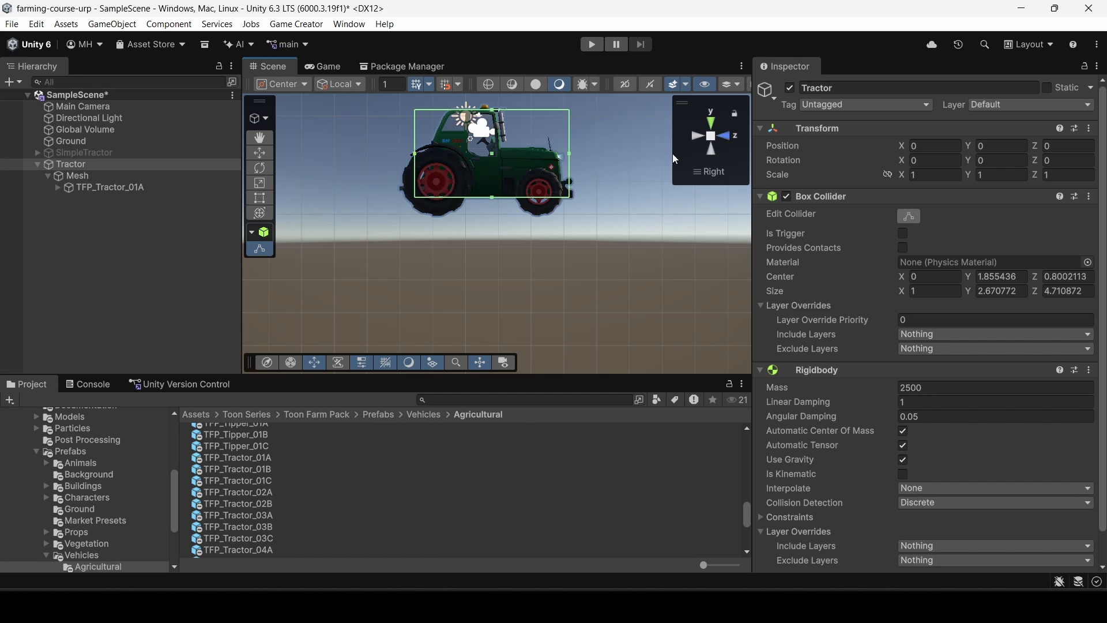
Step: Widen the Tractor's Box Collider to about 1.79 in the front view and shorten its length to about 4.48
click(725, 136)
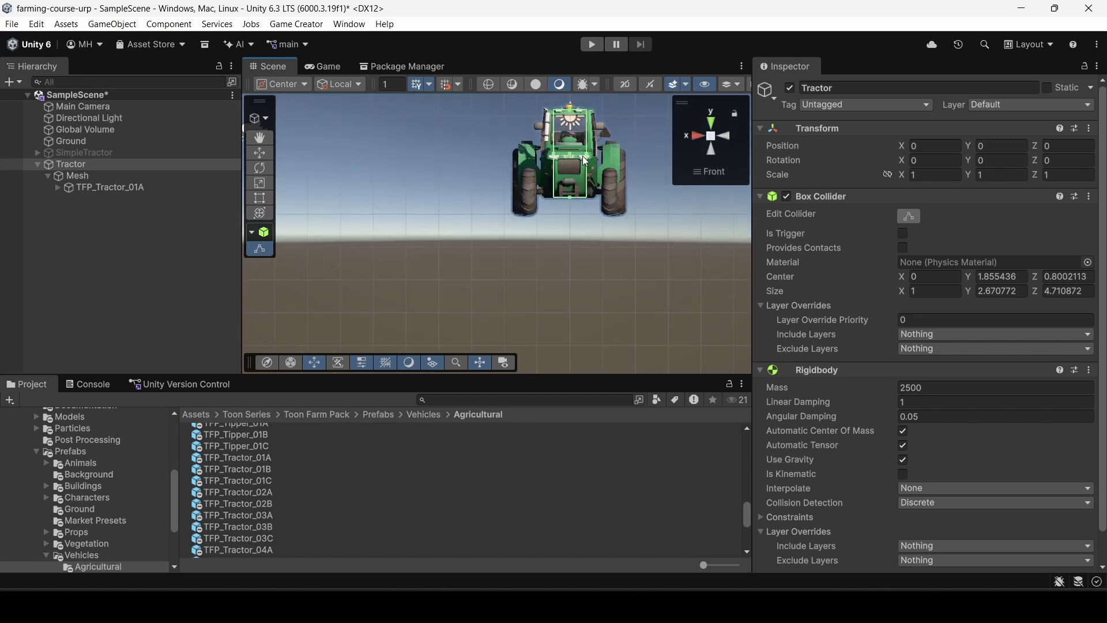
mouse_move(589, 155)
mouse_down()
mouse_move(624, 161)
mouse_move(604, 164)
mouse_up()
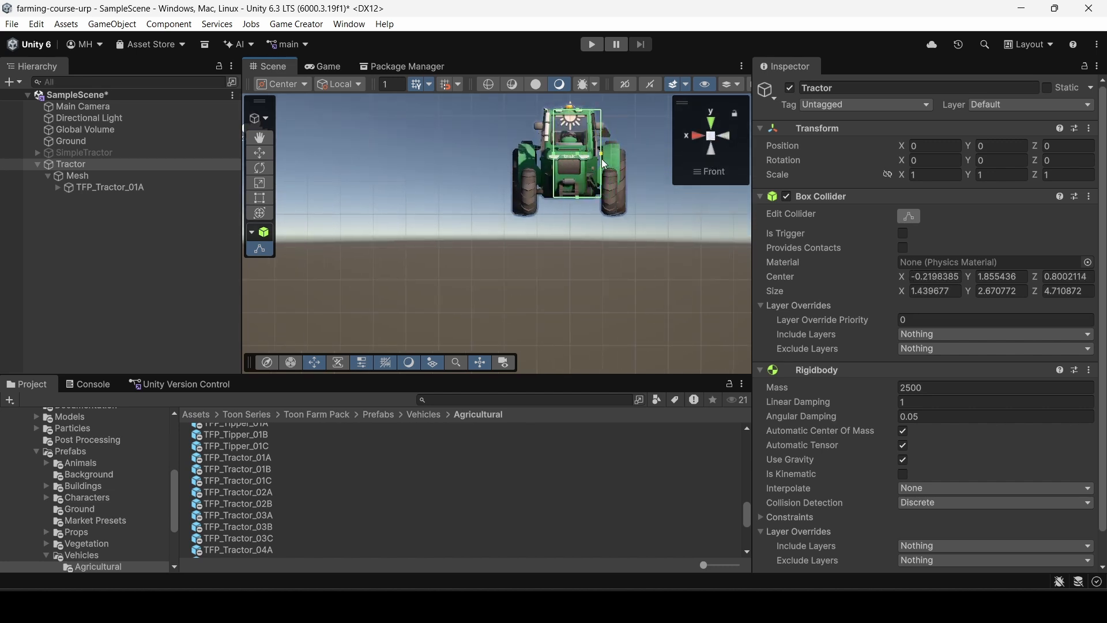
click(556, 154)
click(83, 167)
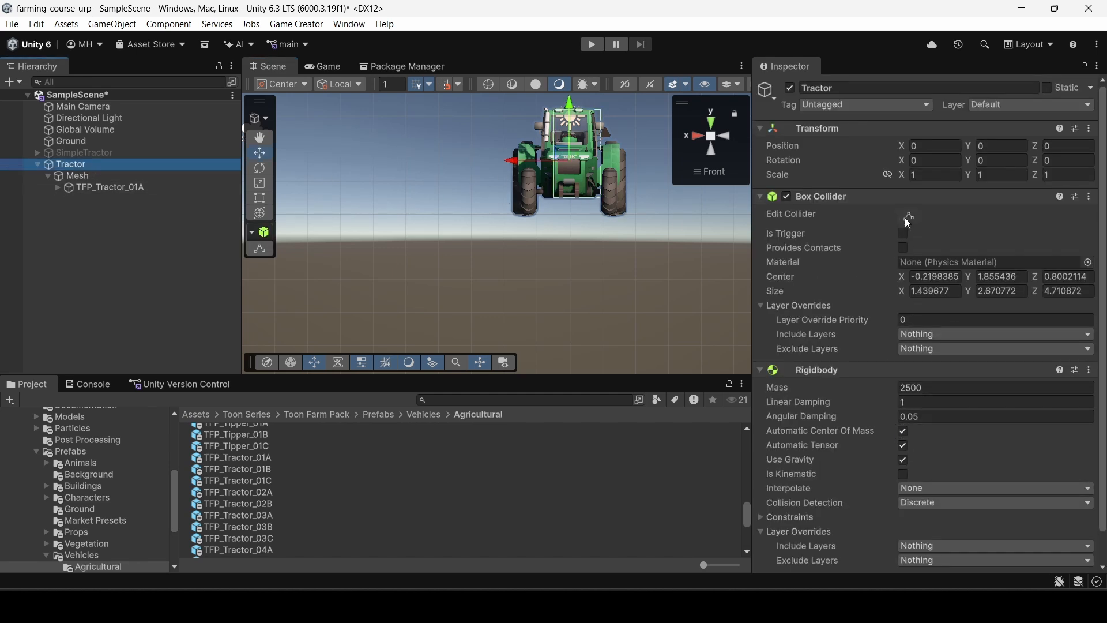
click(910, 218)
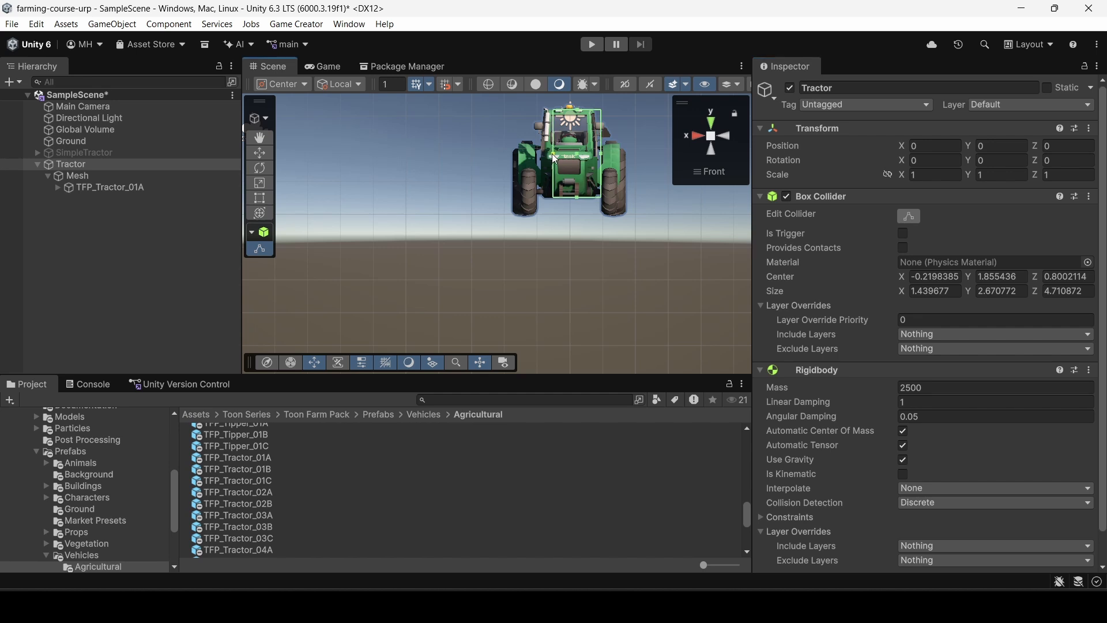
drag(552, 153, 538, 153)
drag(600, 154, 563, 157)
click(698, 137)
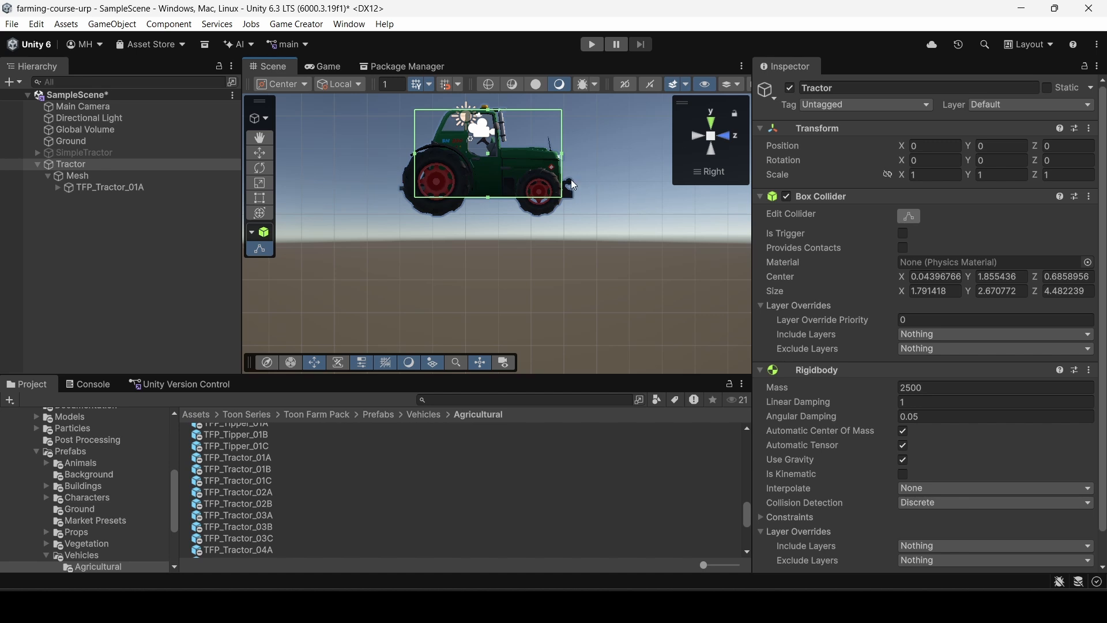
Step: Inspect how the Box Collider fits around the tractor from the left side and in perspective
click(694, 136)
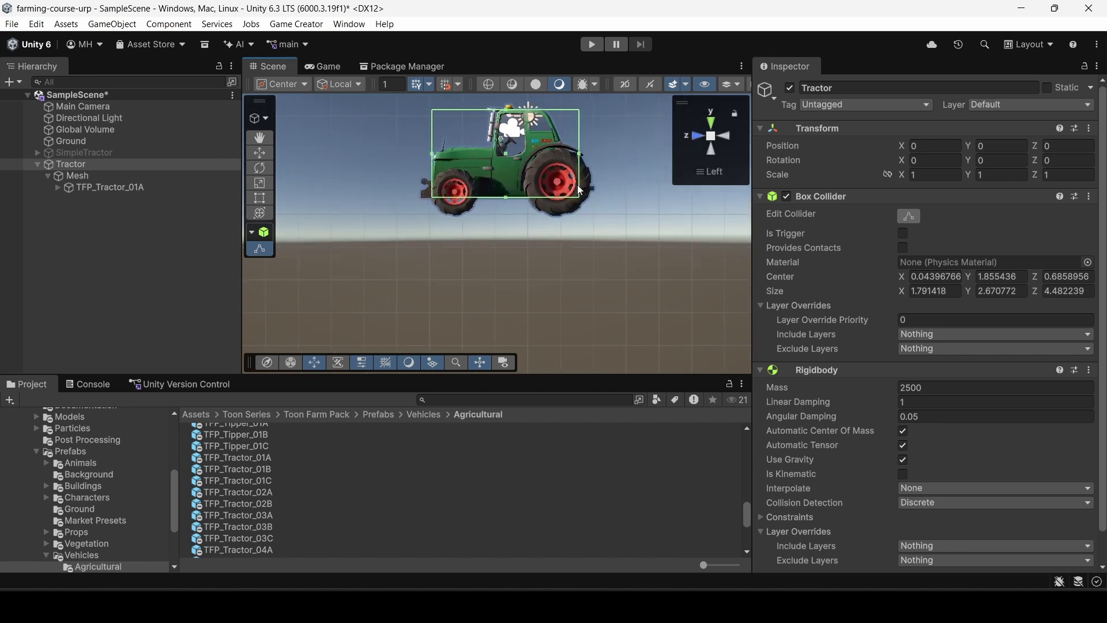
click(692, 171)
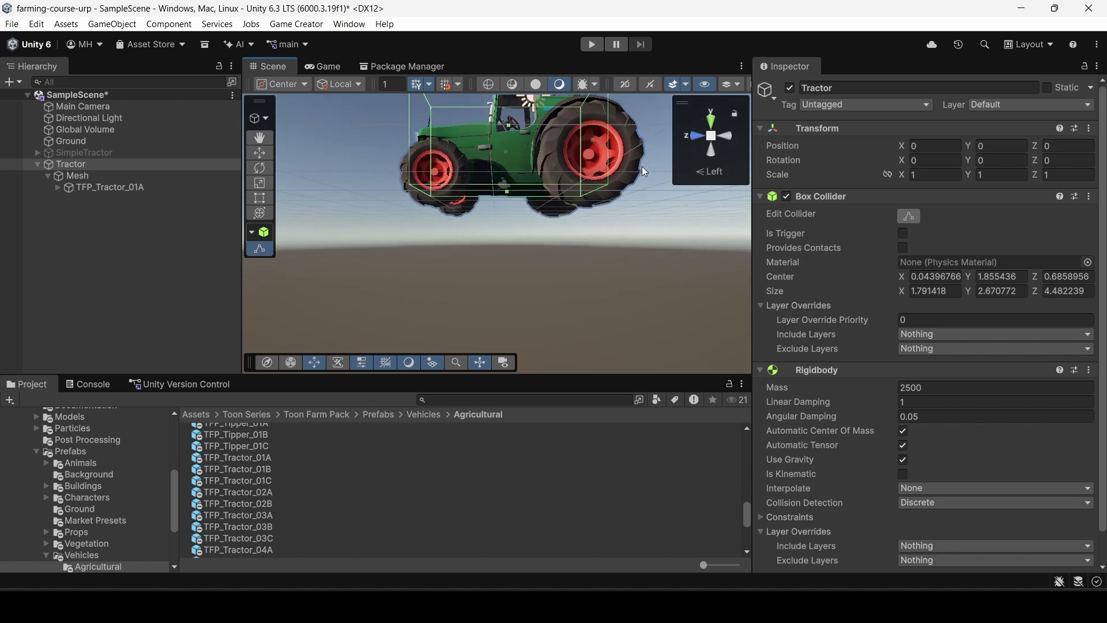
alt+drag(642, 166, 502, 277)
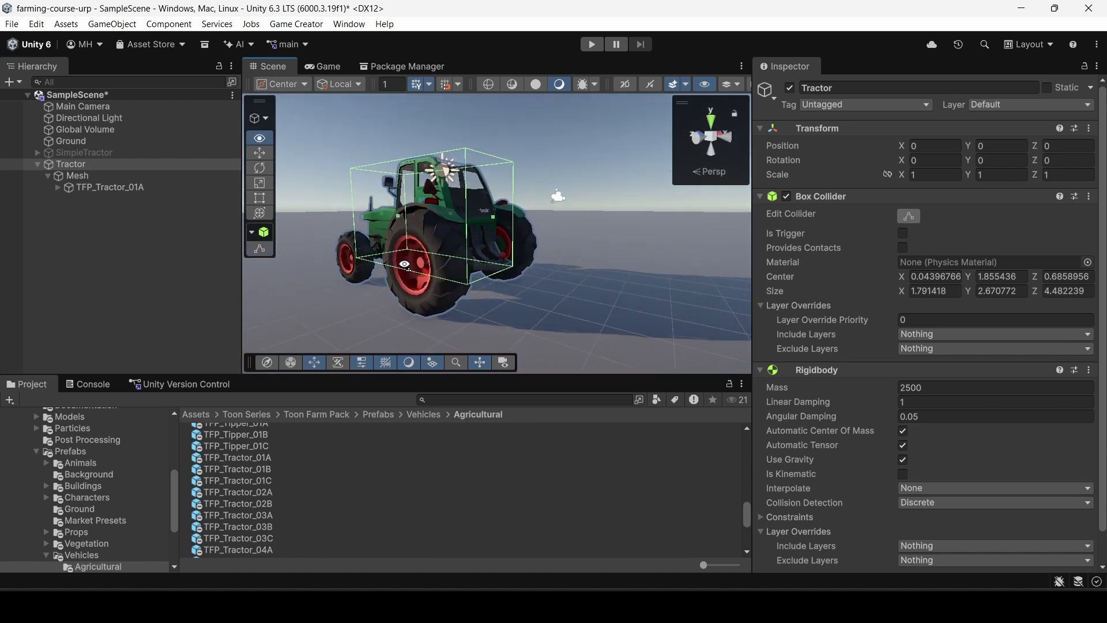
scroll(492, 294, up, 5)
key(a)
right_drag(505, 255, 668, 284)
key(s)
key(w)
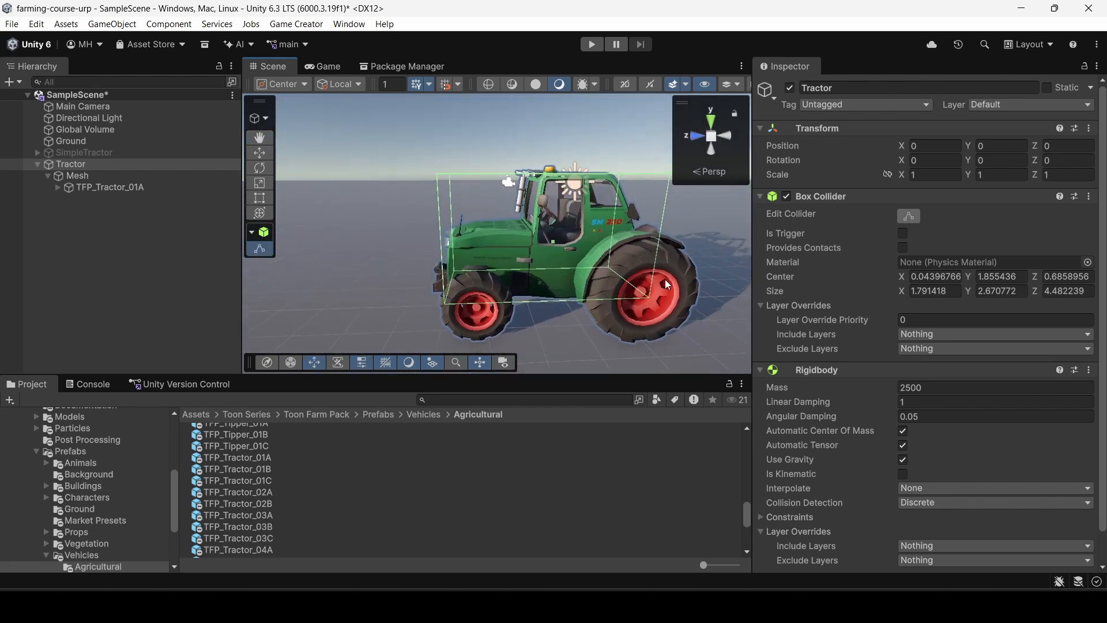
Step: Align the Main Camera with the current Scene view so it frames the tractor from the side
click(85, 175)
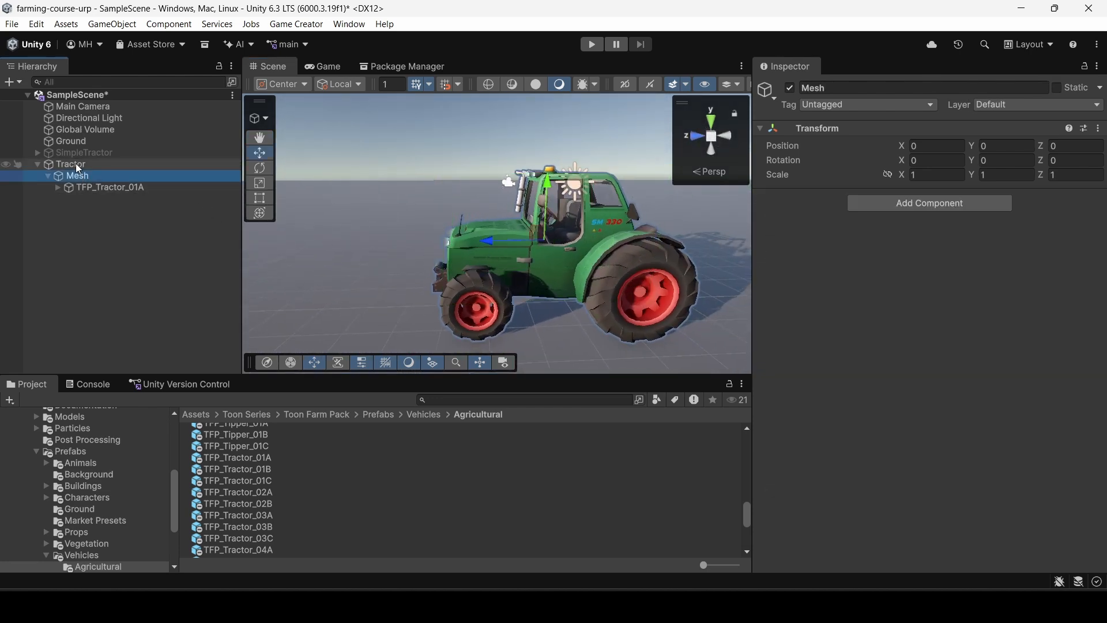
click(75, 163)
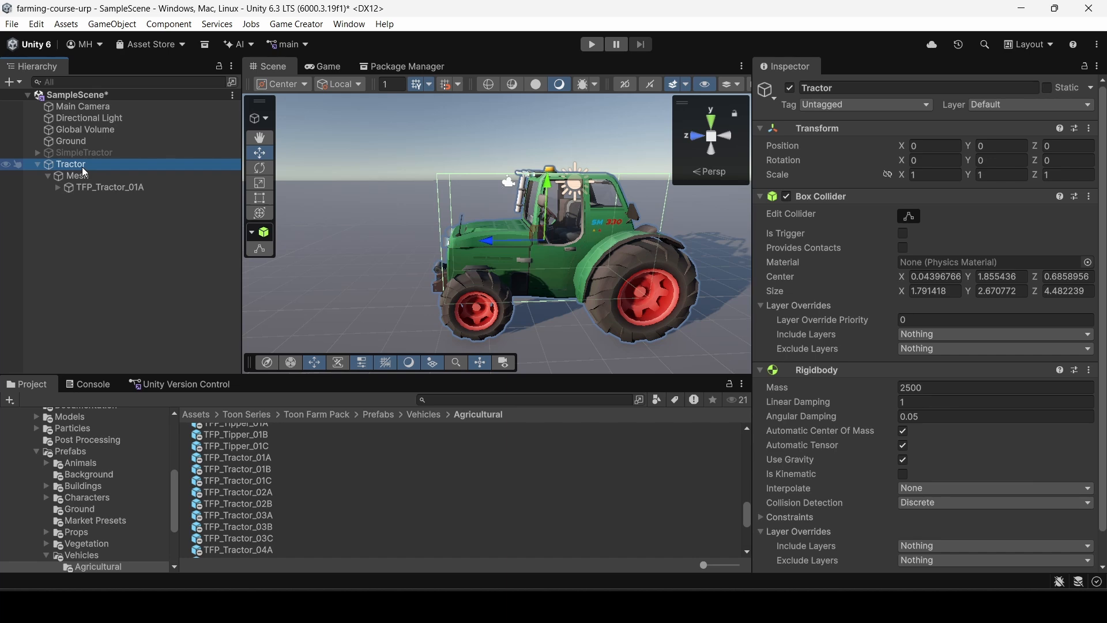
click(104, 107)
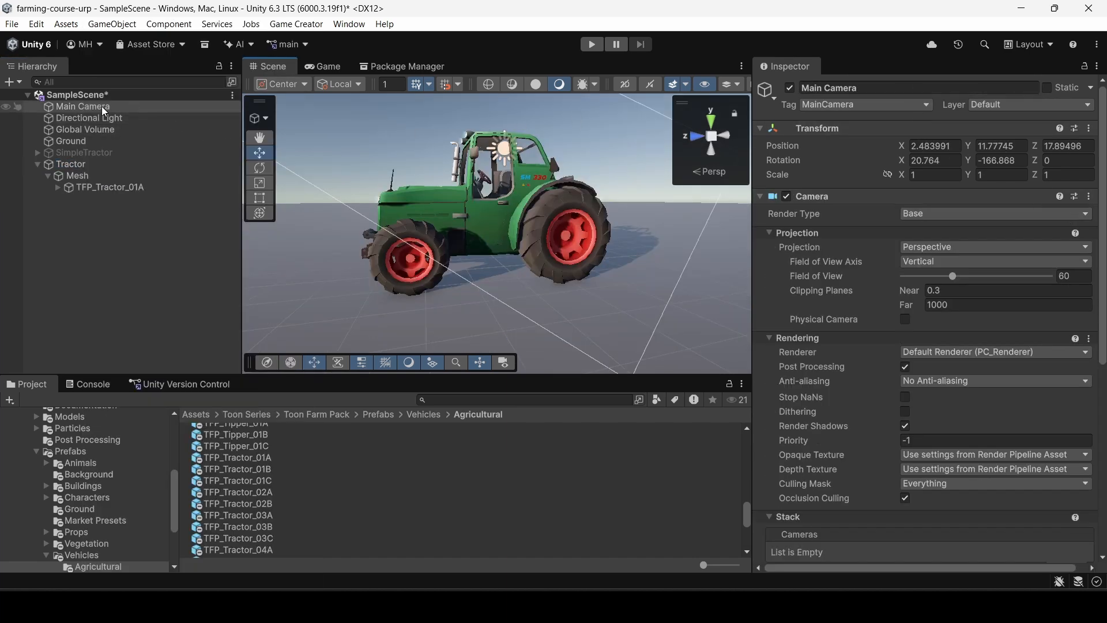
right_click(104, 111)
click(169, 529)
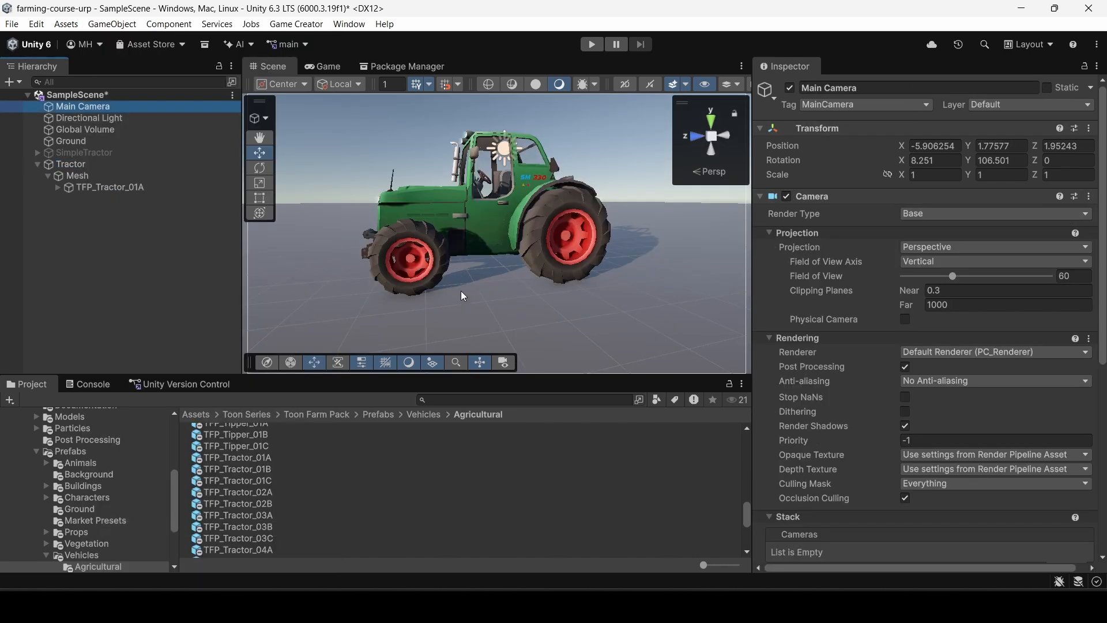
Step: Play-test the scene, examine how the tractor rests on the ground from the front, and stop the test
click(593, 47)
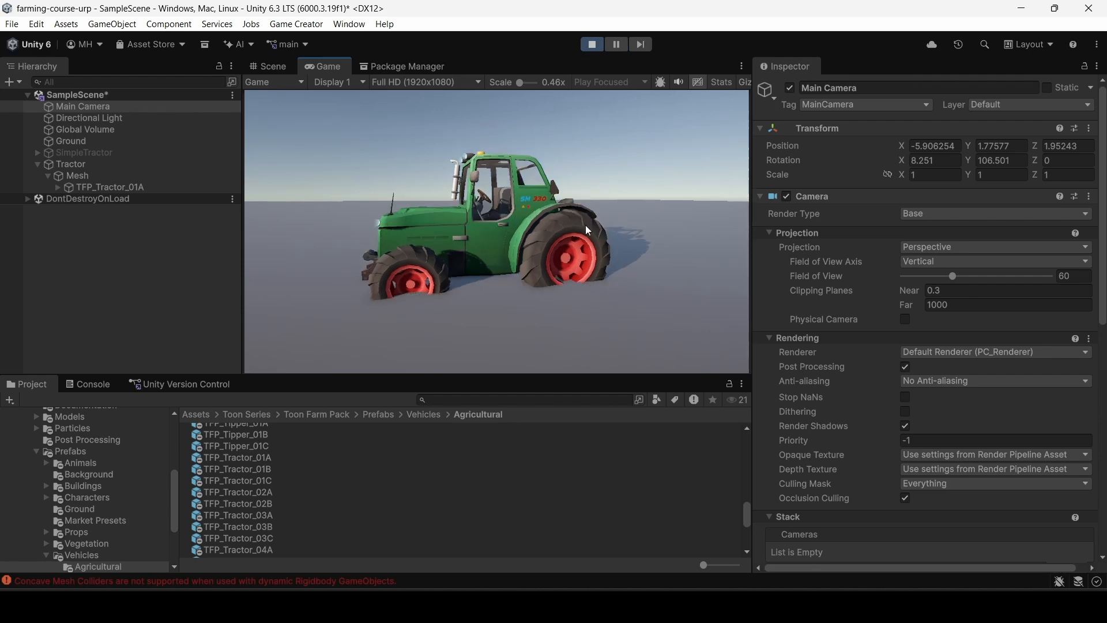
click(274, 68)
alt+drag(427, 173, 563, 251)
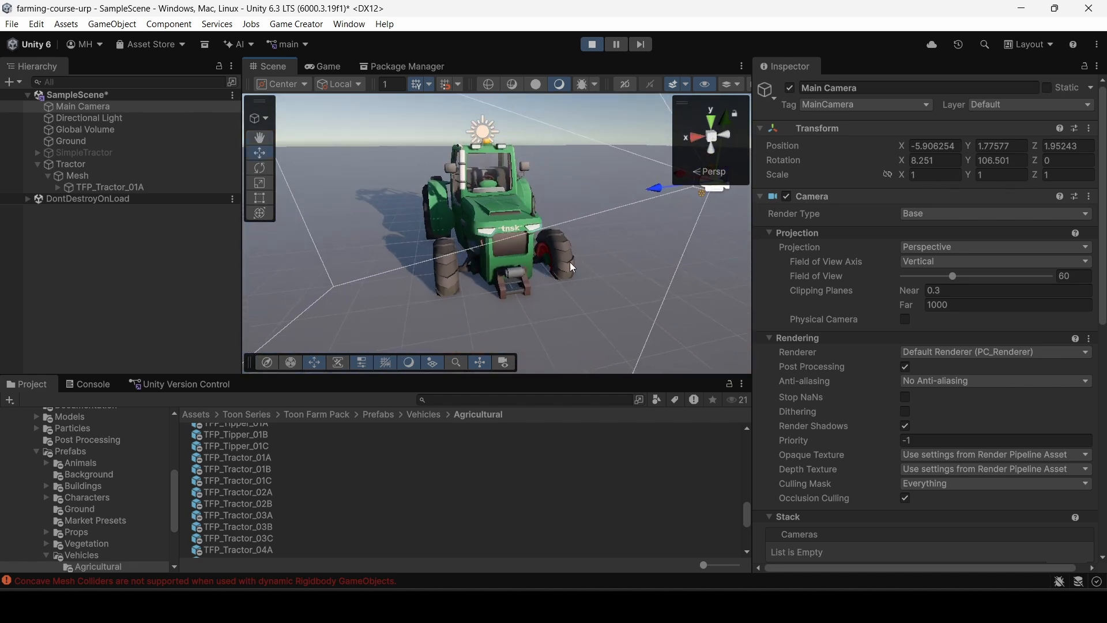
click(592, 46)
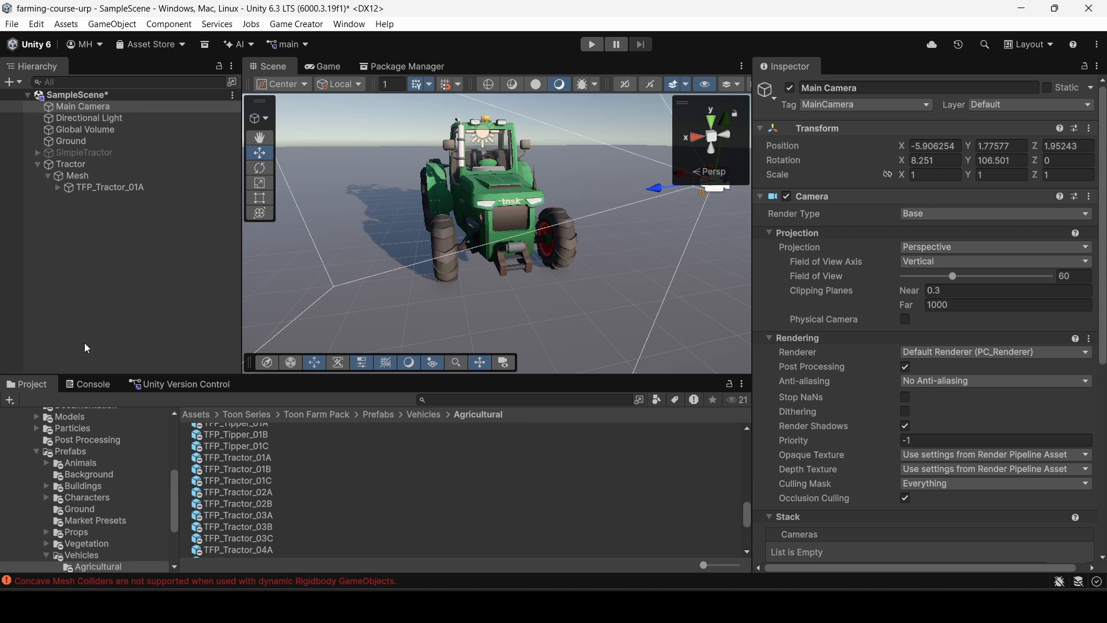
Step: Read the console error and check TFP_Tractor_01A's Body_LOD0 and Body_LOD1 children for a Mesh Collider
click(31, 584)
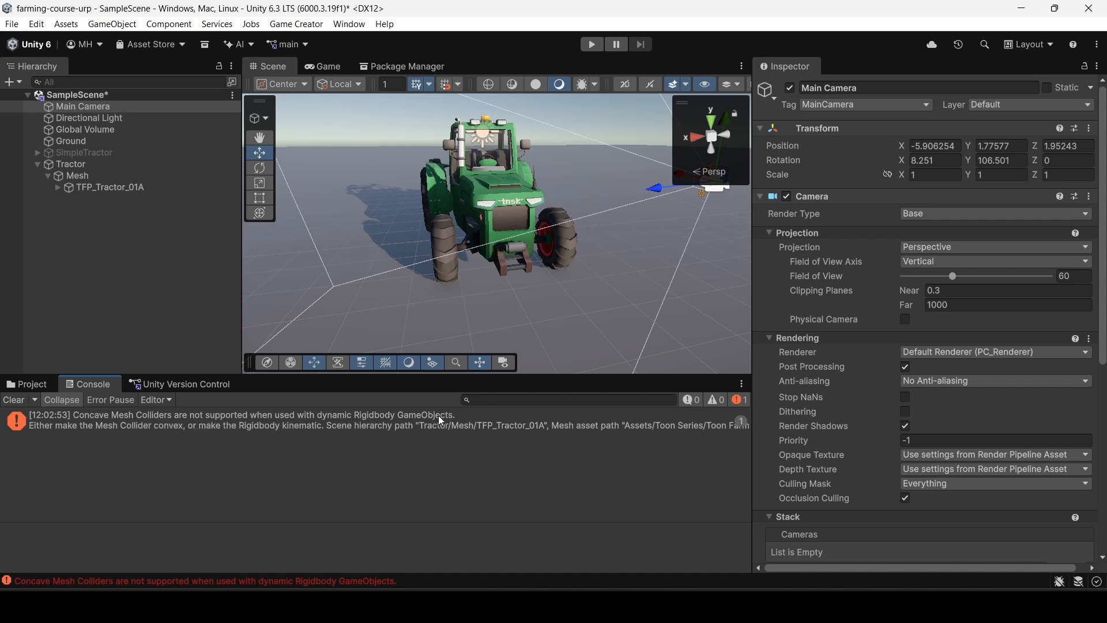
click(85, 187)
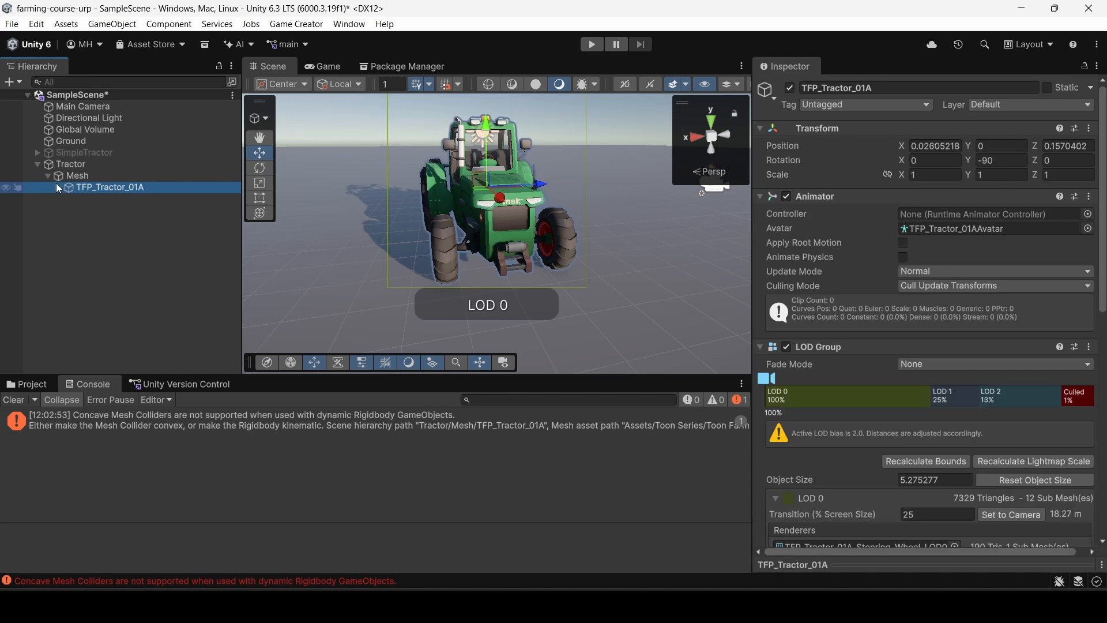
click(57, 187)
click(126, 197)
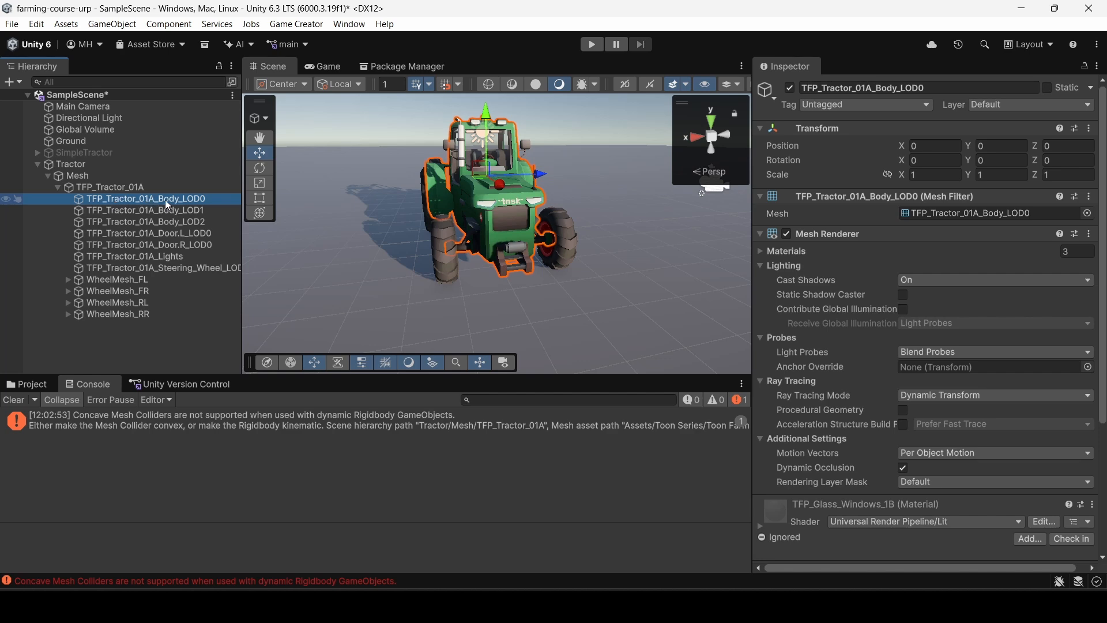
scroll(853, 290, down, 5)
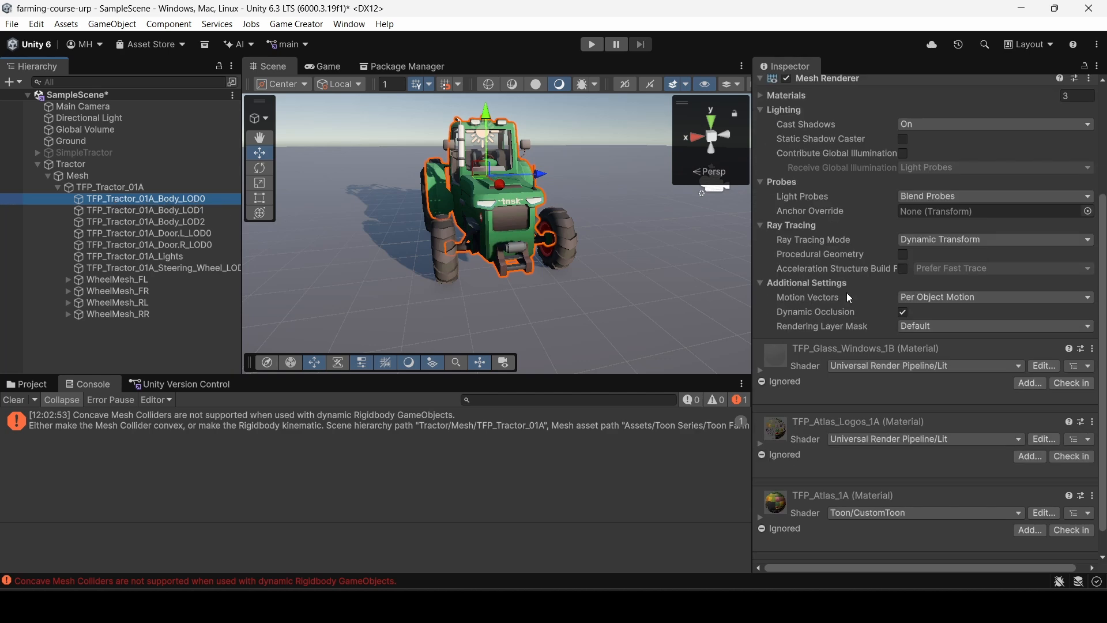
scroll(846, 291, down, 1)
scroll(843, 292, up, 5)
scroll(836, 283, up, 1)
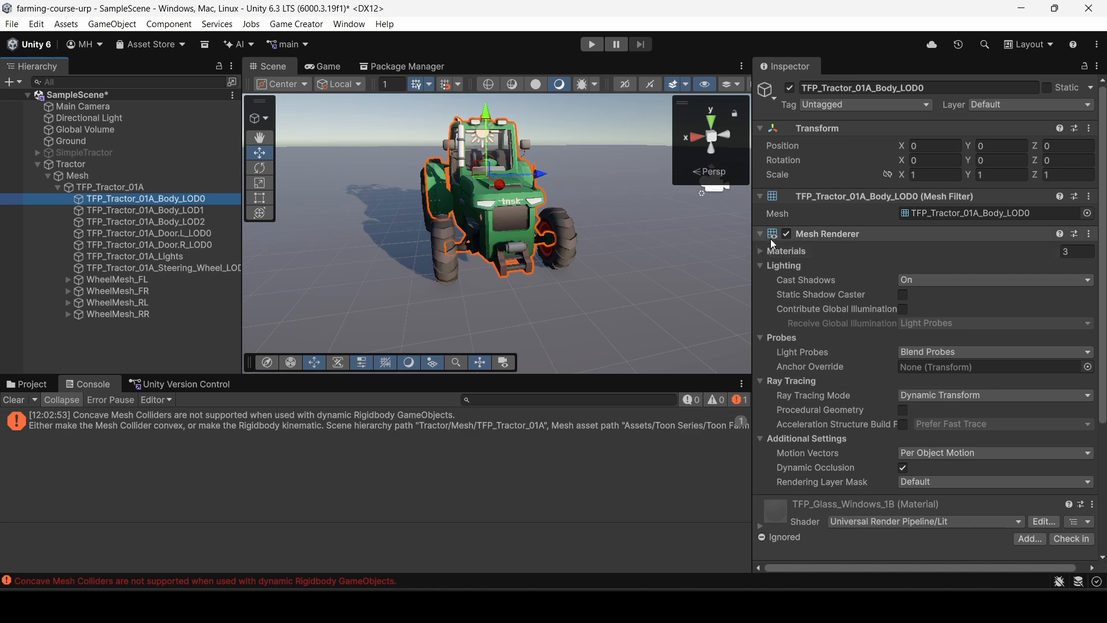
click(114, 214)
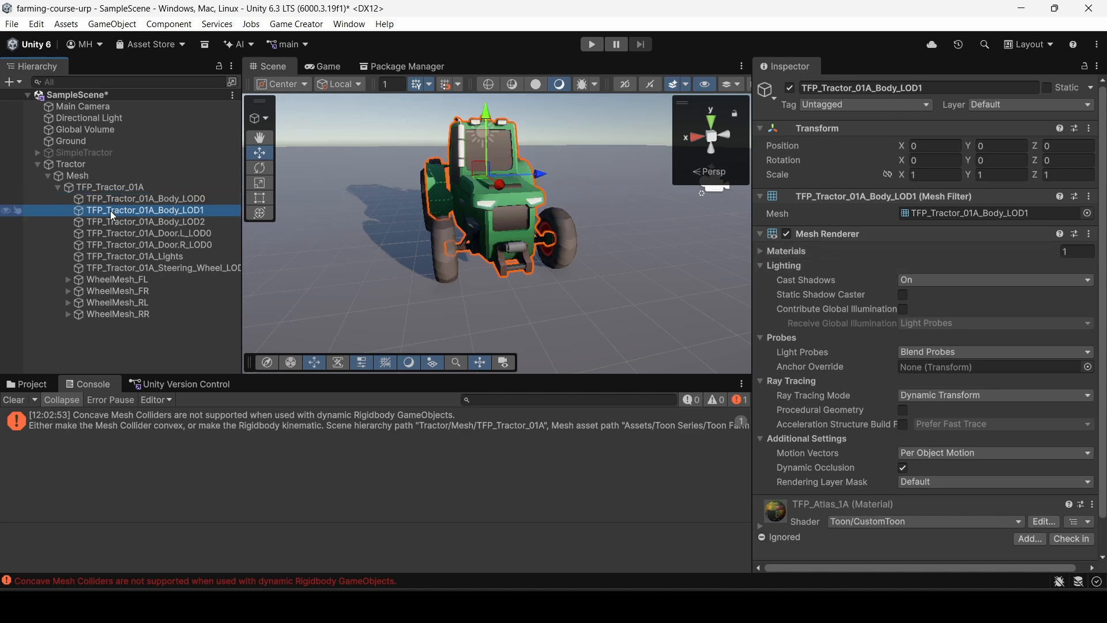
scroll(865, 302, down, 2)
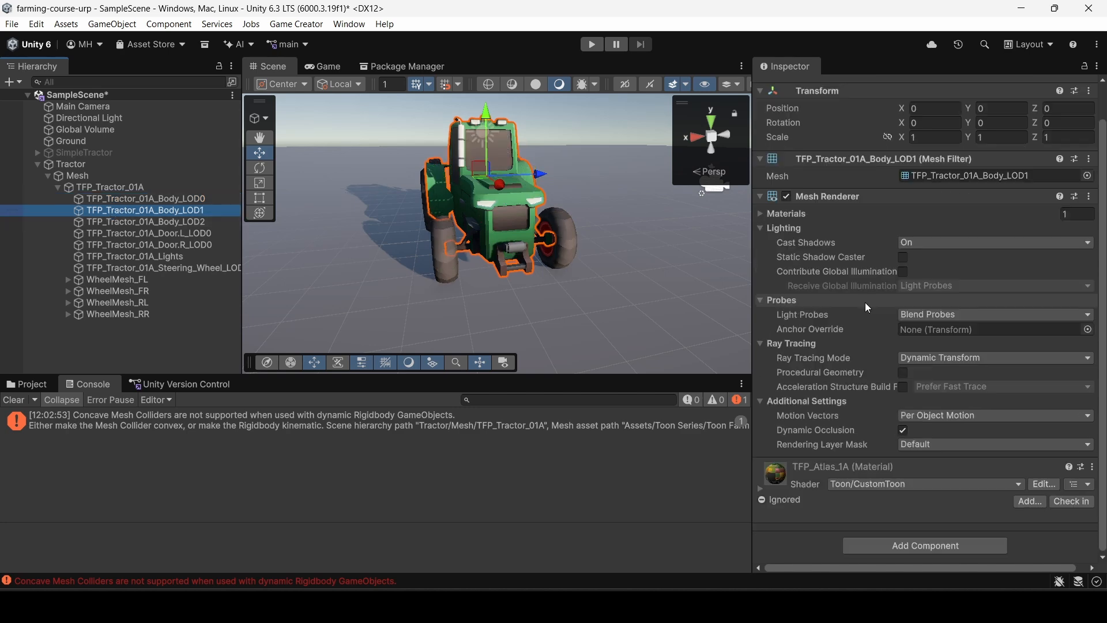
Step: Disable the Mesh Collider component on TFP_Tractor_01A and clear the console
click(118, 225)
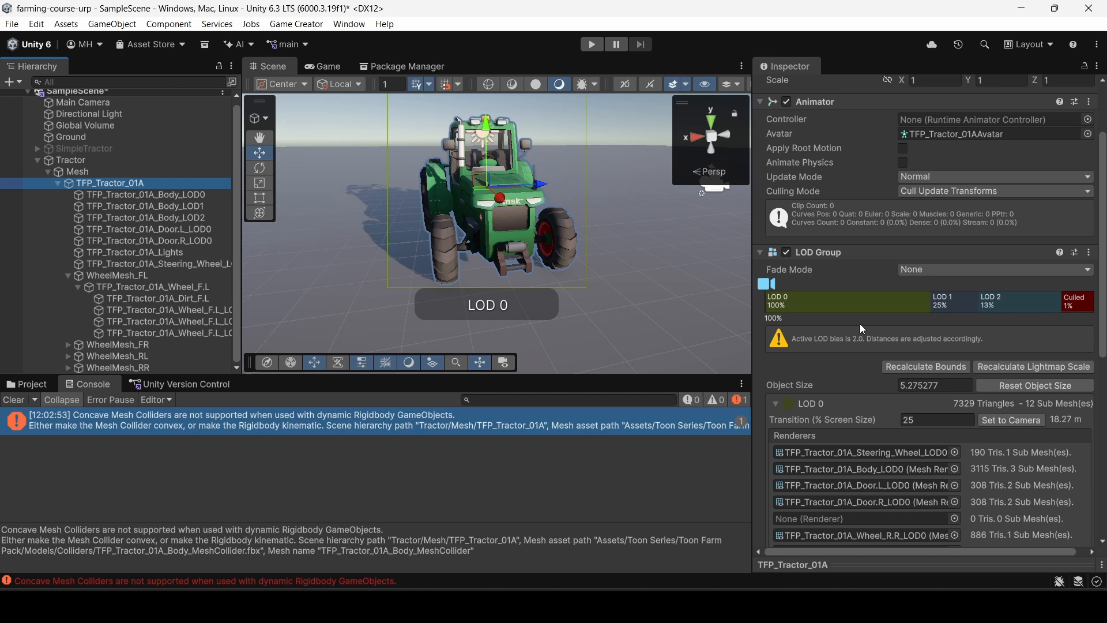
scroll(862, 325, down, 3)
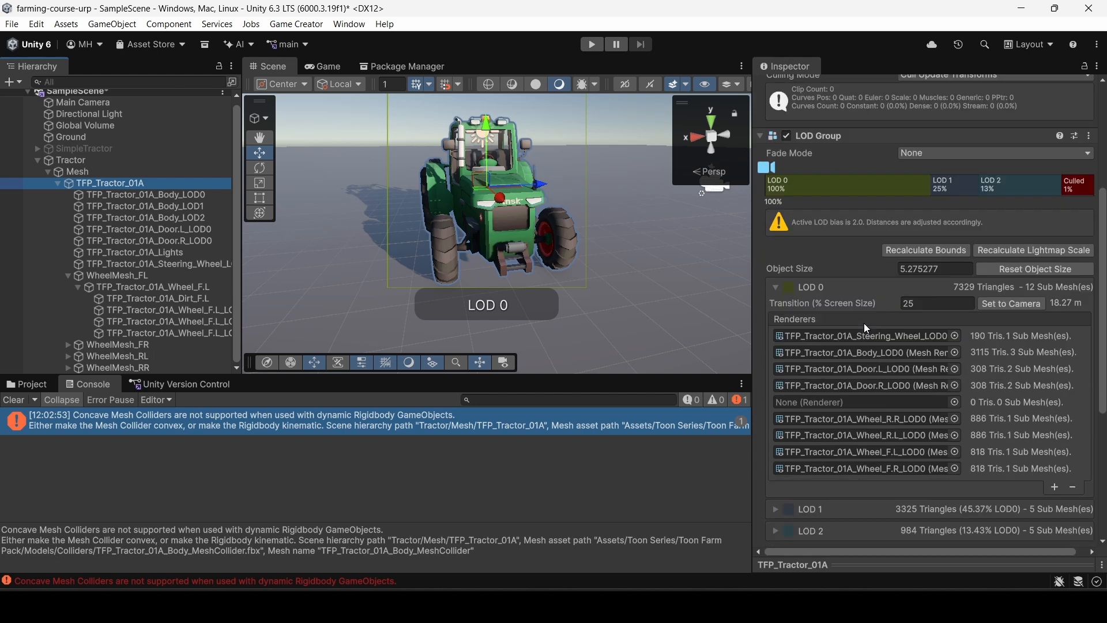
scroll(864, 323, down, 6)
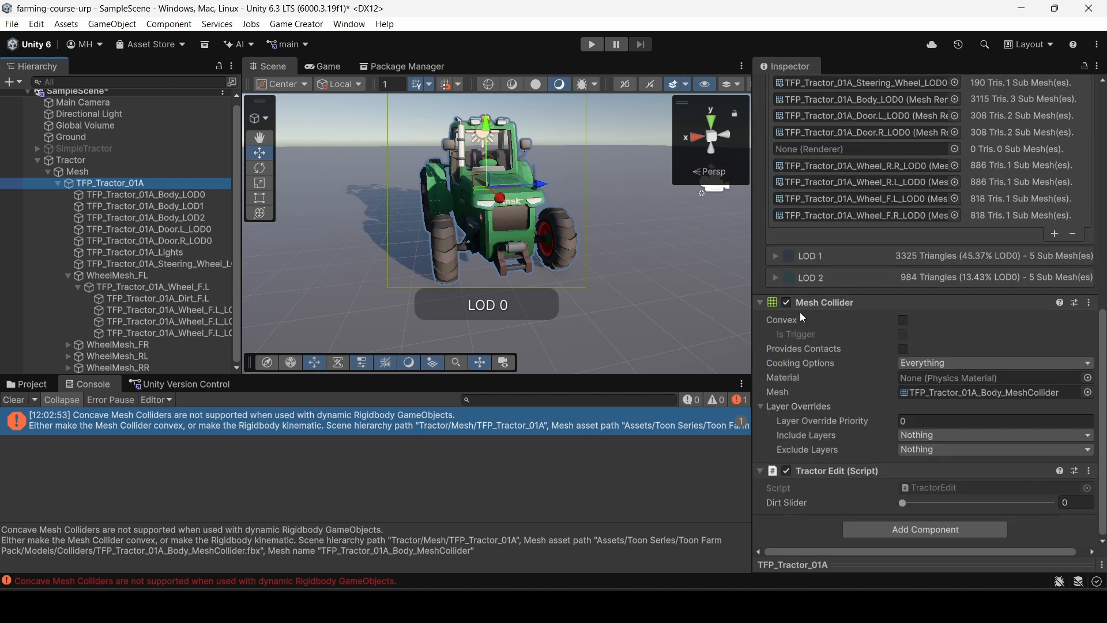
click(788, 302)
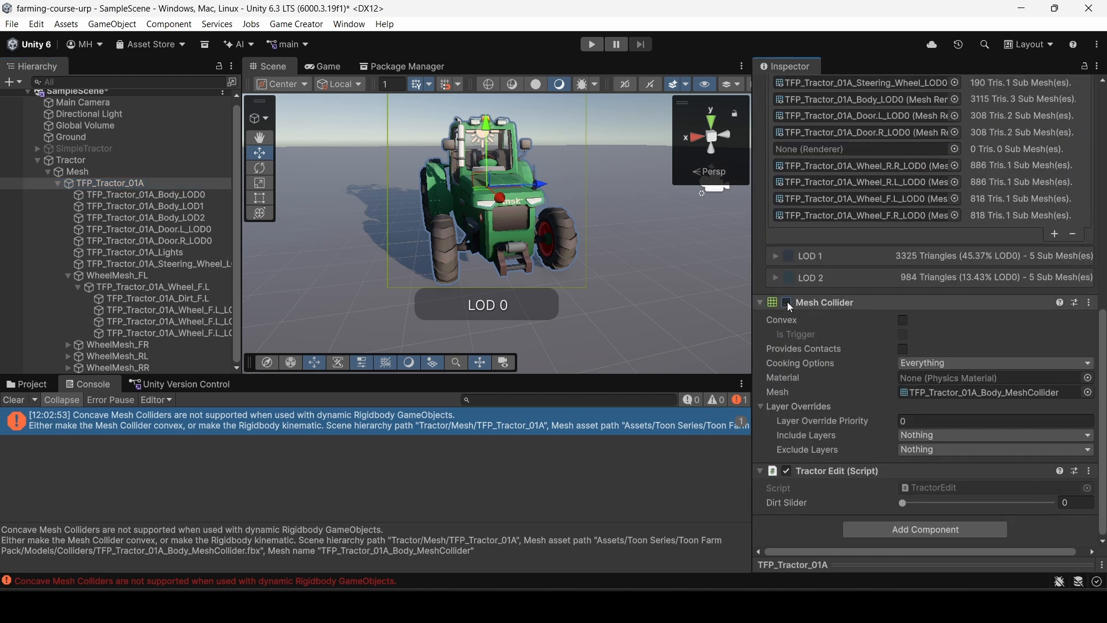
click(14, 400)
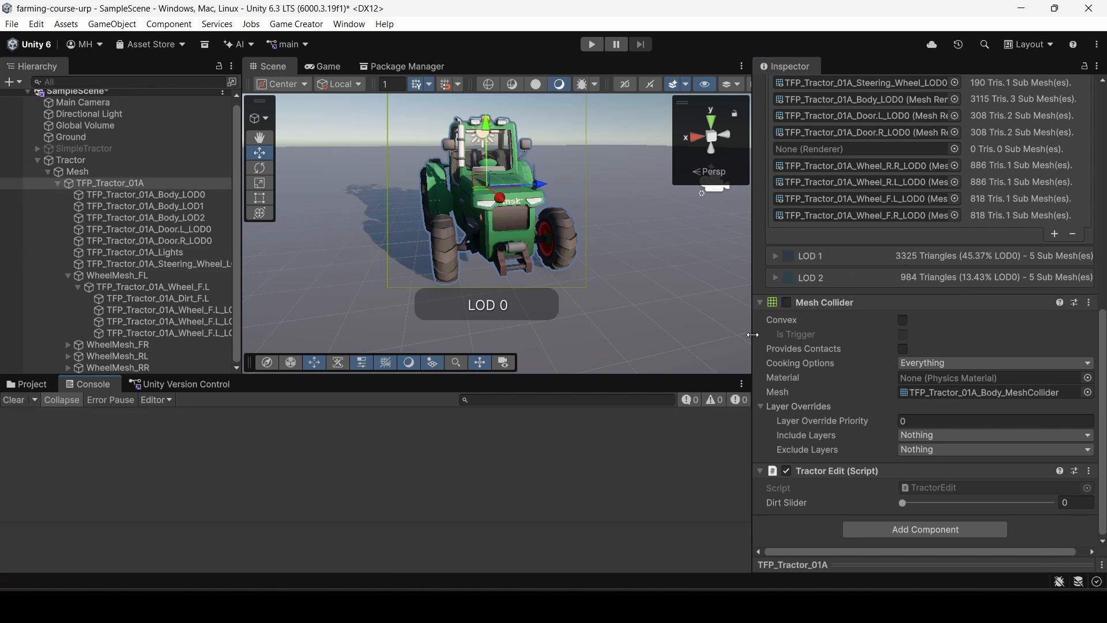
Step: Set the Dirt Slider of TFP_Tractor_01A's Tractor Edit script to 100 and check the tires from both sides
key(w)
right_drag(596, 245, 802, 185)
key(a)
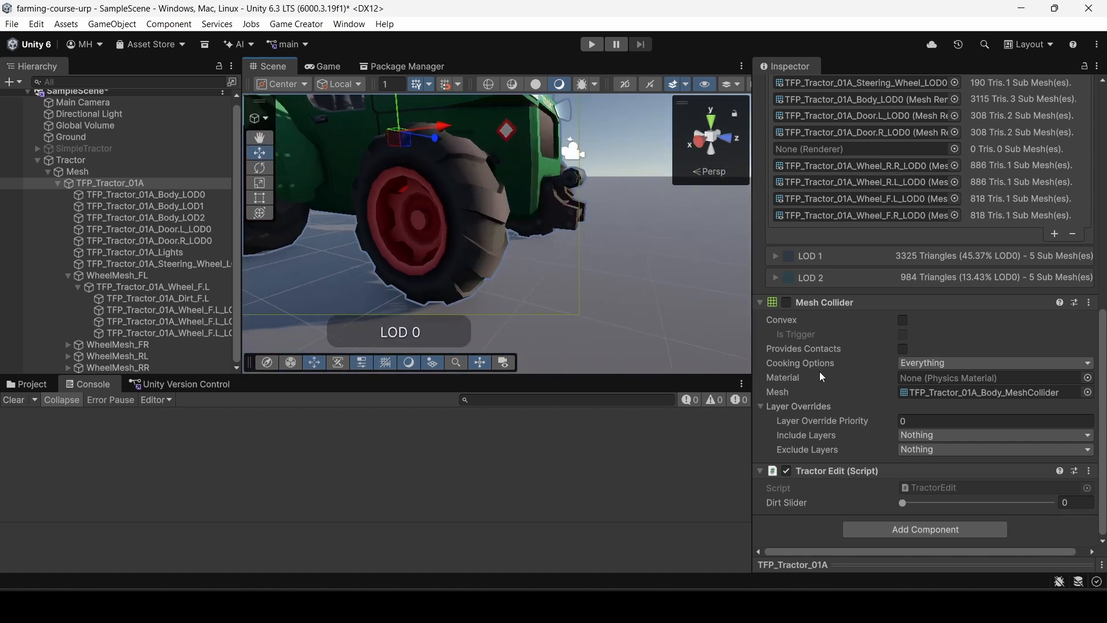
key(d)
right_drag(522, 217, 138, 196)
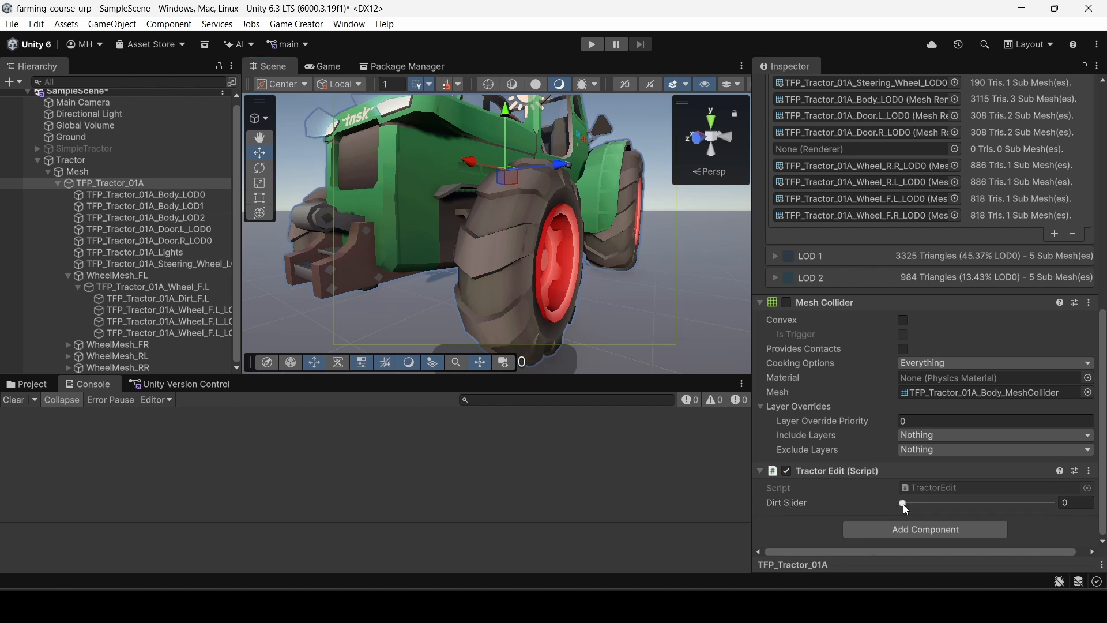
drag(904, 505, 1052, 504)
right_drag(419, 227, 811, 316)
key(w)
key(s)
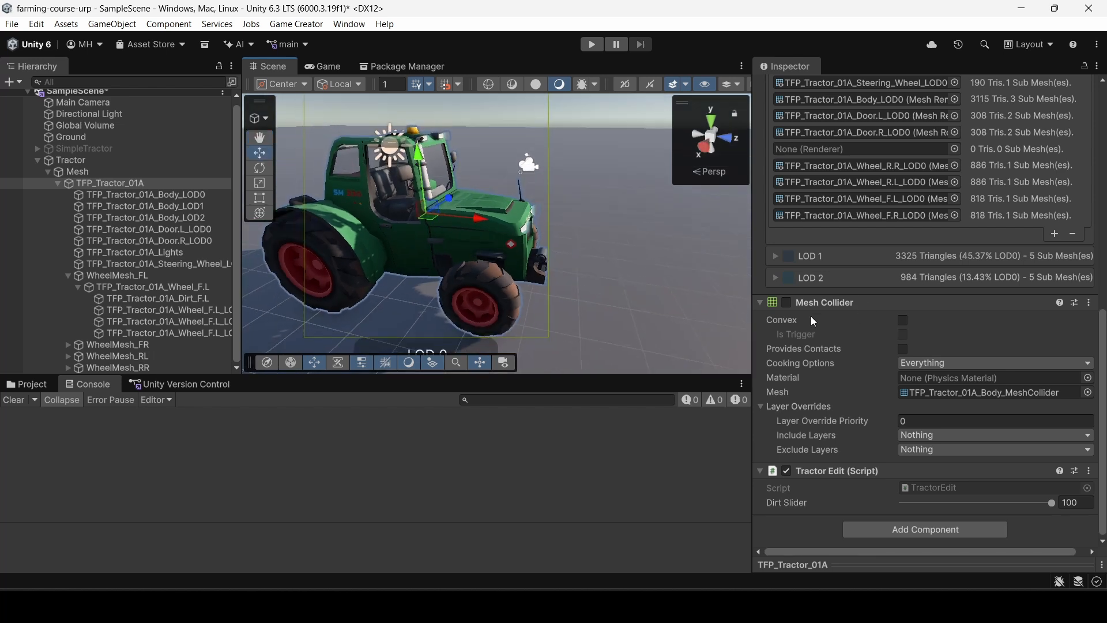
Step: Create an empty child object named WheelColliders under Tractor
click(63, 185)
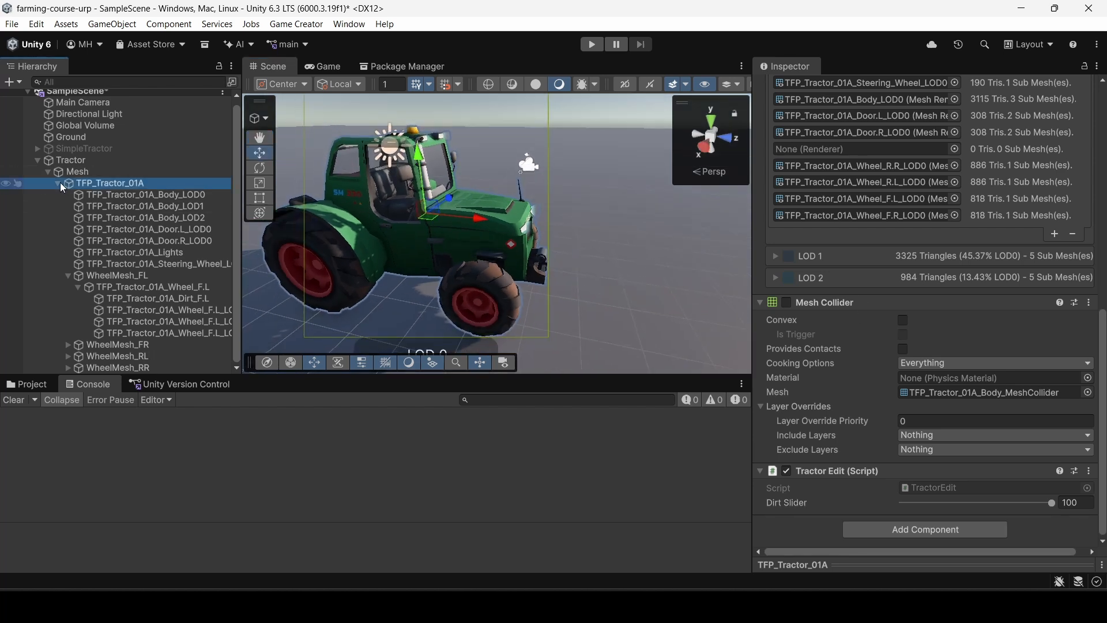
click(60, 182)
click(68, 162)
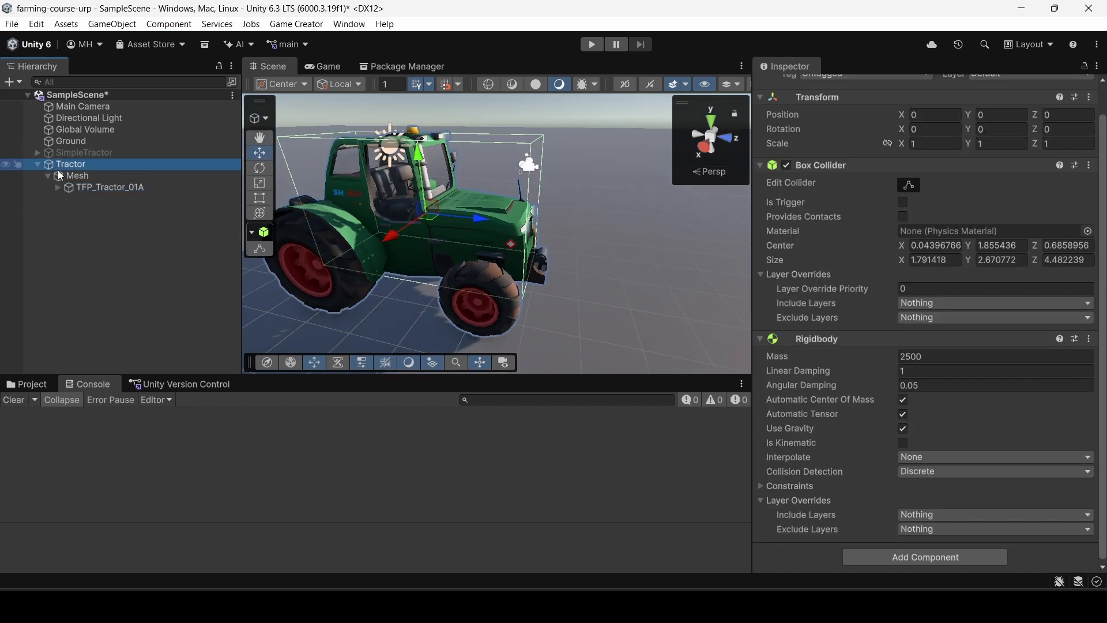
right_click(68, 161)
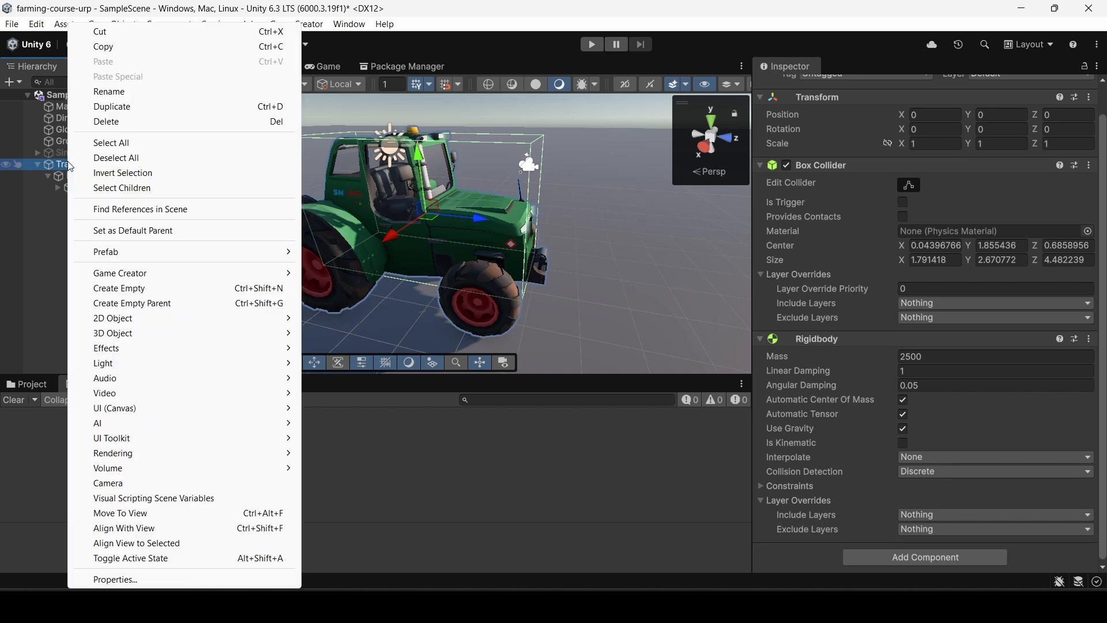
click(123, 287)
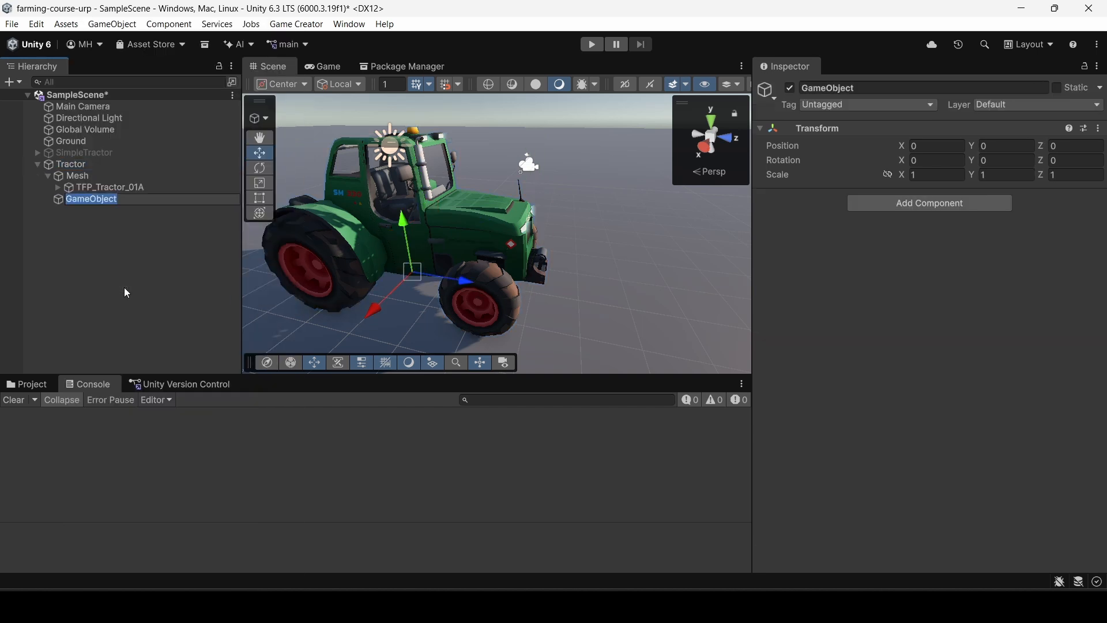
text(WheelColliders)
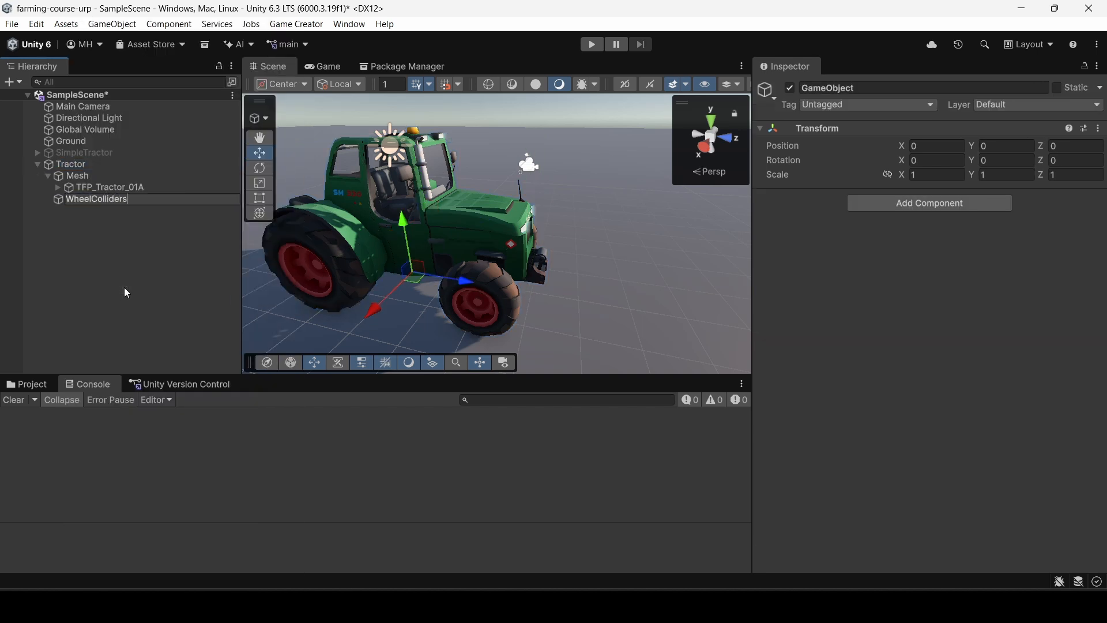
key(Return)
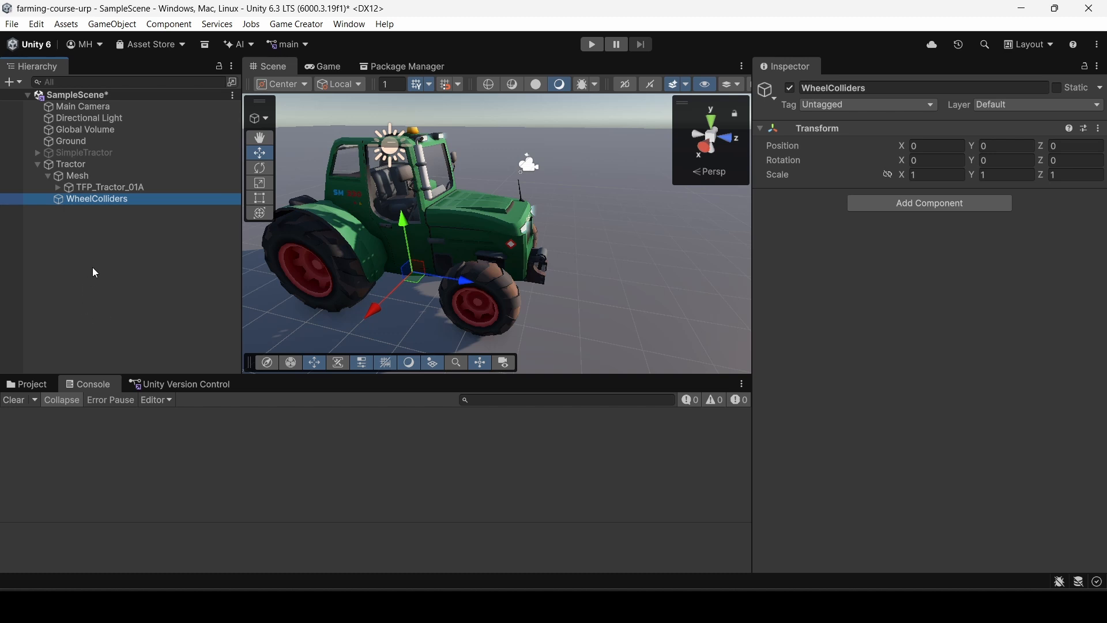
Step: Create an empty child object named WheelCollider_FL under WheelColliders
right_drag(369, 242, 404, 239)
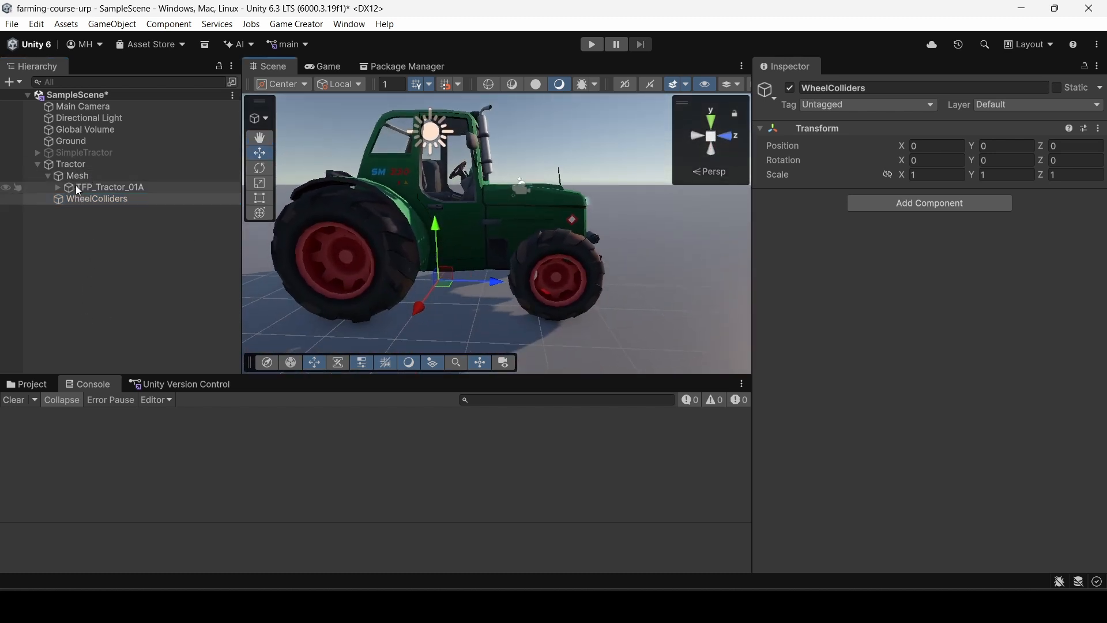
right_click(99, 199)
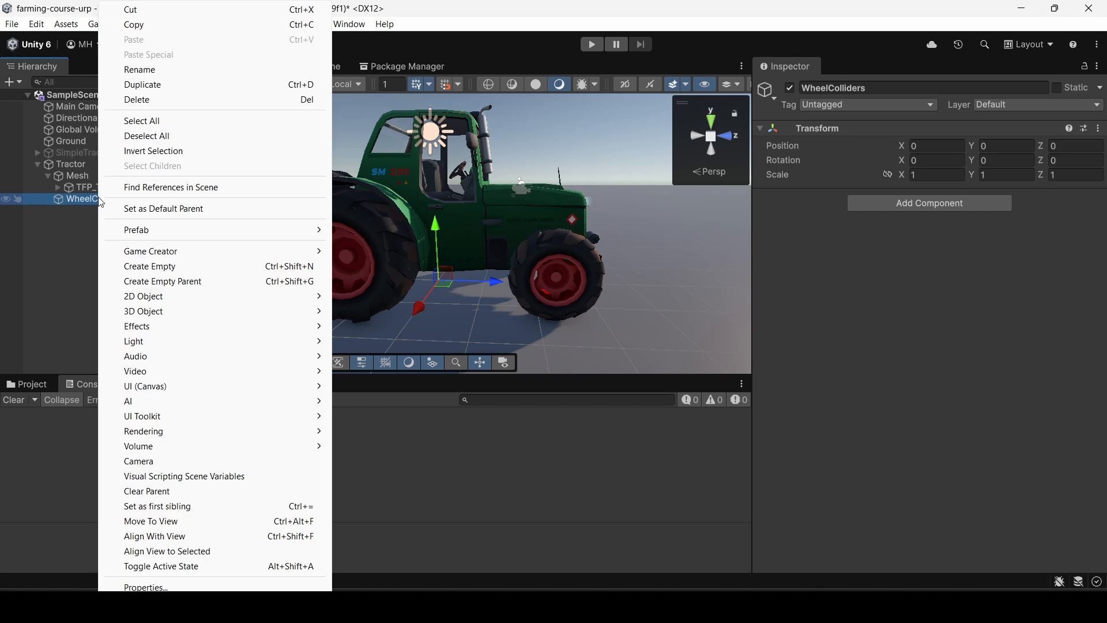
click(127, 266)
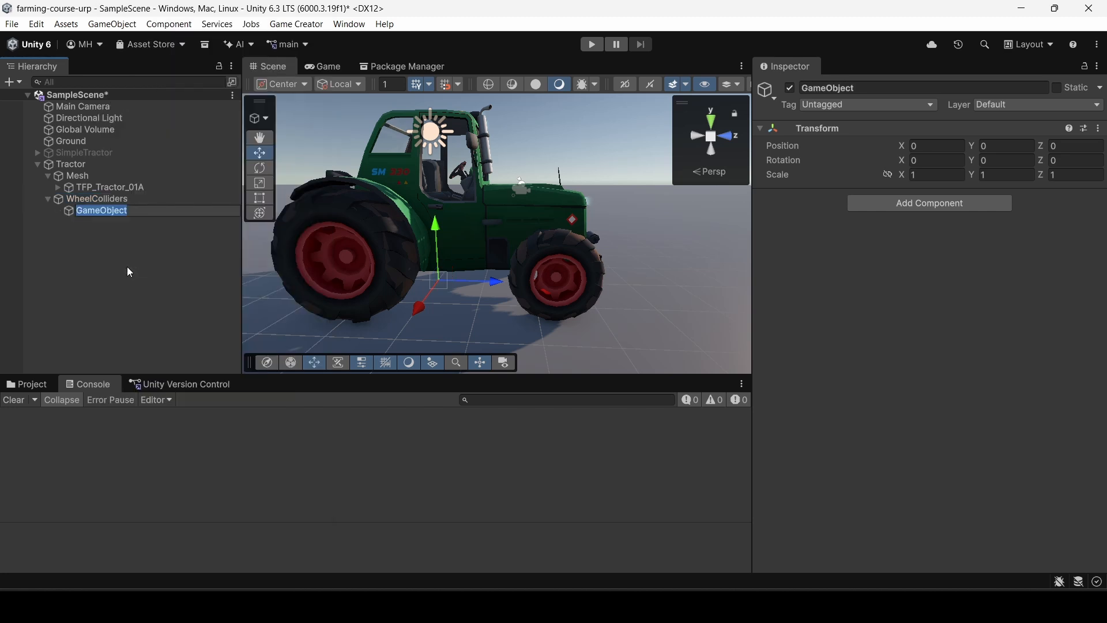
text(Wheel)
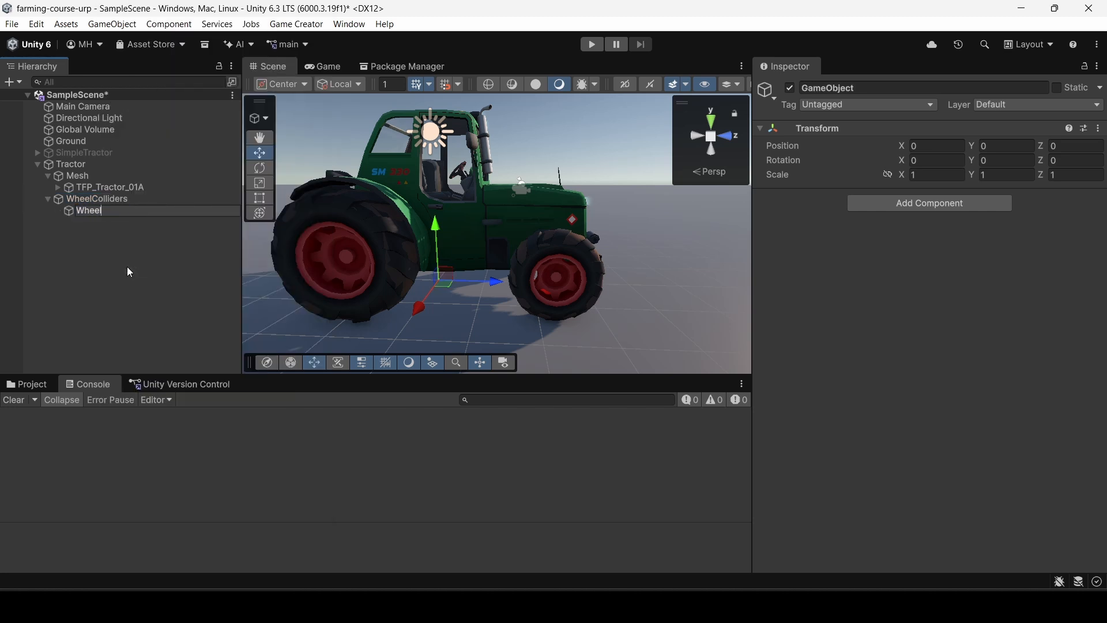
text(Collider_FL)
key(Return)
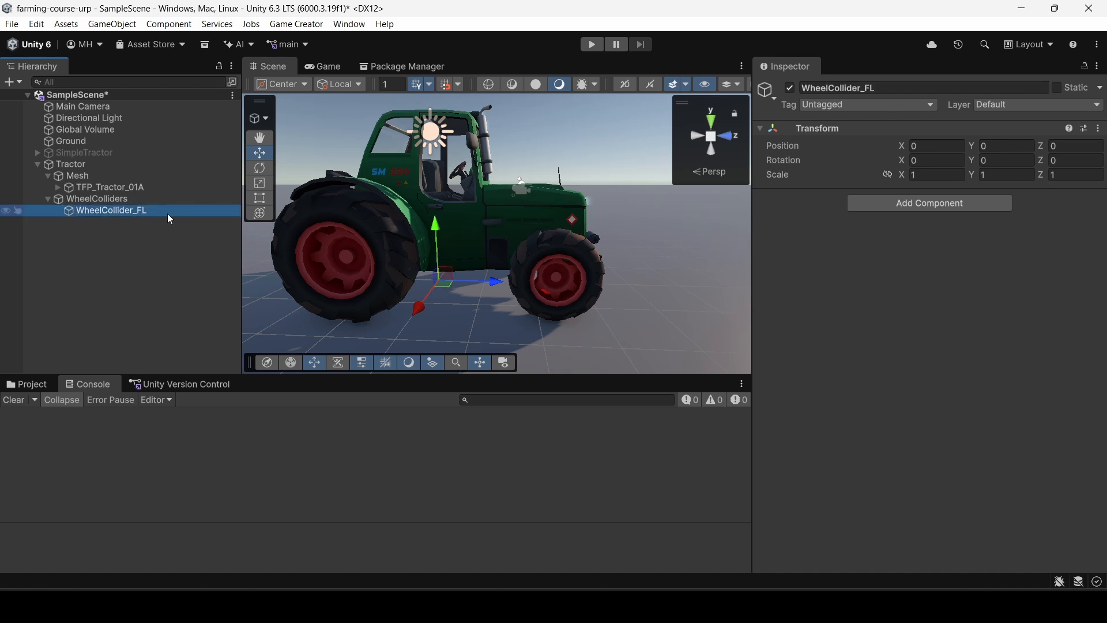
Step: Add a Wheel Collider component to WheelCollider_FL
key(d)
right_drag(351, 224, 427, 238)
key(a)
key(s)
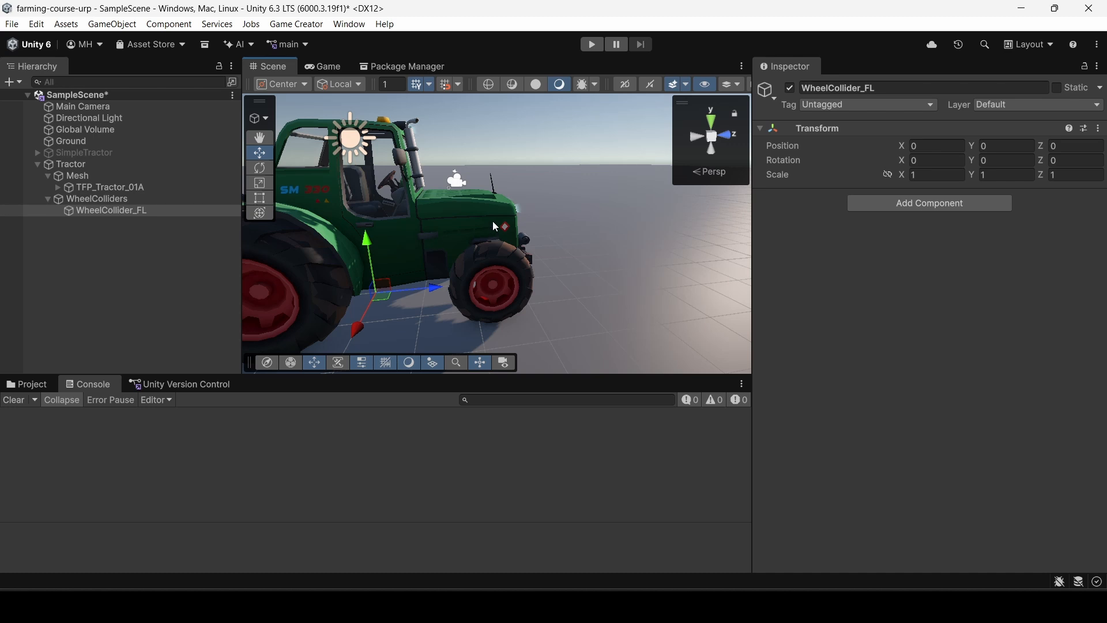
click(58, 188)
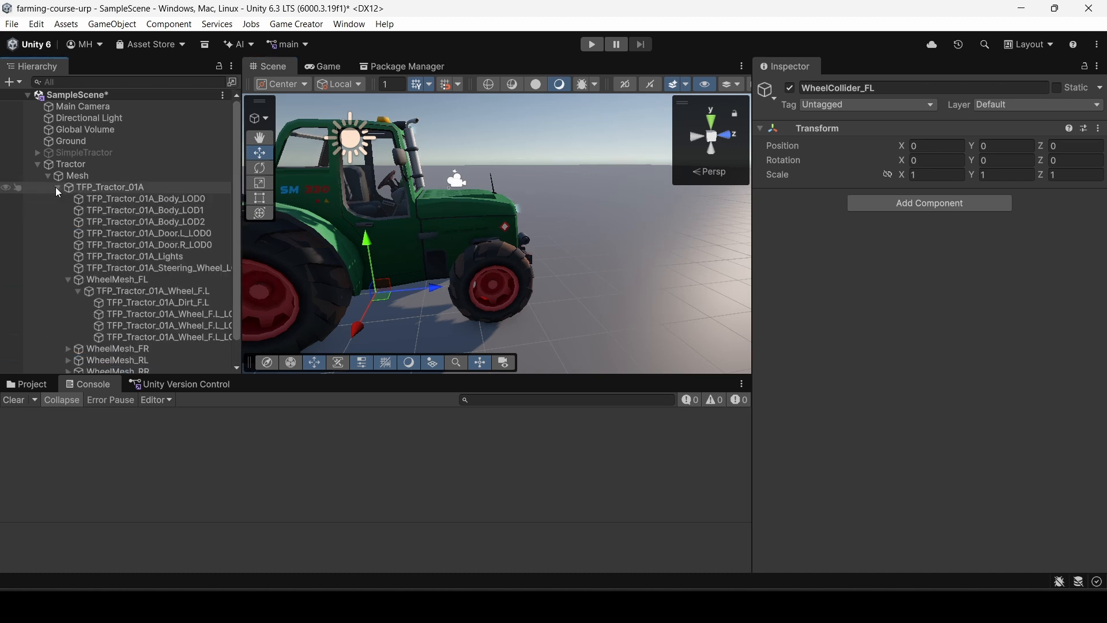
click(58, 188)
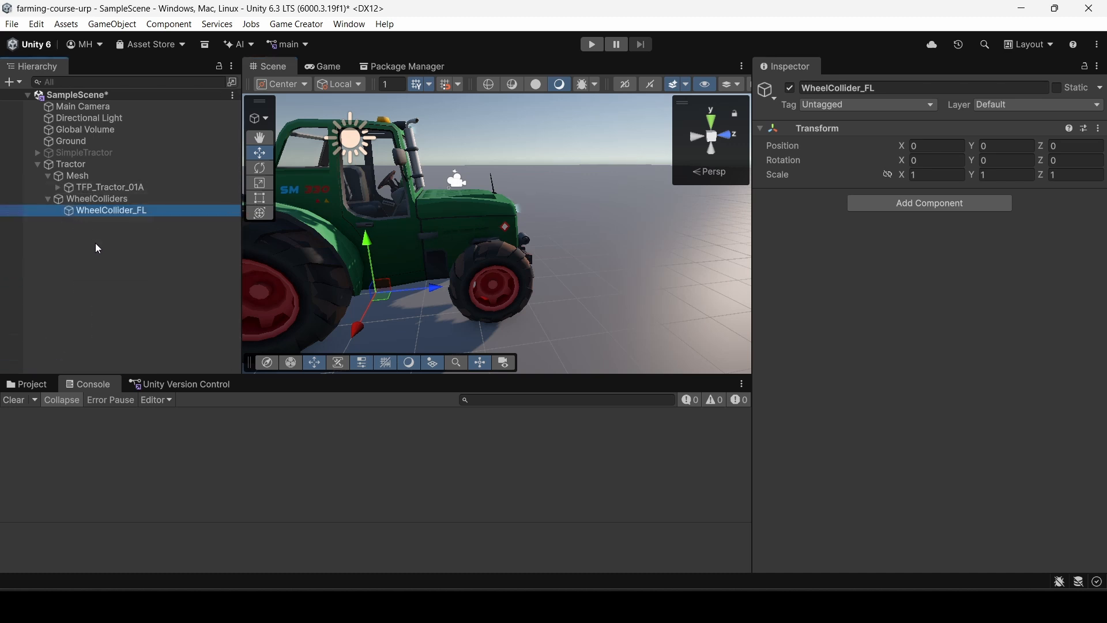
click(914, 207)
text(wheel)
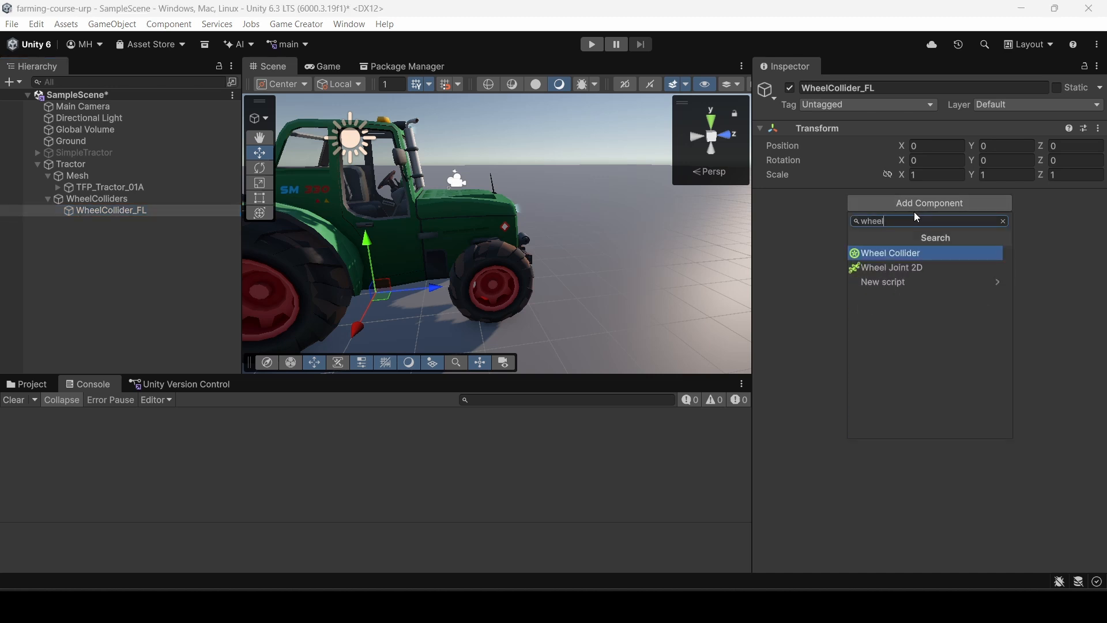
click(908, 257)
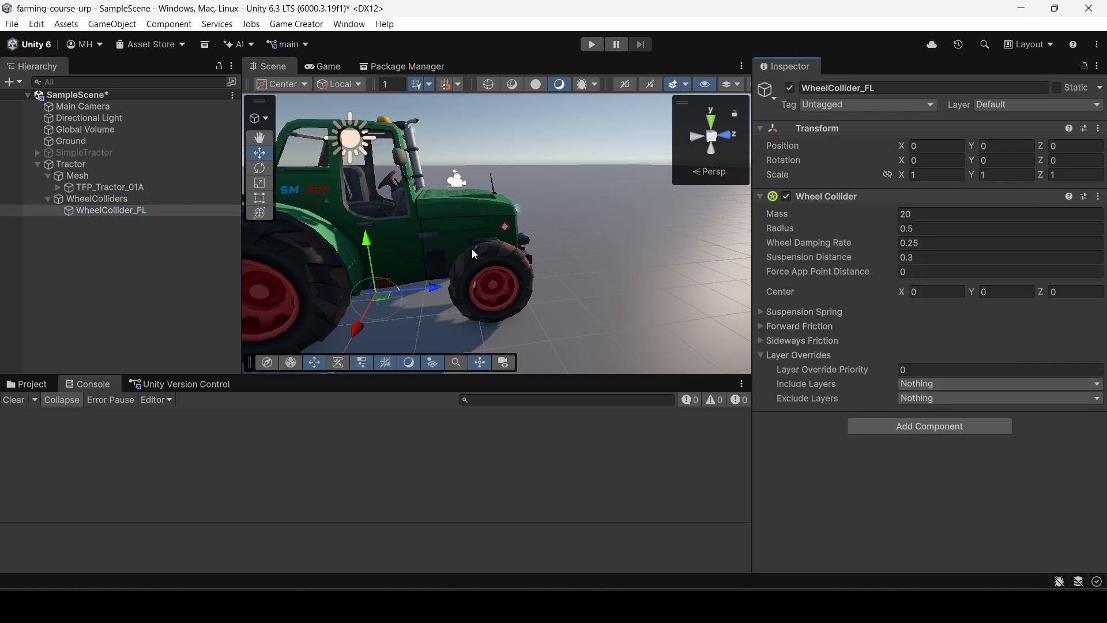
Step: Move WheelCollider_FL to about X -0.9 and switch the Scene view to orthographic projection, framed on Tractor from behind
right_drag(460, 252, 462, 184)
drag(262, 311, 300, 295)
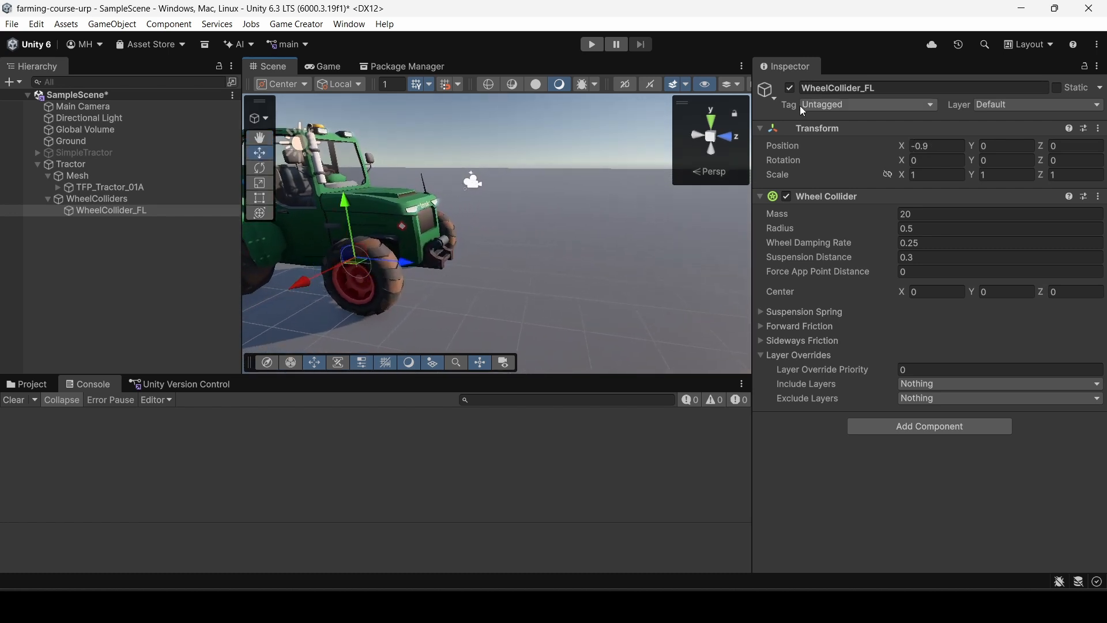
click(712, 176)
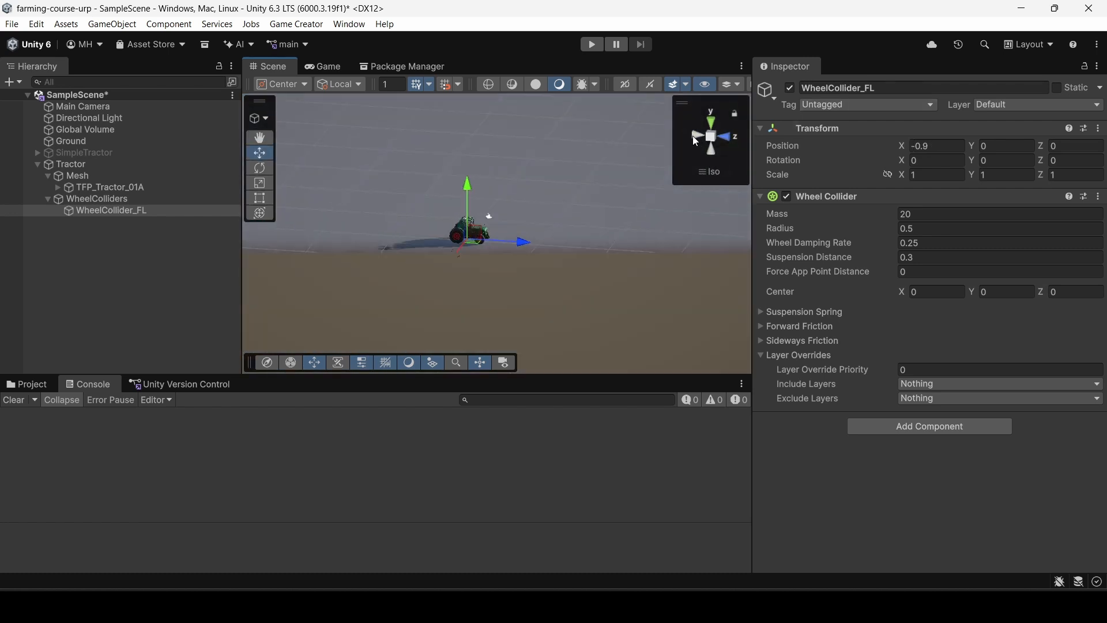
click(694, 136)
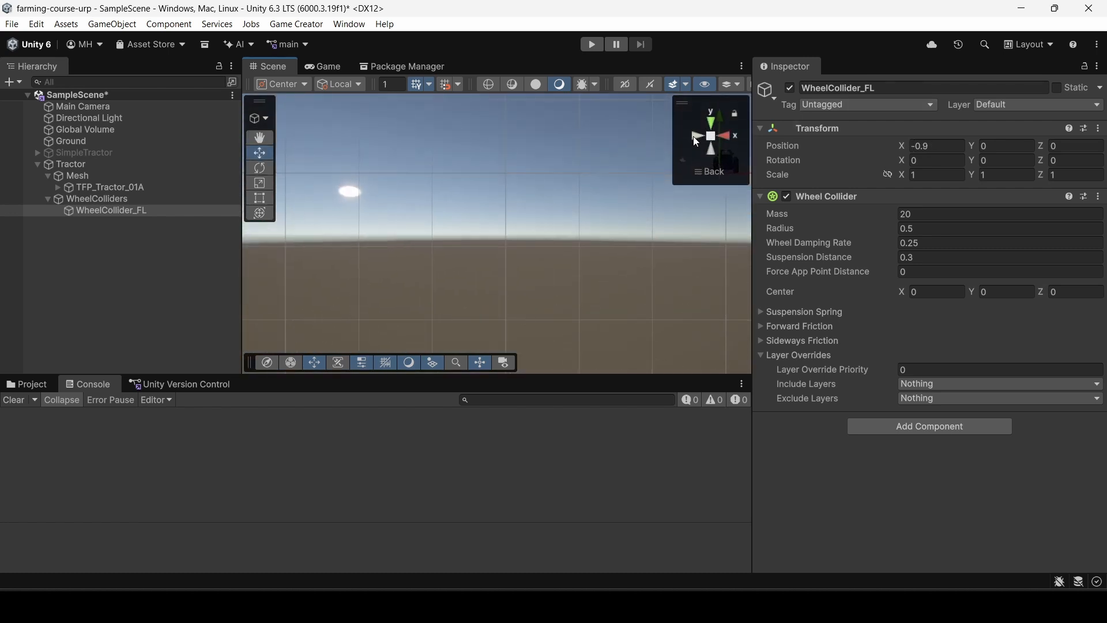
click(72, 165)
key(f)
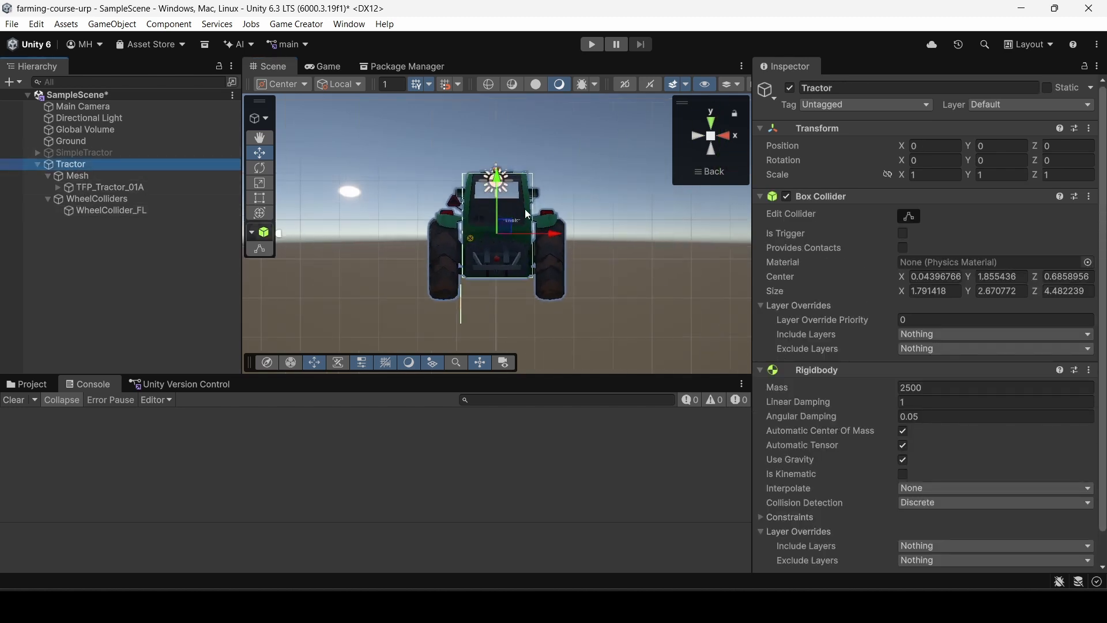
click(129, 200)
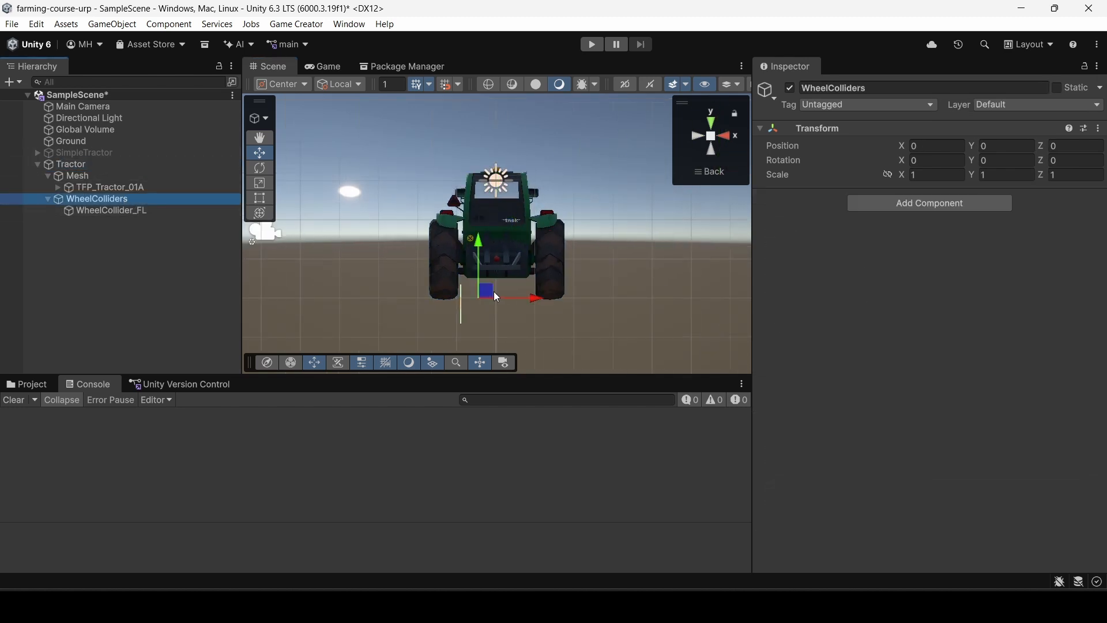
drag(531, 302, 511, 298)
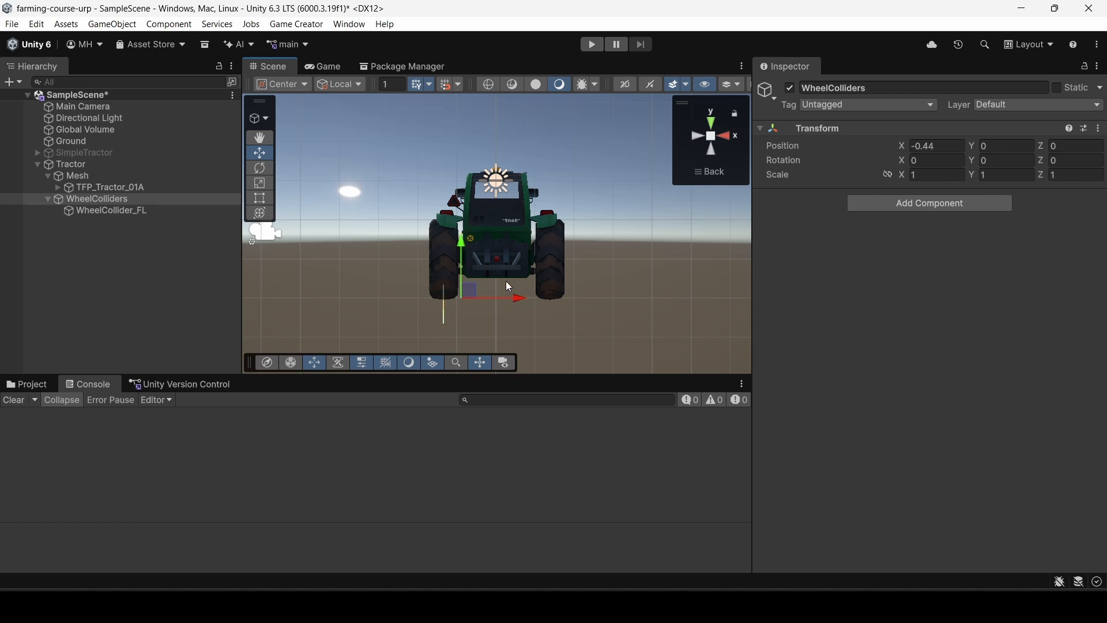
click(697, 139)
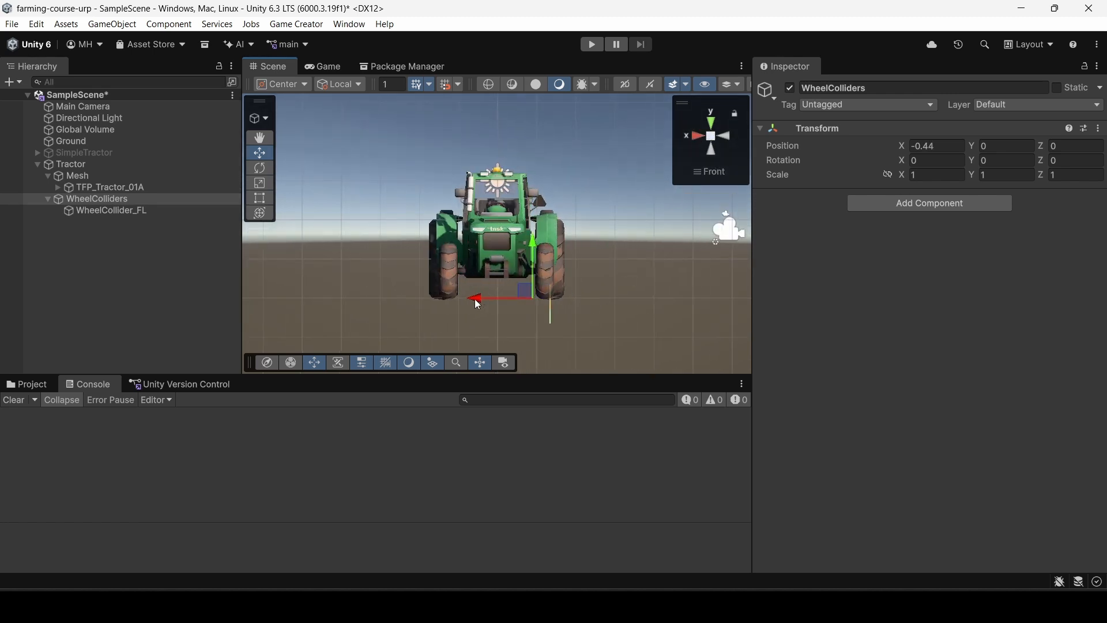
drag(474, 296, 474, 295)
drag(528, 245, 528, 212)
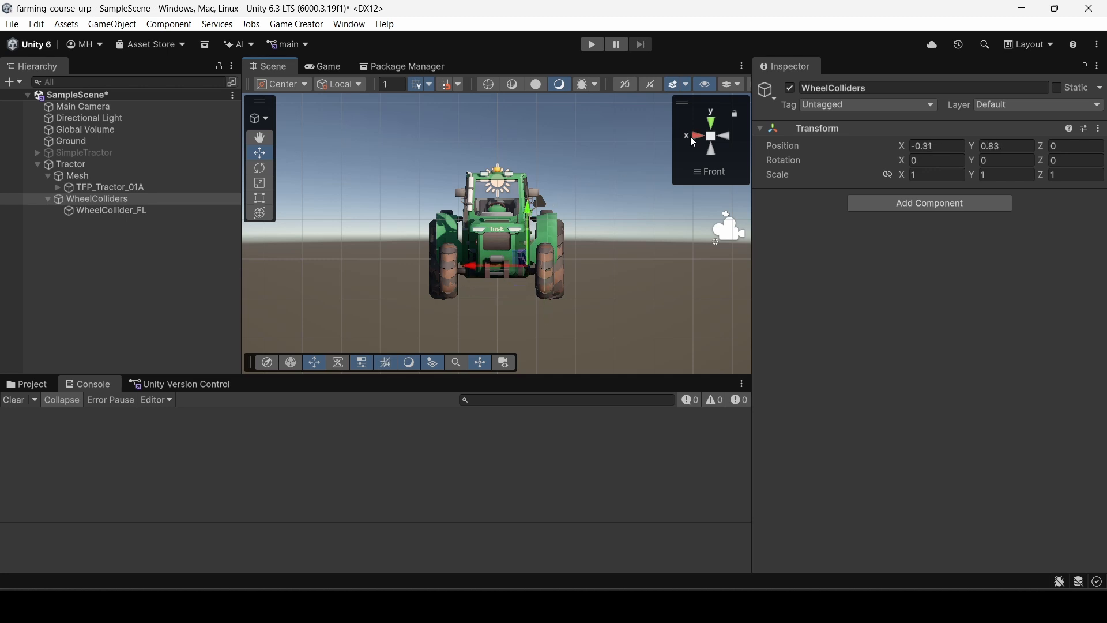
click(694, 136)
click(693, 136)
click(694, 137)
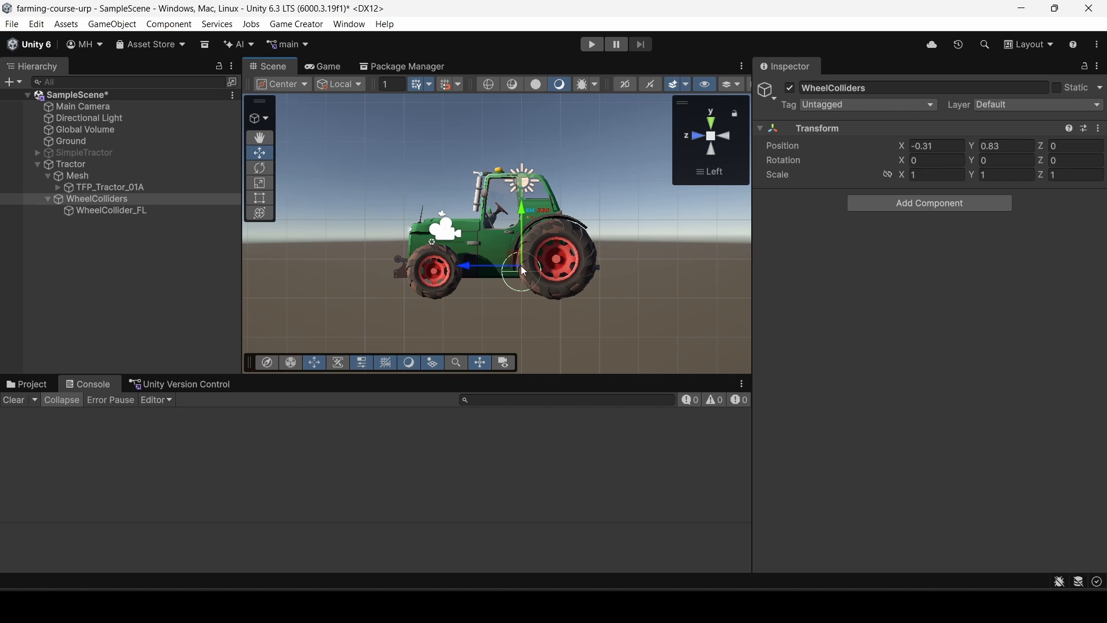
drag(476, 265, 390, 269)
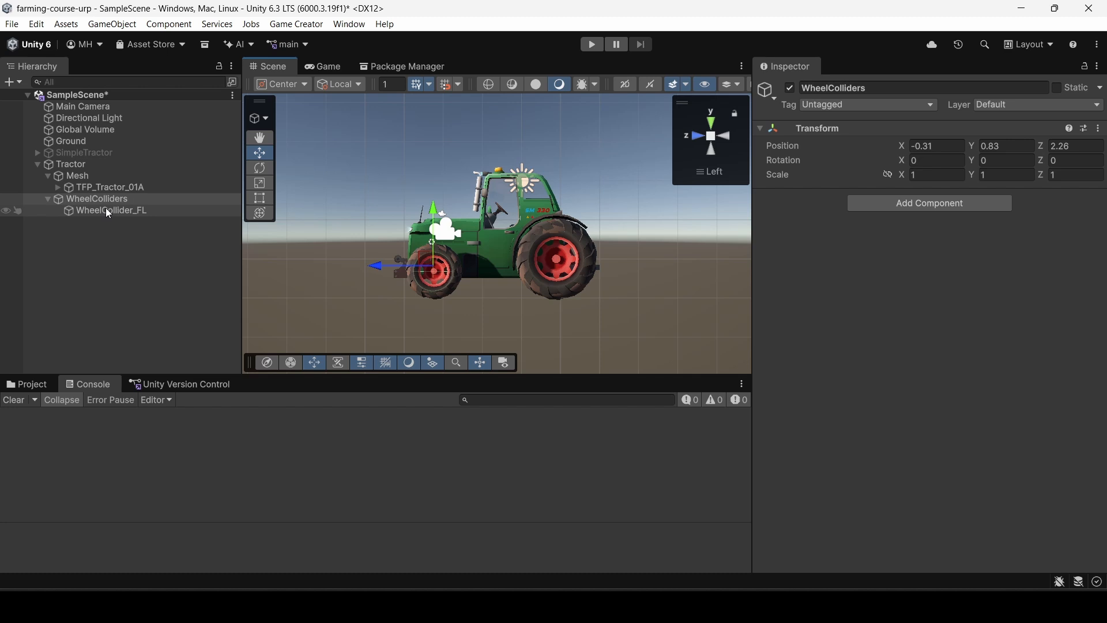
key(ctrl+z)
key(ctrl+z)
key(ctrl+z)
key(ctrl+z)
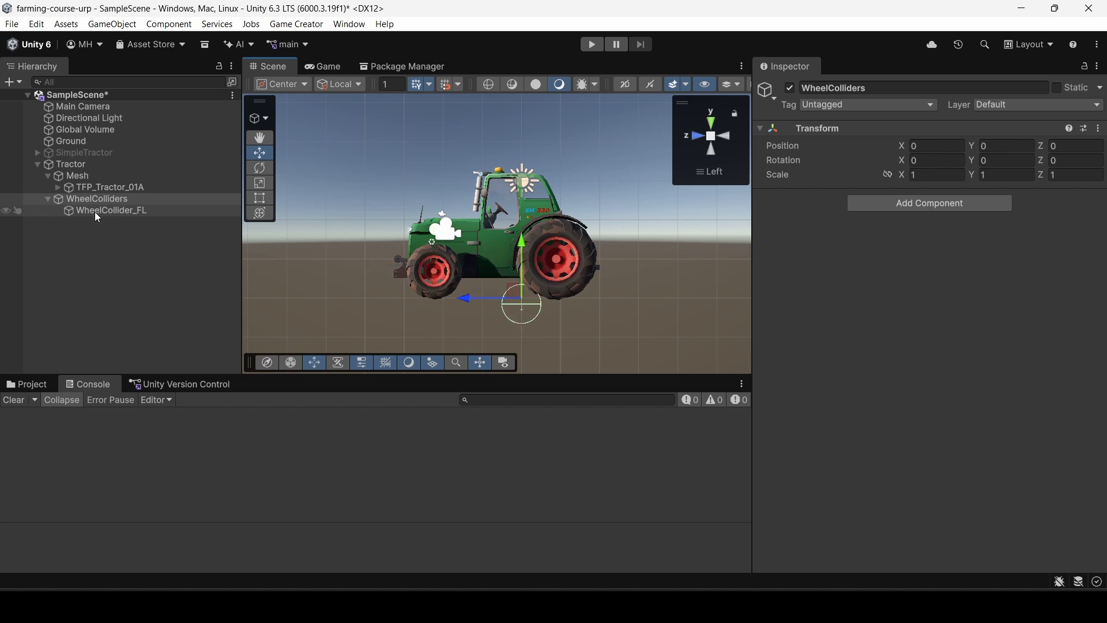
Step: Move WheelCollider_FL onto the centre of the tractor's front left wheel, at about X -1.23, Y 0.83, Z 2.29
click(96, 212)
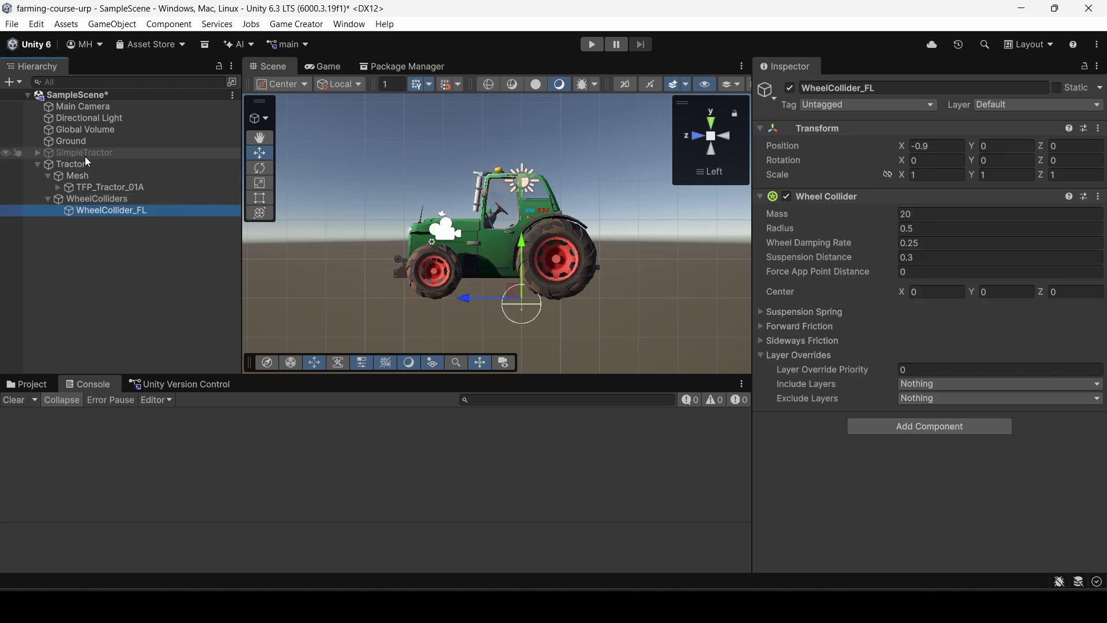
drag(518, 293, 429, 263)
click(697, 137)
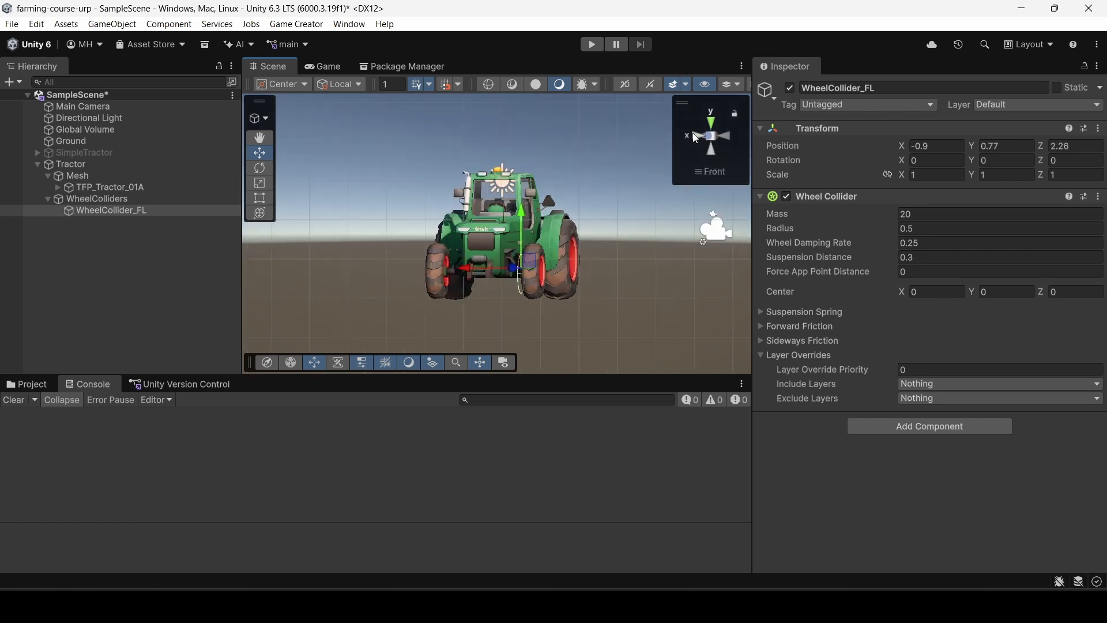
drag(479, 271, 489, 271)
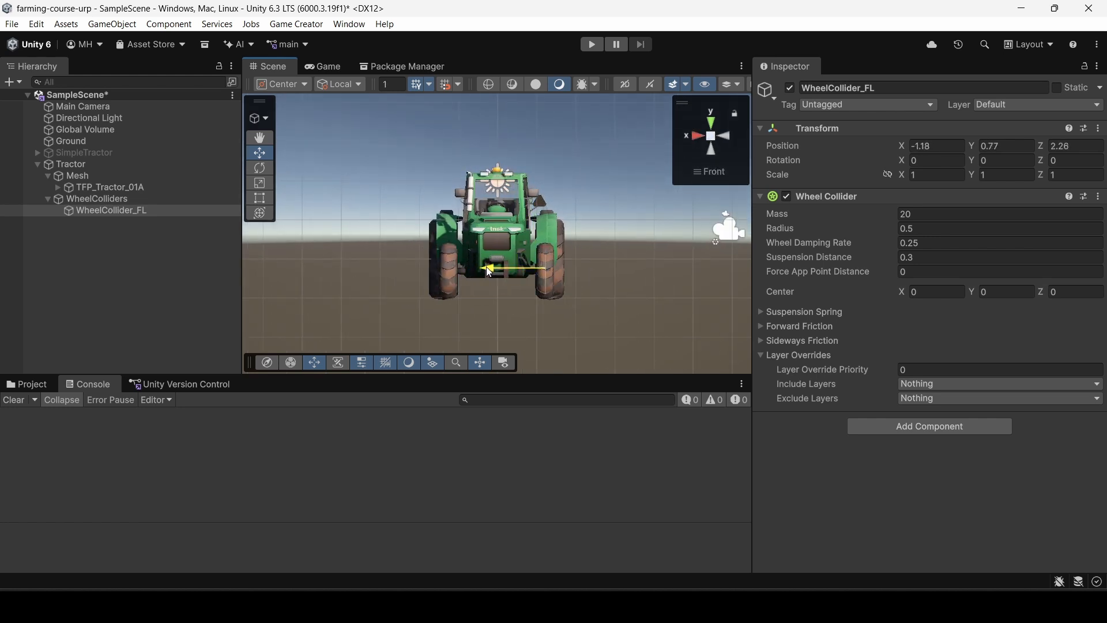
click(109, 201)
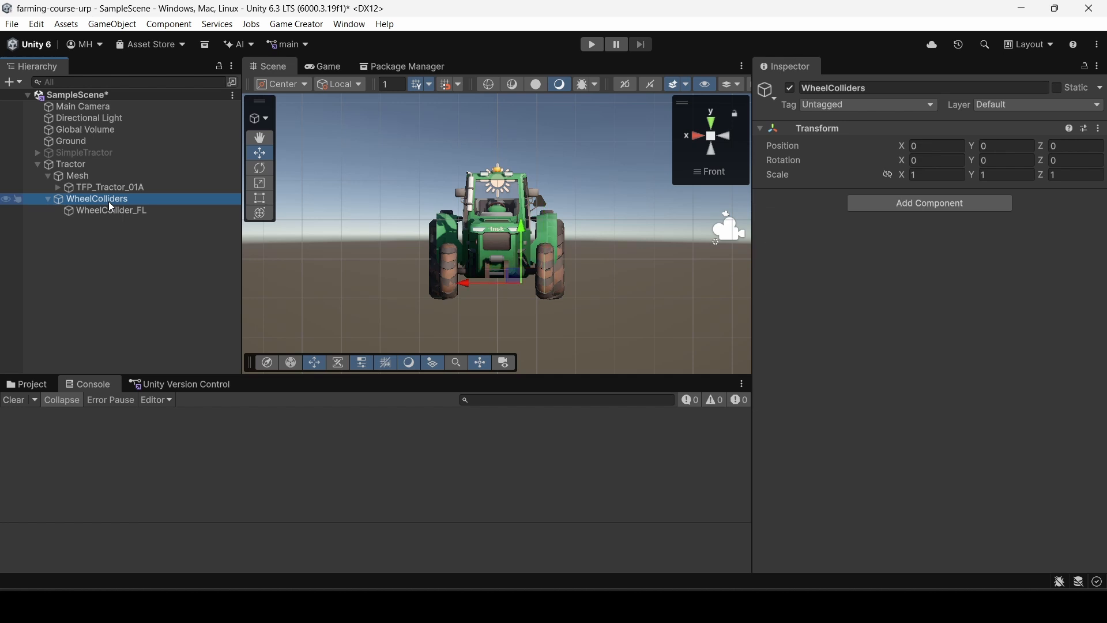
click(107, 211)
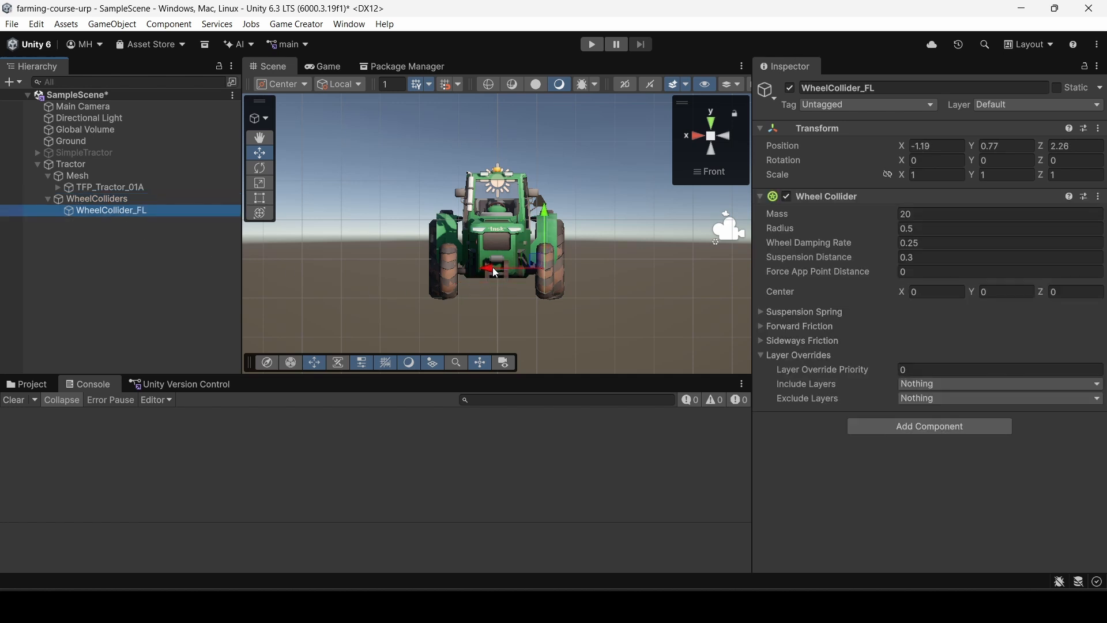
drag(495, 273, 497, 274)
click(698, 137)
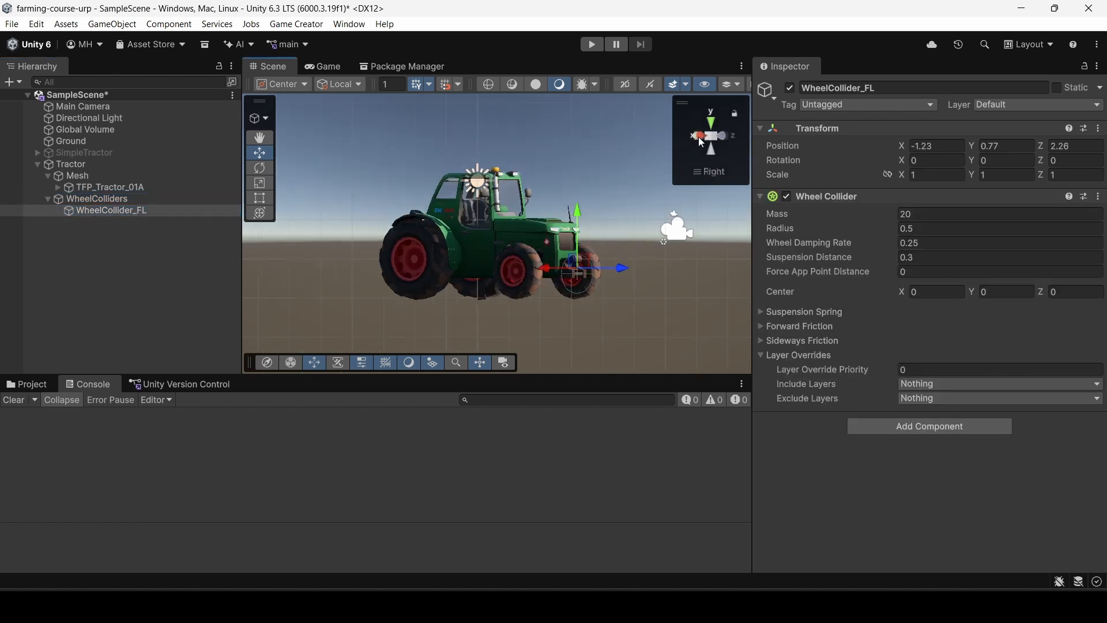
click(698, 136)
click(698, 137)
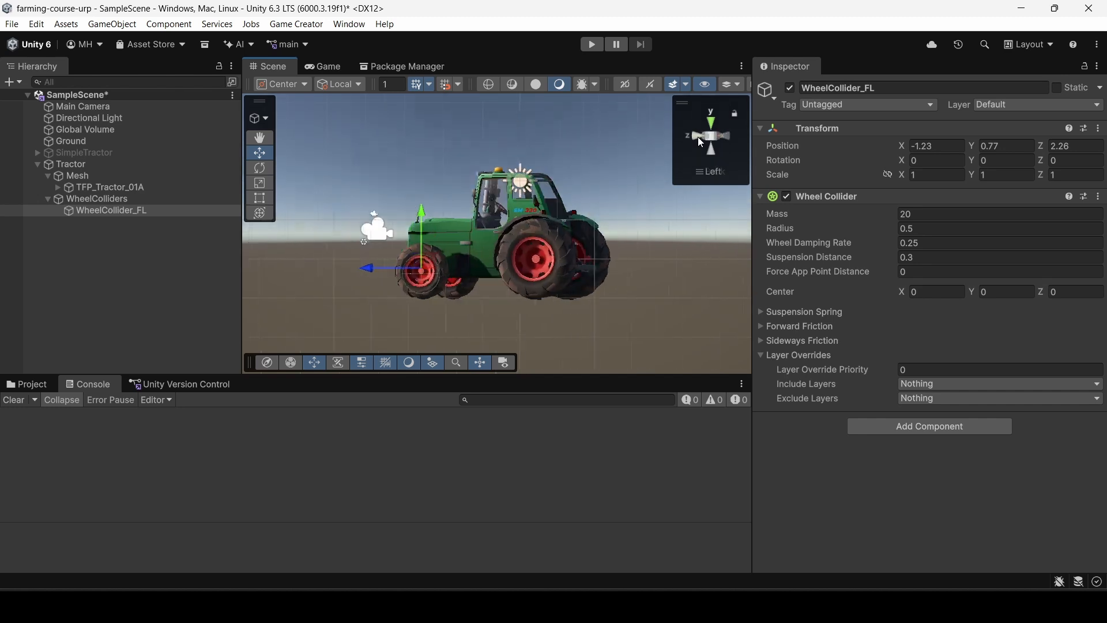
drag(424, 263, 425, 259)
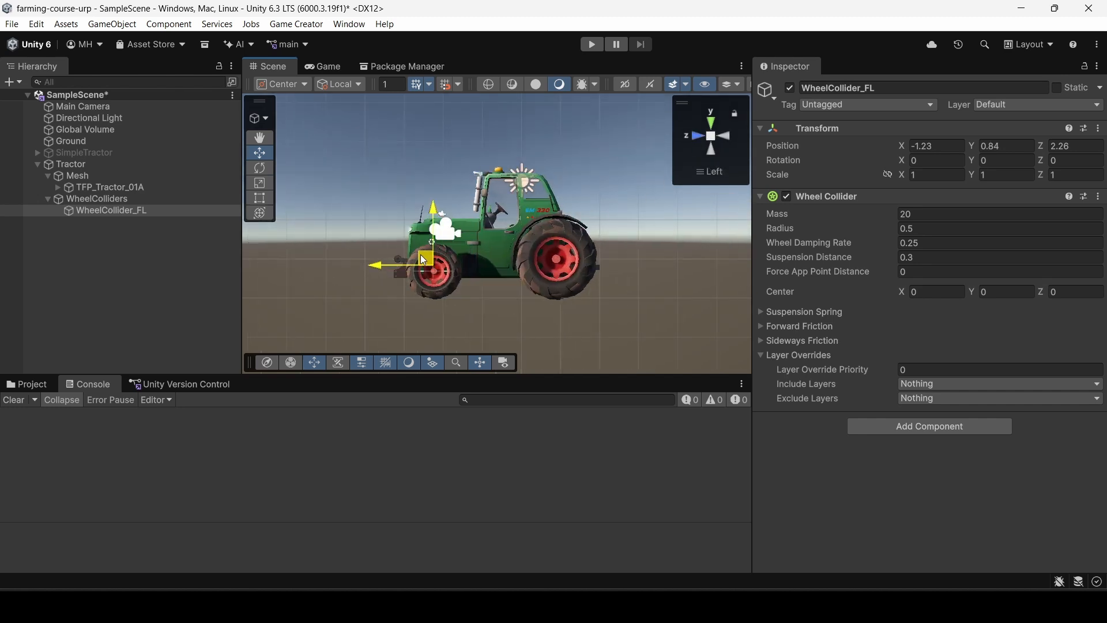
Step: Set the Wheel Collider radius of WheelCollider_FL to 0.7 and shift the object to about Z 2.23 to match the tire
click(914, 233)
double_click(912, 235)
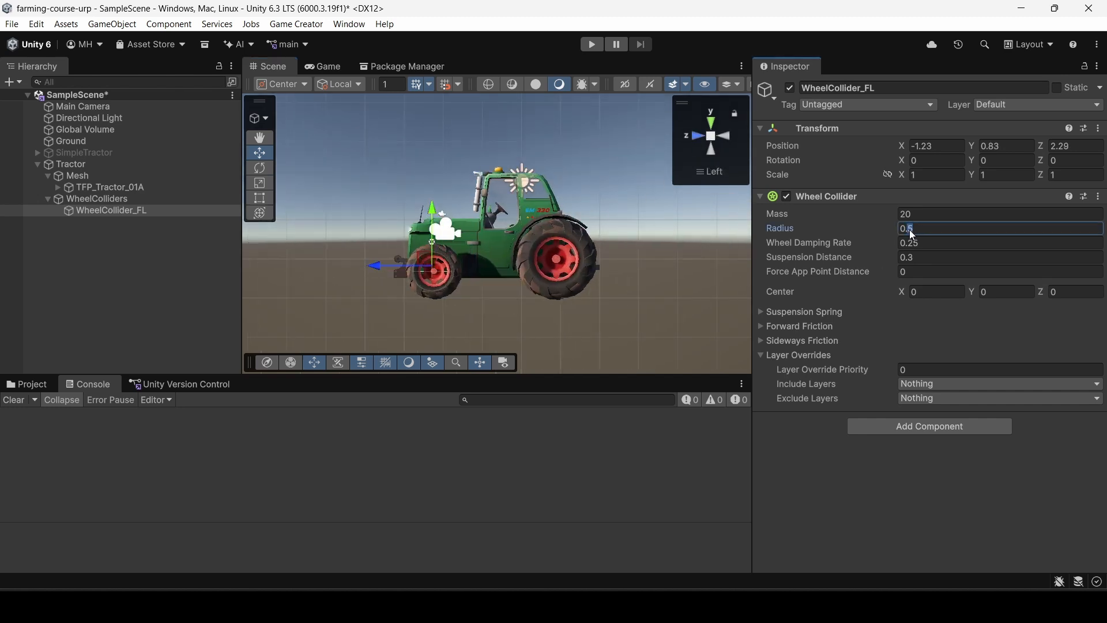
text(7)
key(Tab)
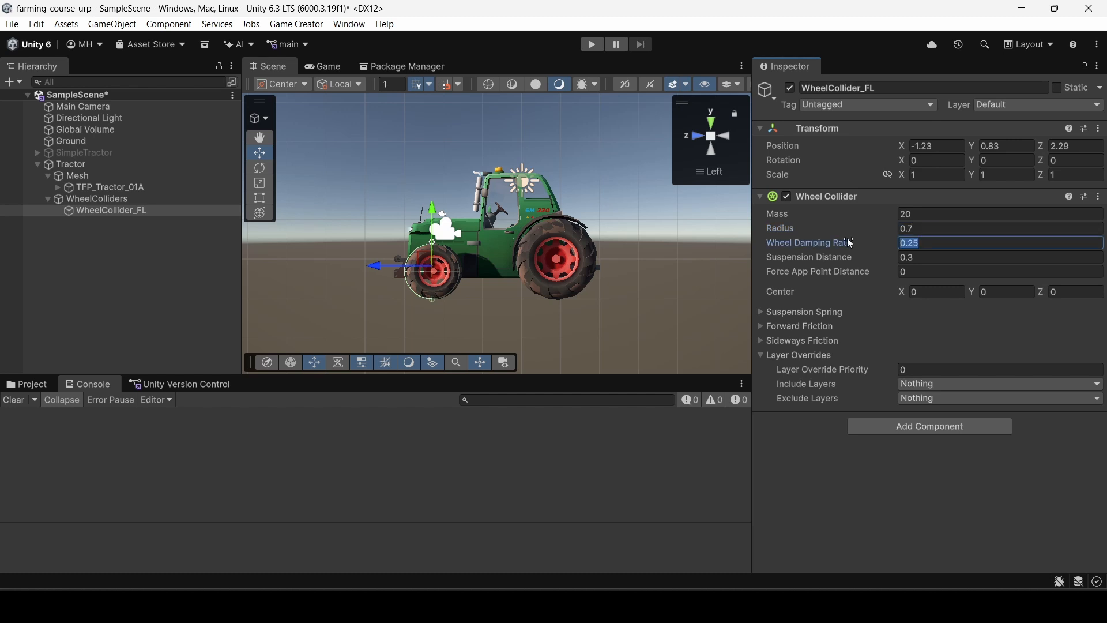
click(97, 278)
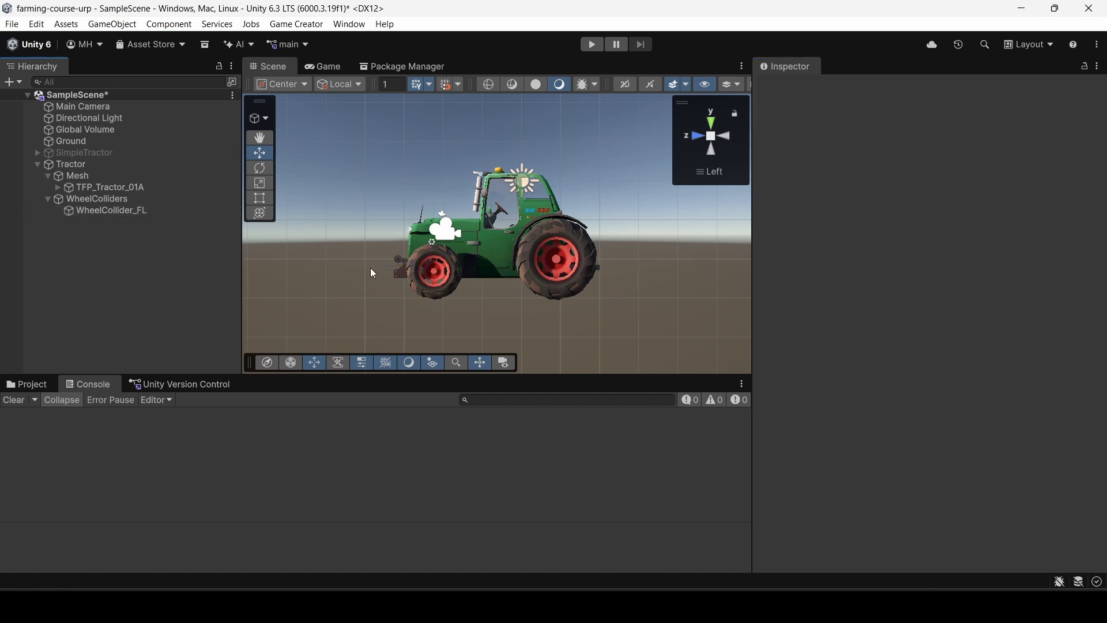
click(155, 211)
drag(367, 266, 379, 267)
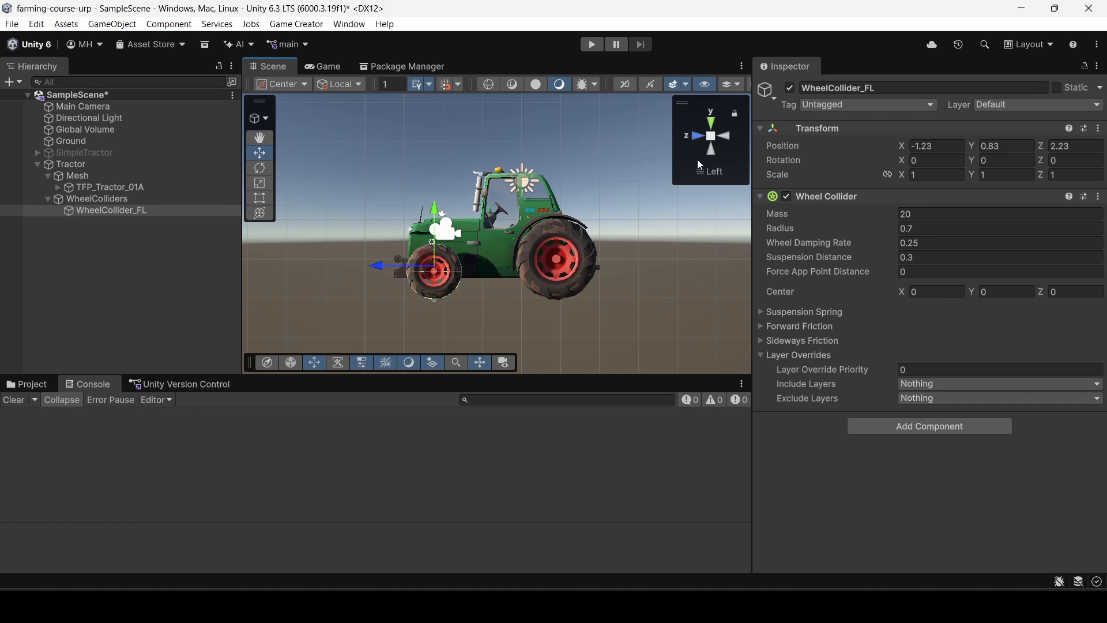
Step: Duplicate WheelCollider_FL and rename the copy WheelCollider_FR
click(699, 138)
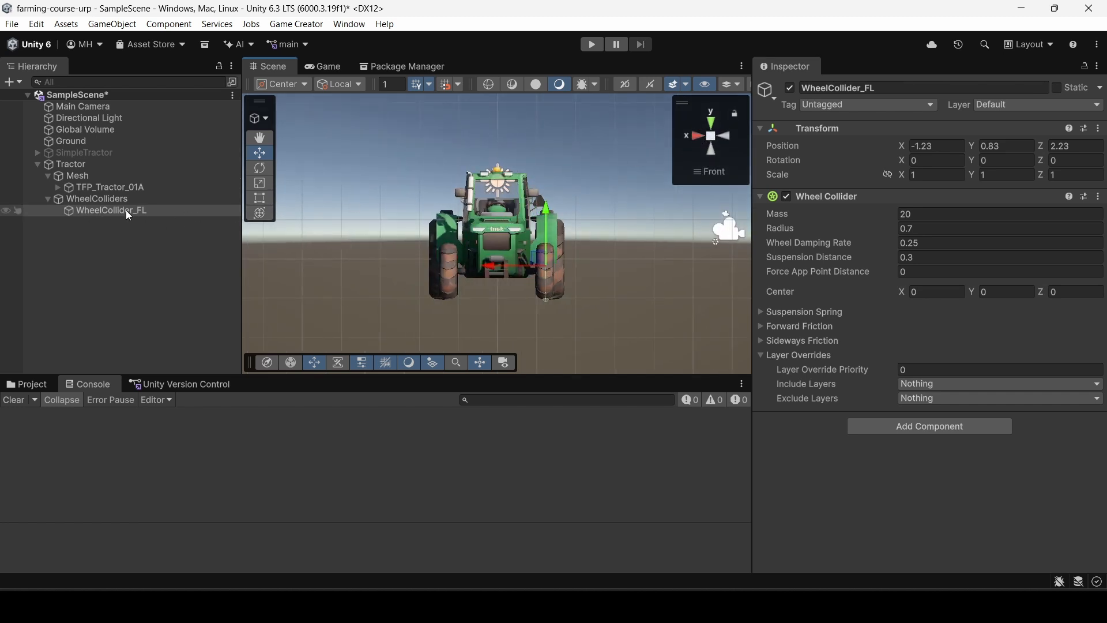
key(ctrl+d)
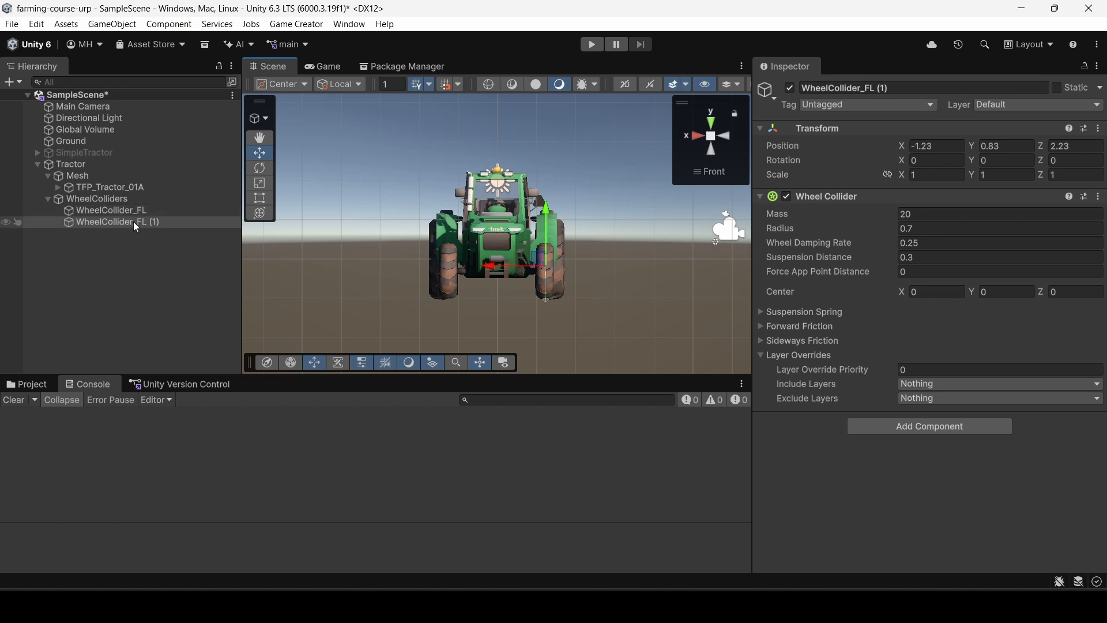
click(134, 221)
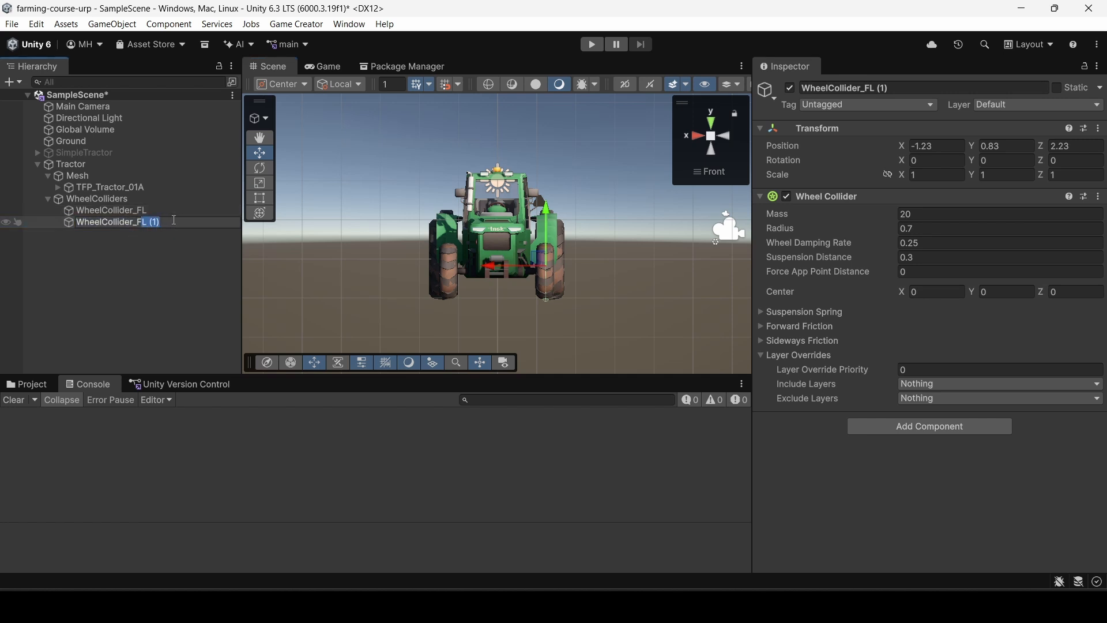
text(R)
key(Return)
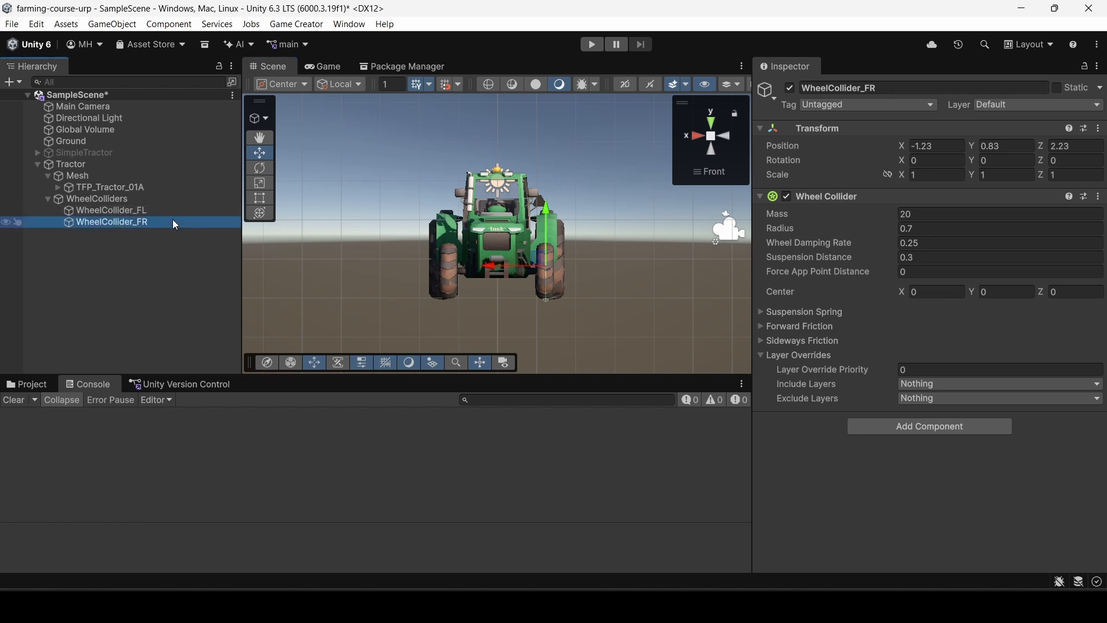
Step: Move WheelCollider_FR across to the front right wheel at about X 1.23 and check its placement from other sides
drag(493, 269, 397, 262)
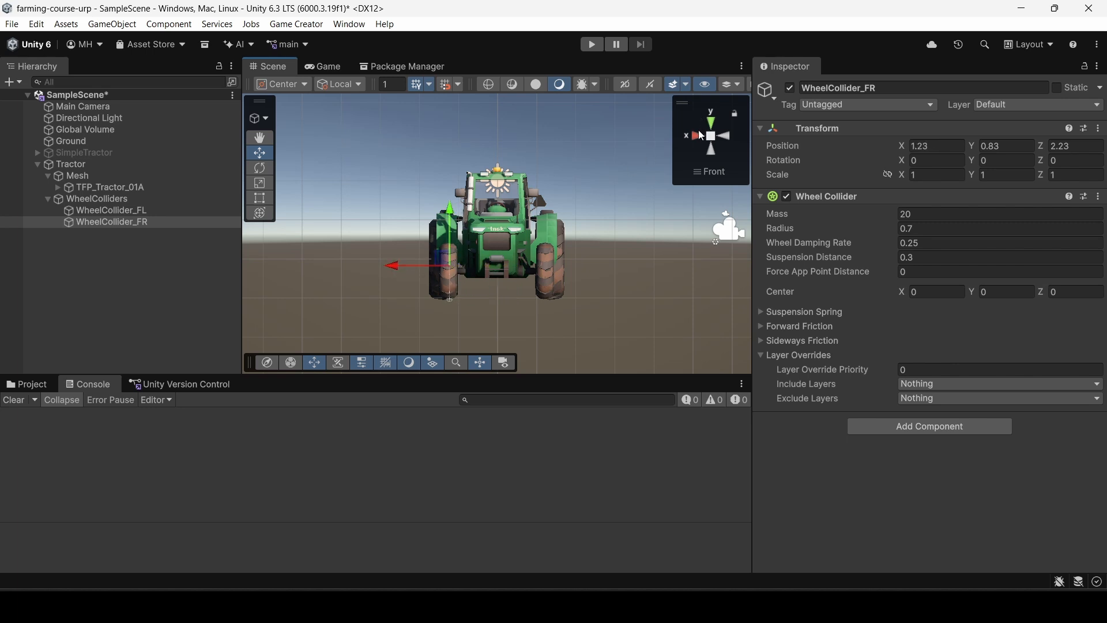
click(701, 134)
click(701, 135)
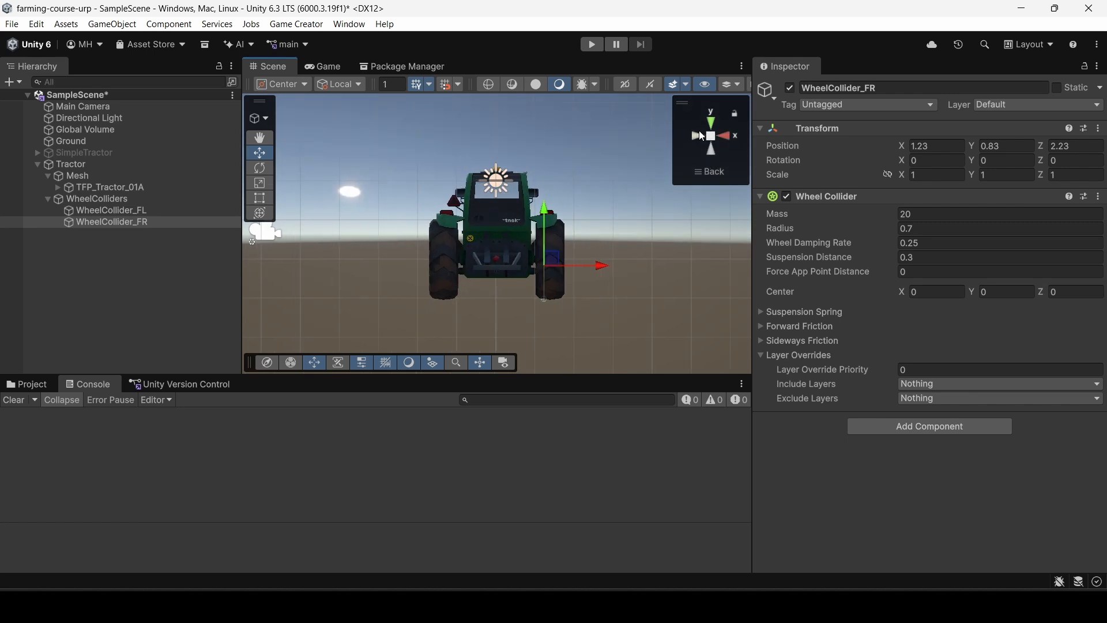
click(699, 135)
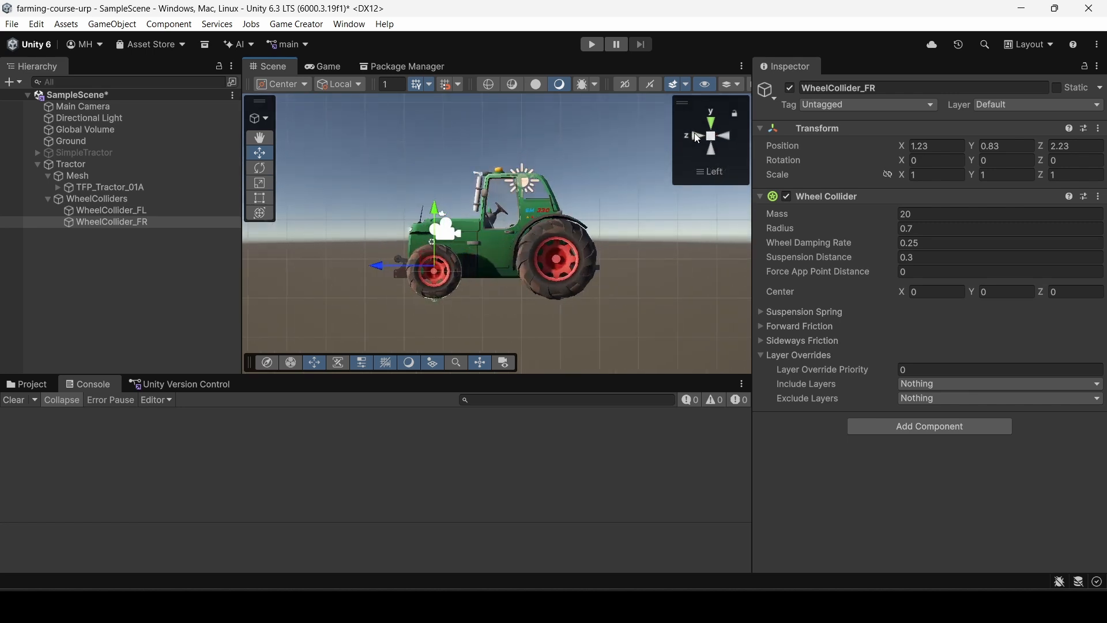
Step: Duplicate WheelCollider_FR and rename the copy WheelCollider_RR
click(108, 222)
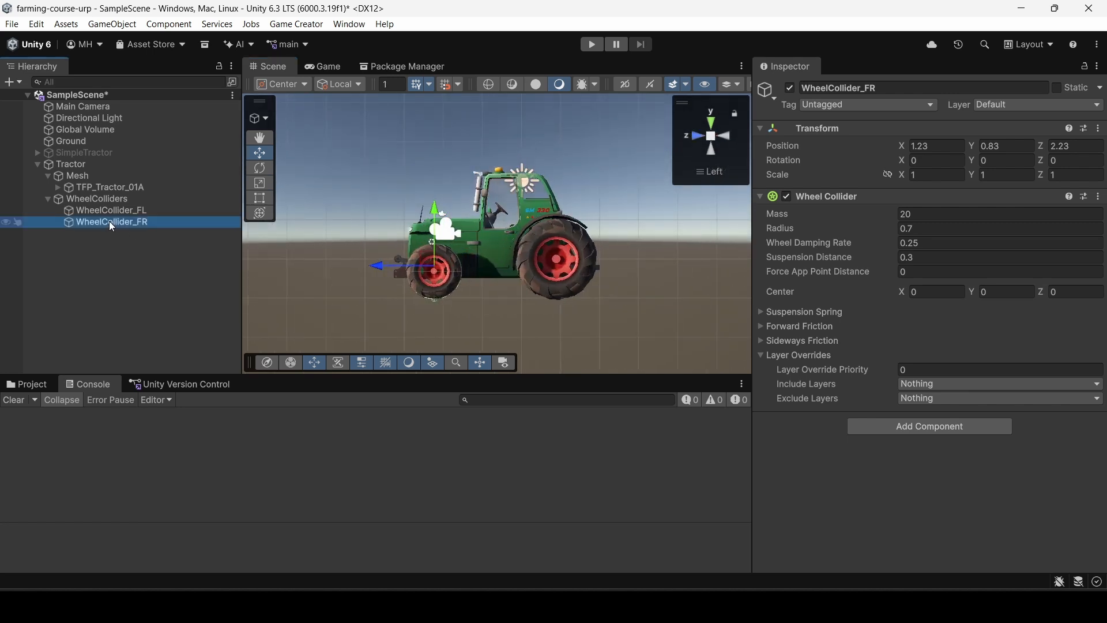
click(698, 134)
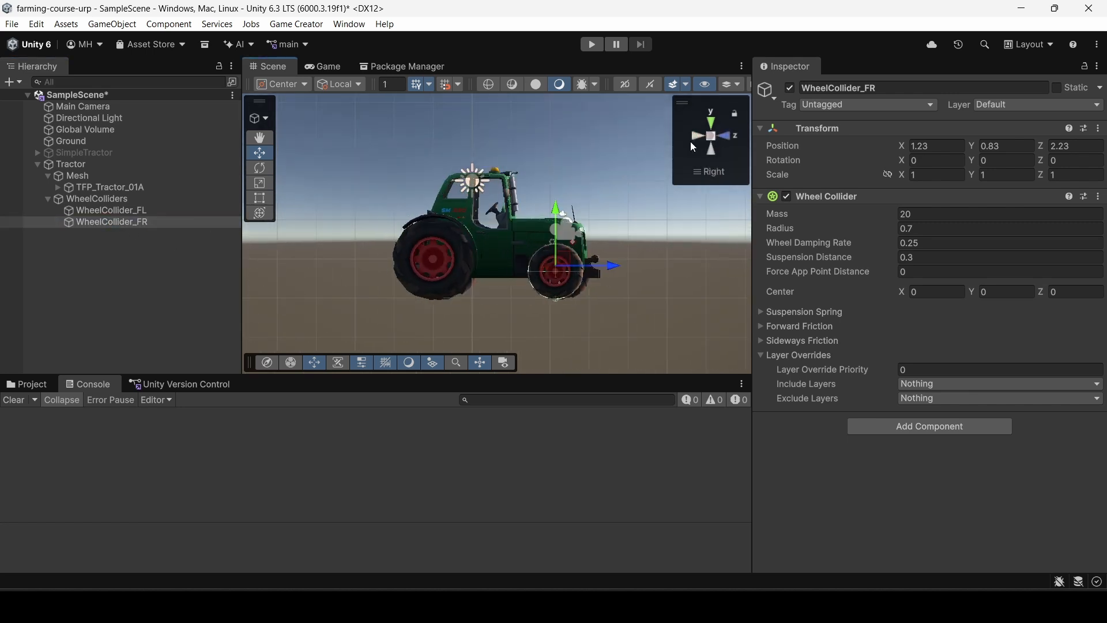
click(134, 219)
key(ctrl+d)
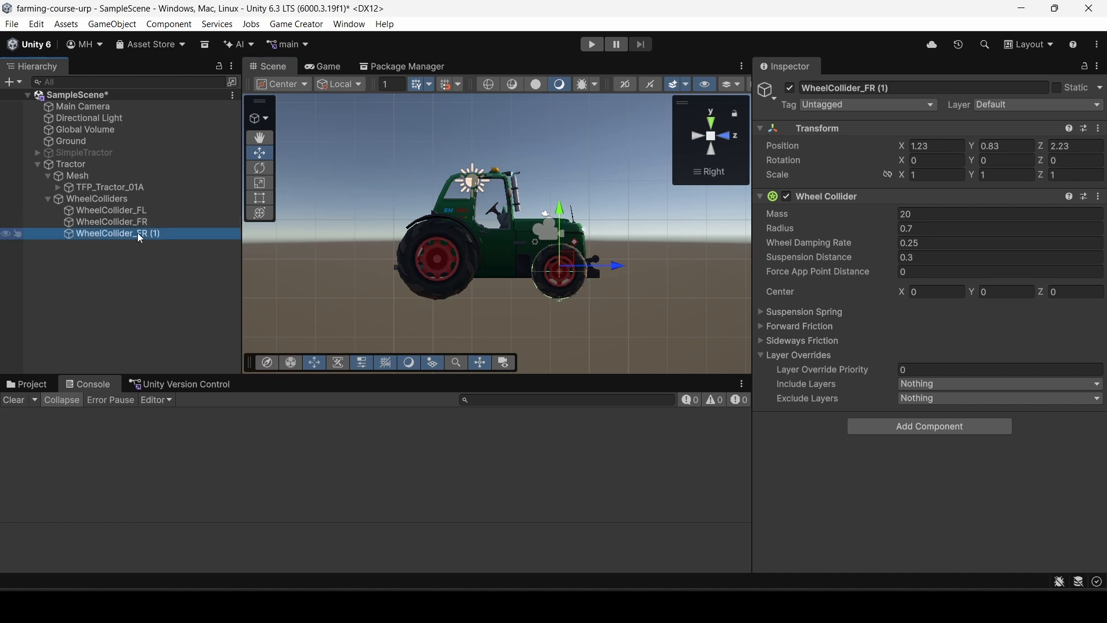
click(138, 233)
text(RR)
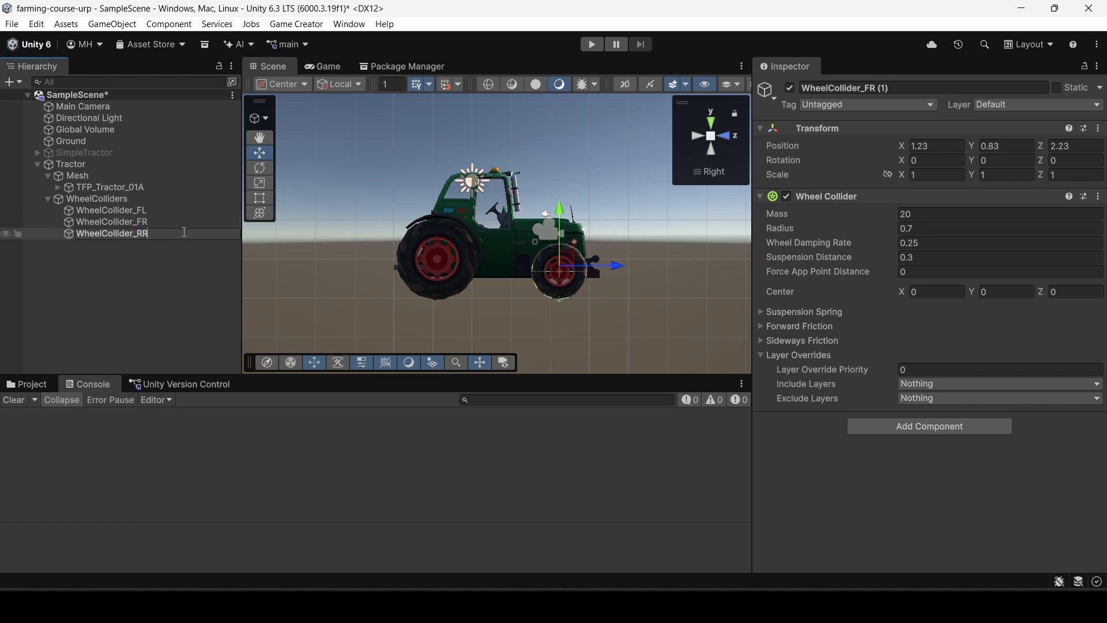
key(Return)
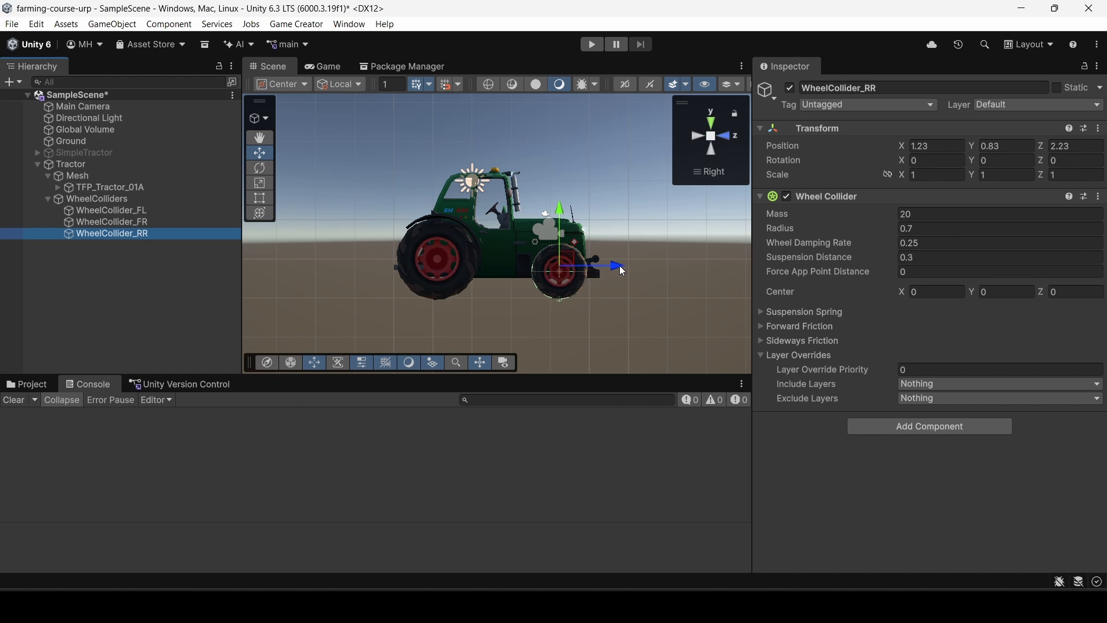
Step: Move WheelCollider_RR onto the rear right wheel at about Y 1.14, Z -0.9, and set its Wheel Collider radius to 1
drag(619, 265, 499, 265)
drag(439, 220, 442, 205)
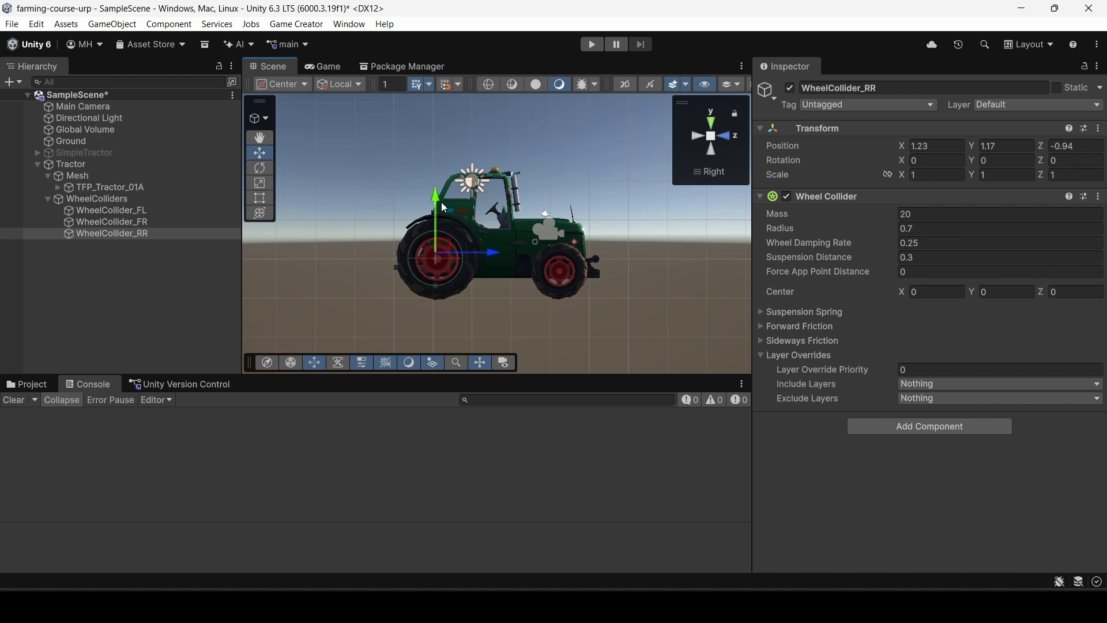
click(928, 228)
text(1)
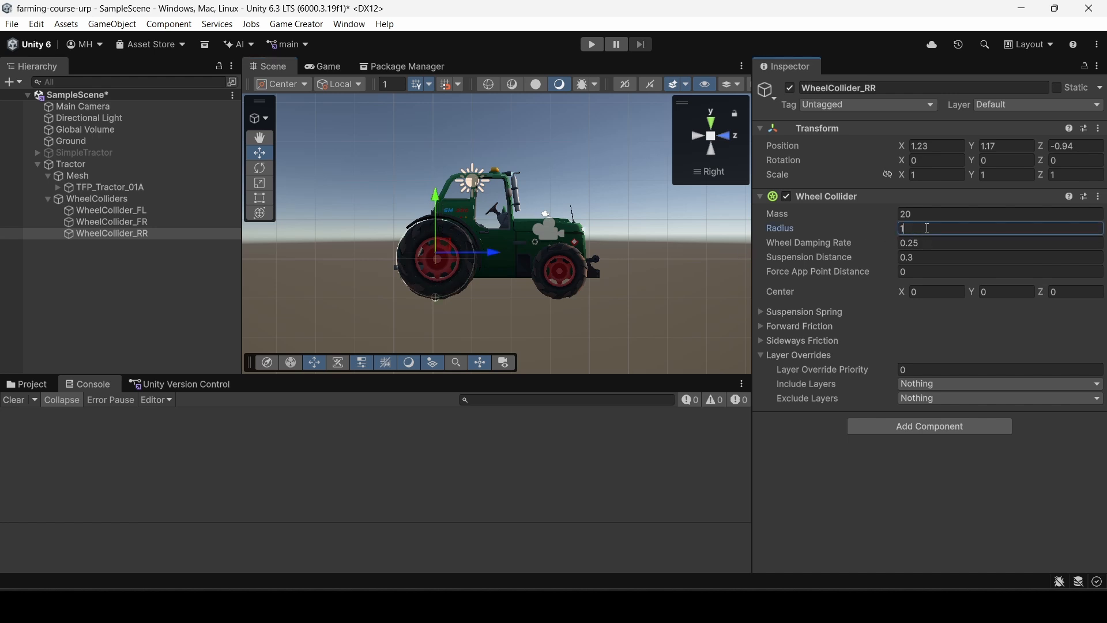
key(Tab)
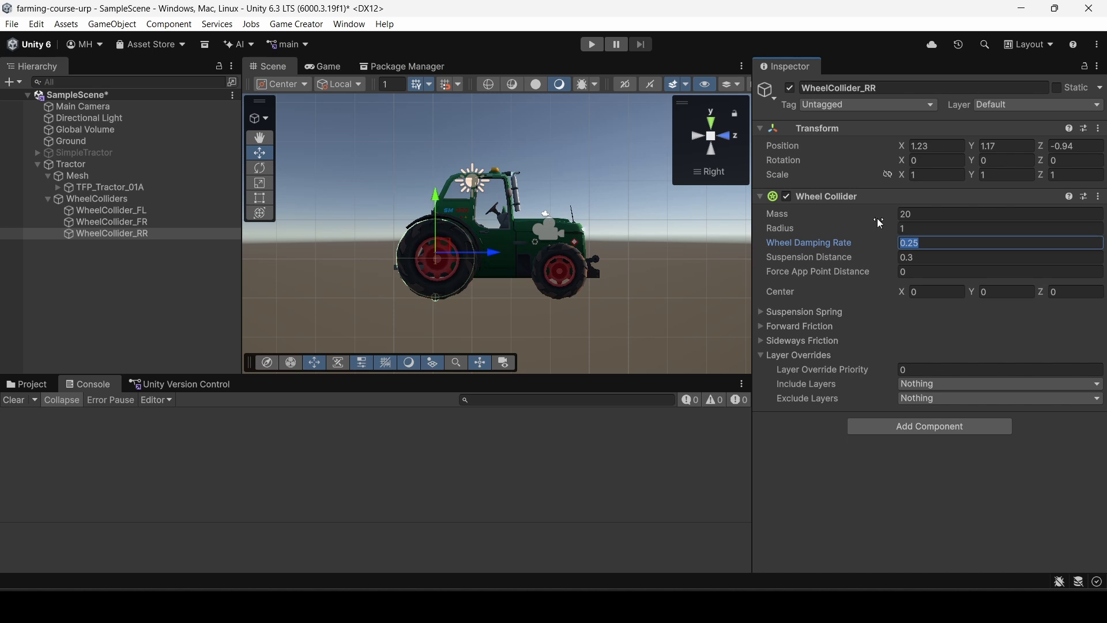
alt+drag(440, 246, 696, 174)
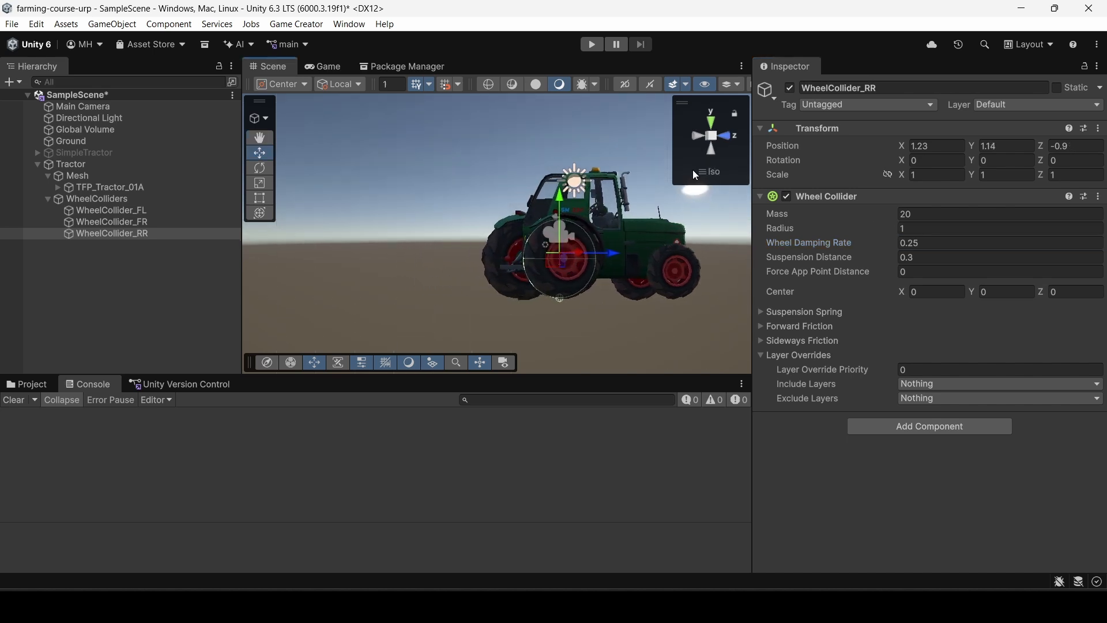
Step: Shift WheelCollider_RR sideways to the middle of the rear right tire at about X 1.41 and check its fit from both sides
click(691, 135)
drag(632, 254, 637, 254)
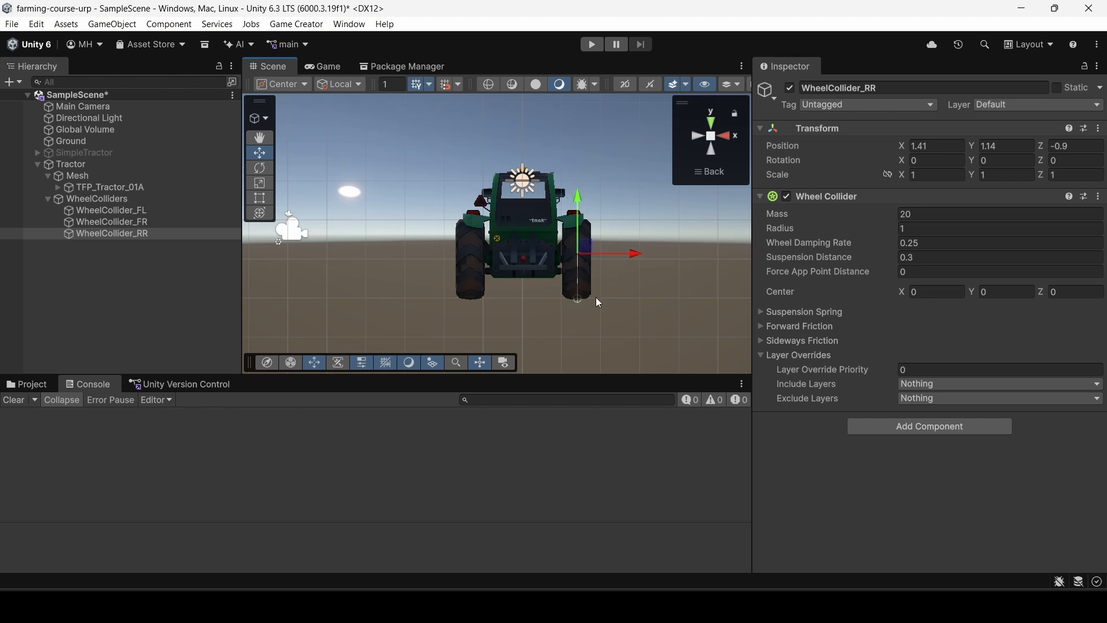
click(699, 136)
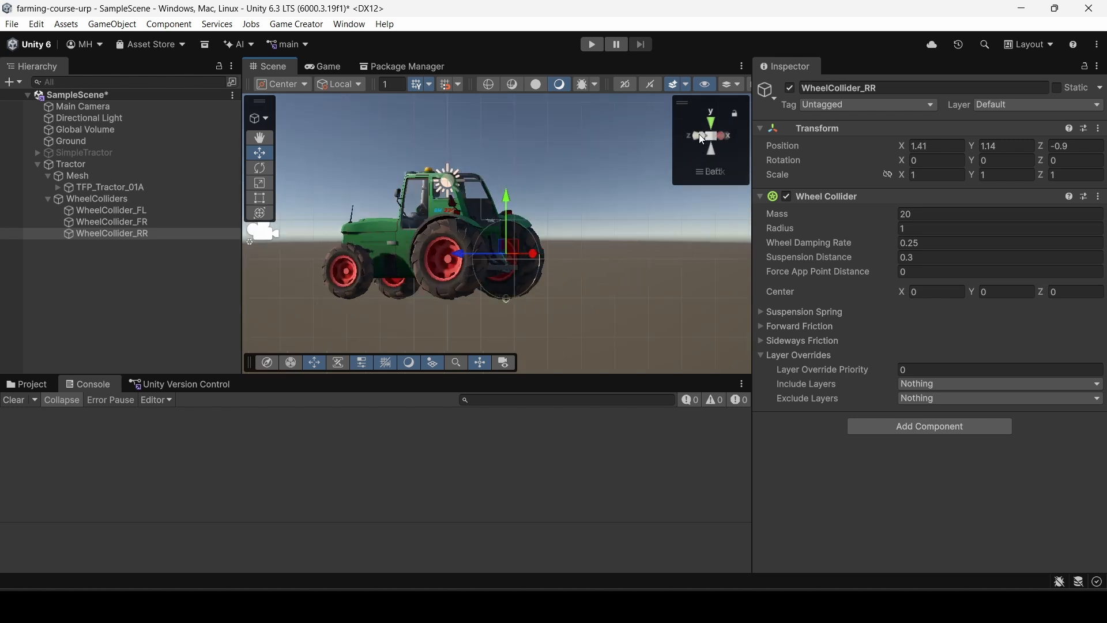
scroll(476, 231, up, 6)
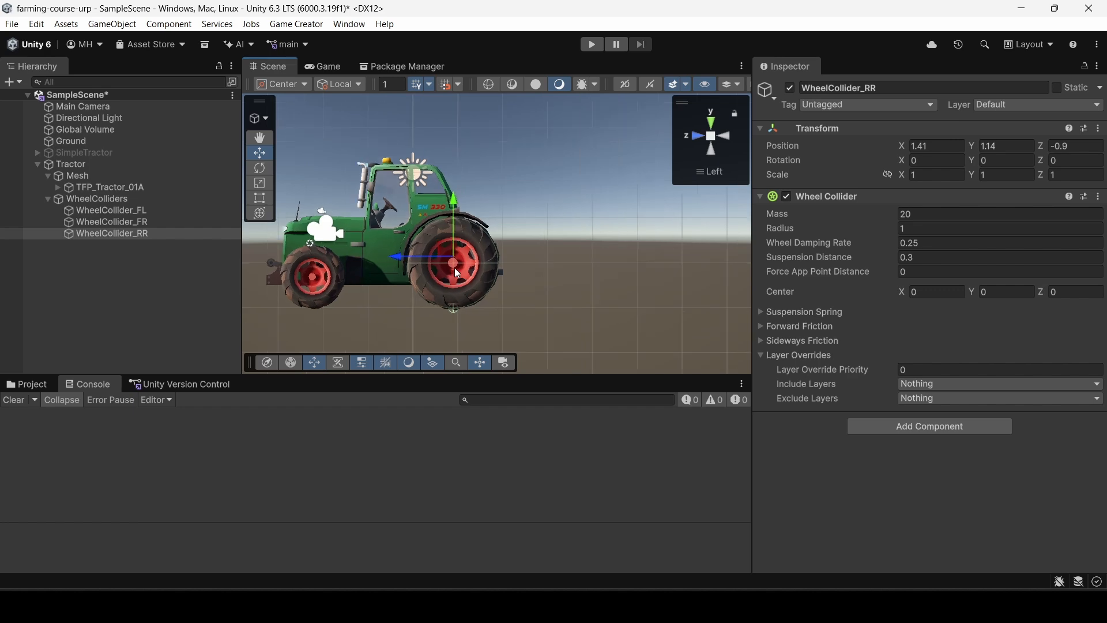
click(692, 138)
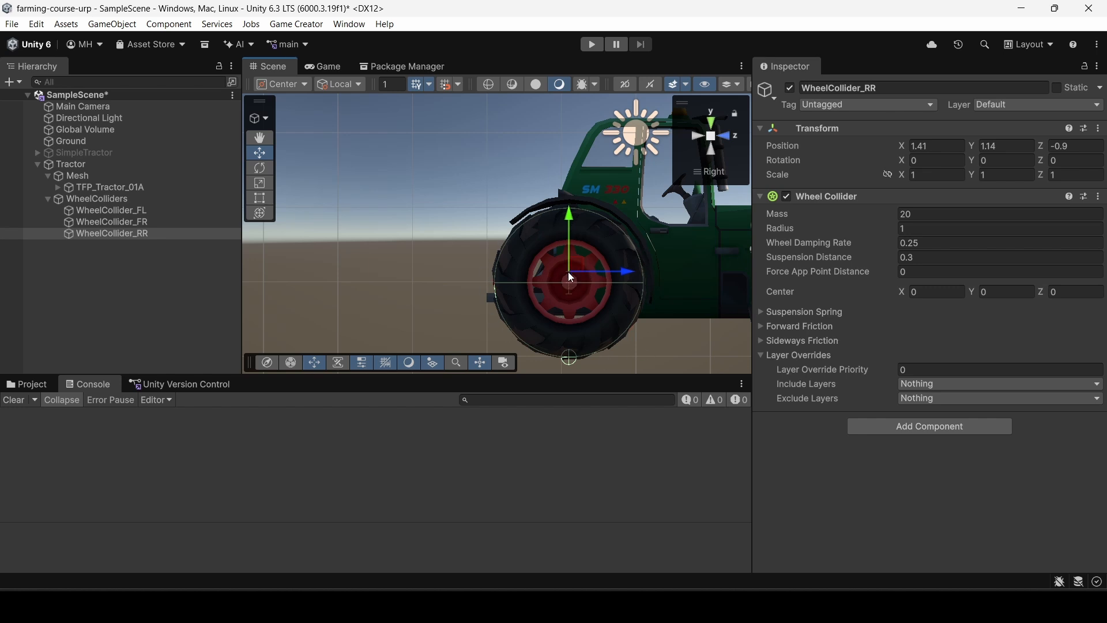
Step: Try raising WheelCollider_RR's Suspension Spring Target Position to 1, then return it to 0.5
click(765, 313)
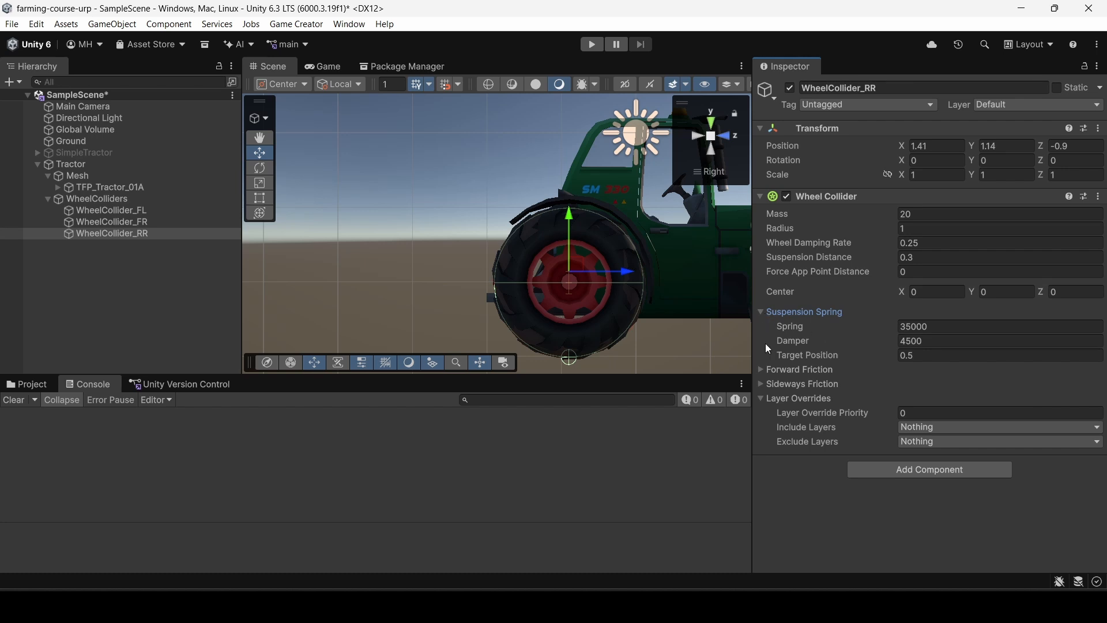
click(889, 358)
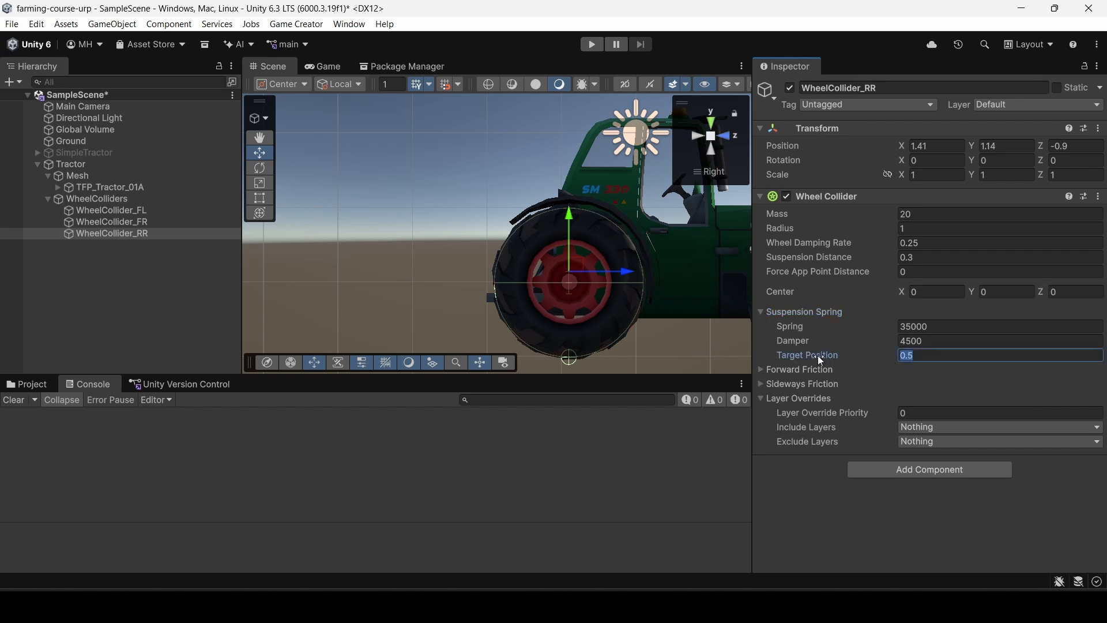
text(0.48)
drag(823, 359, 880, 356)
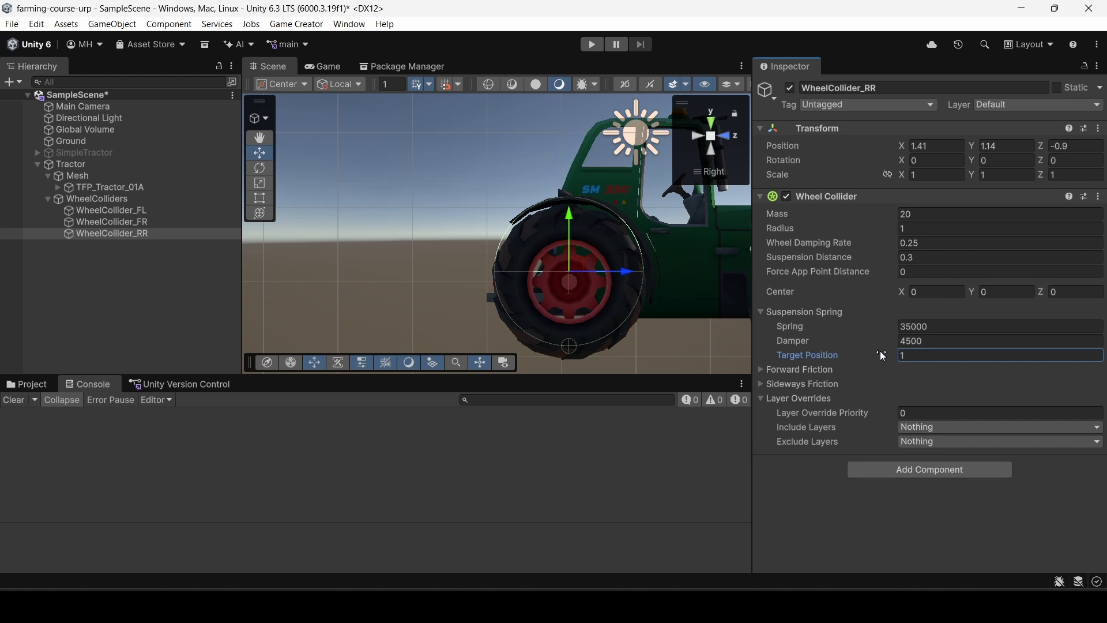
text(0.5)
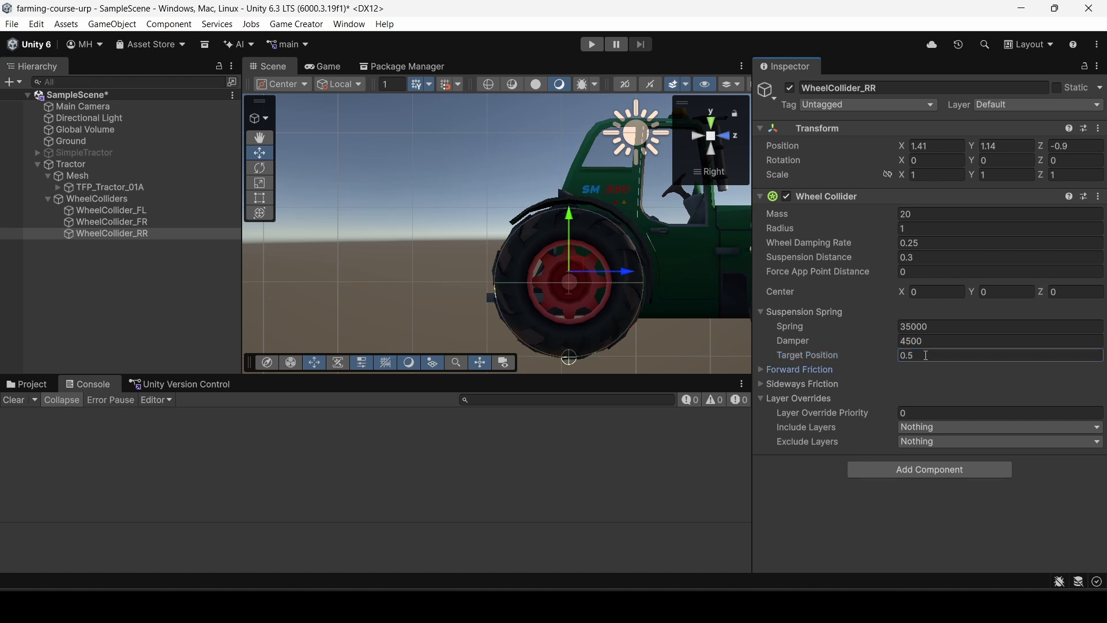
key(Return)
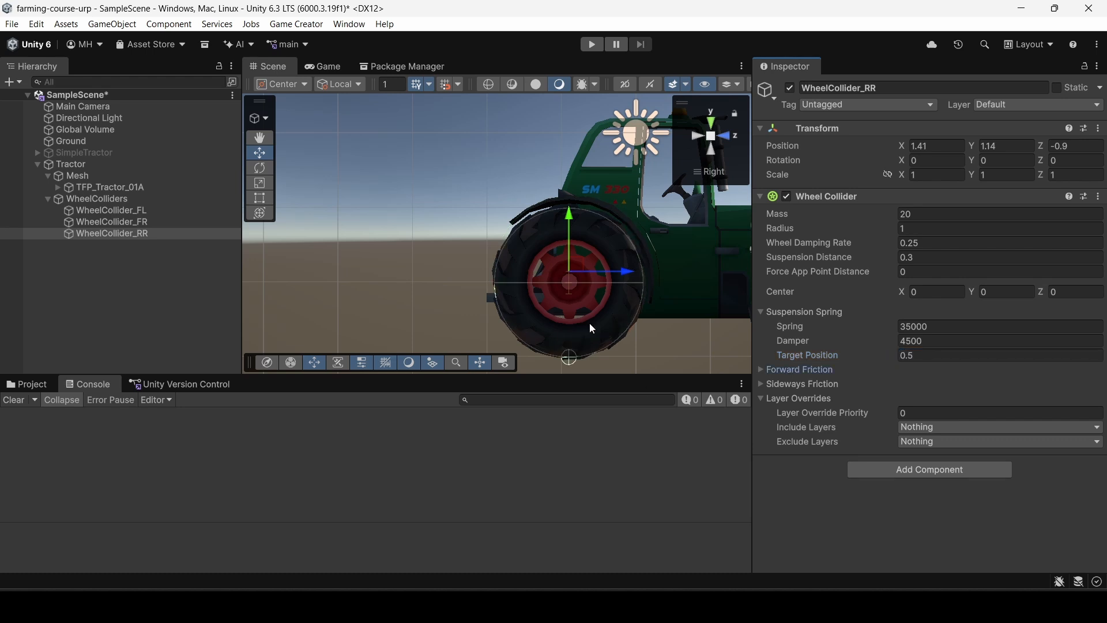
Step: Duplicate WheelCollider_RR and rename the copy WheelCollider_RL
click(694, 137)
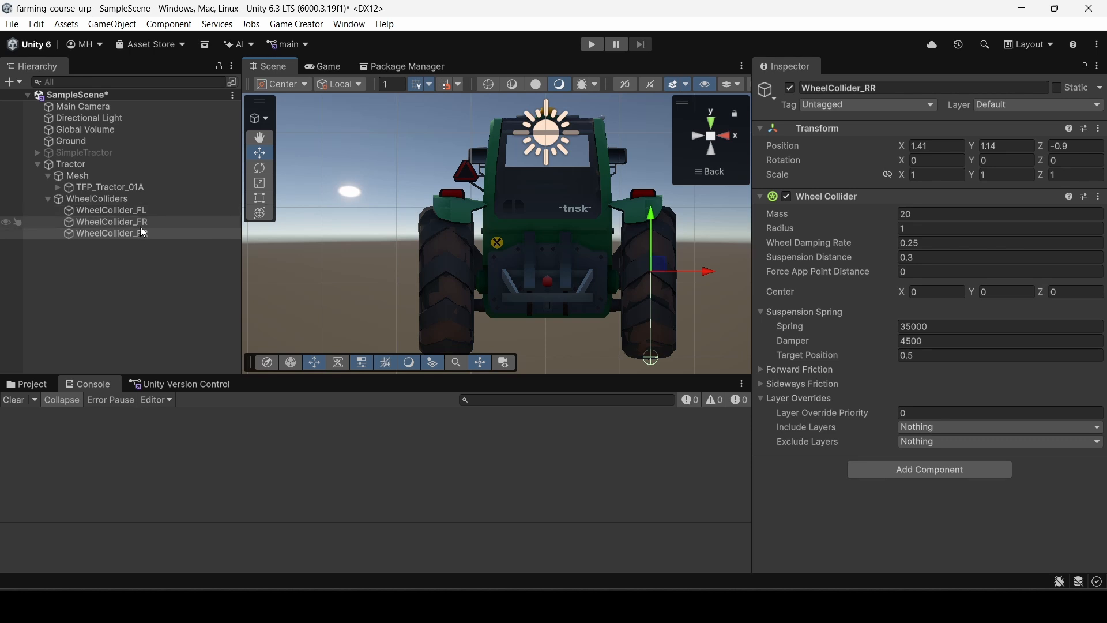
click(134, 233)
key(ctrl+d)
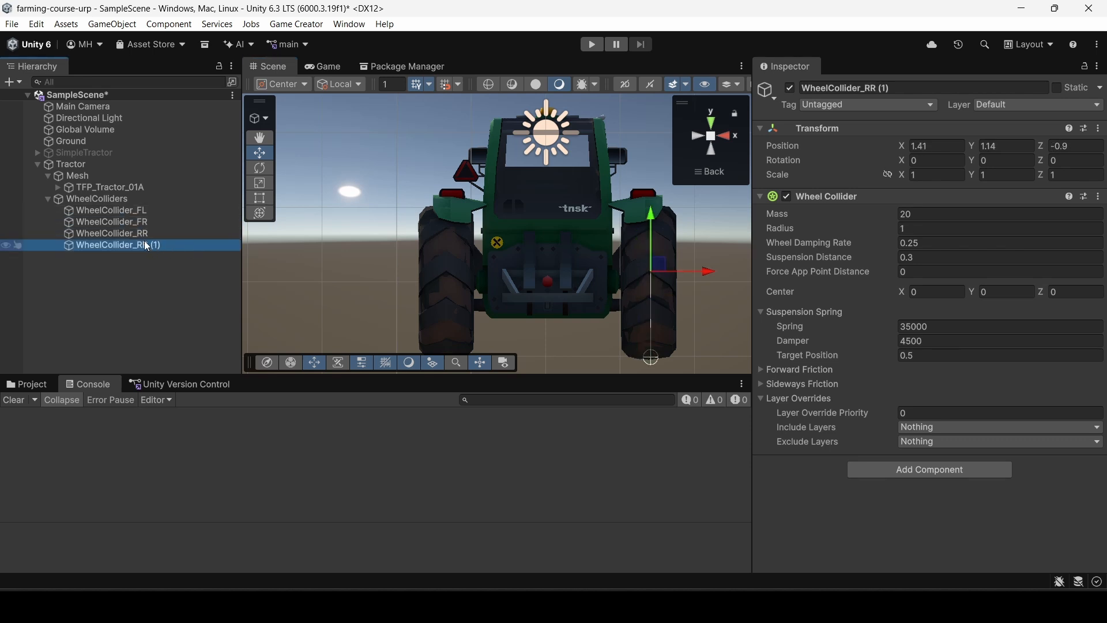
key(F2)
drag(143, 243, 172, 242)
text(L)
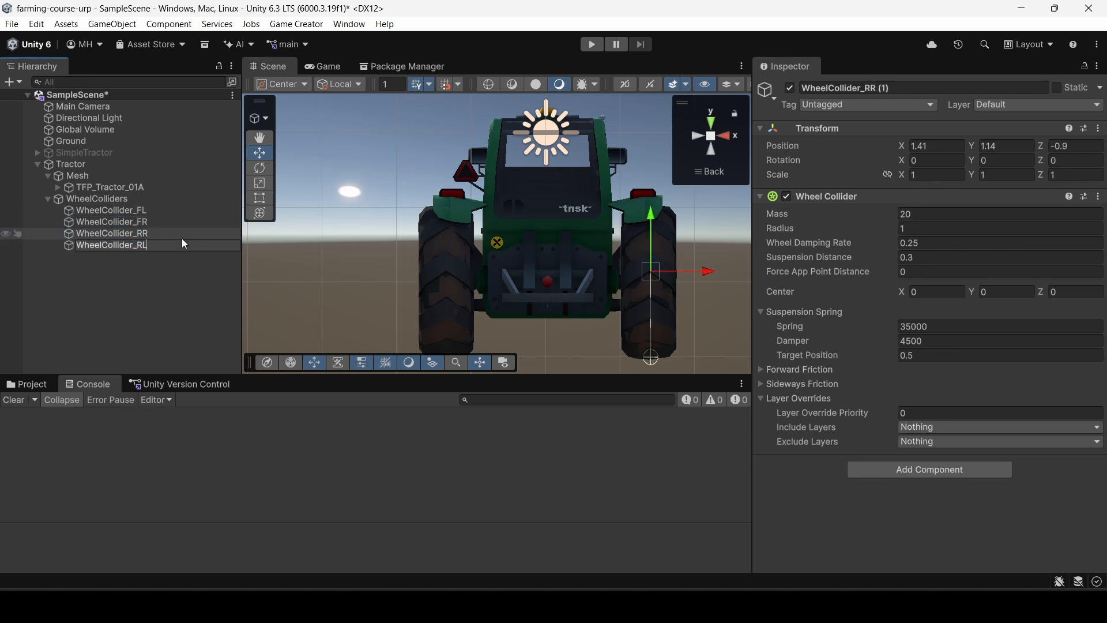
key(Return)
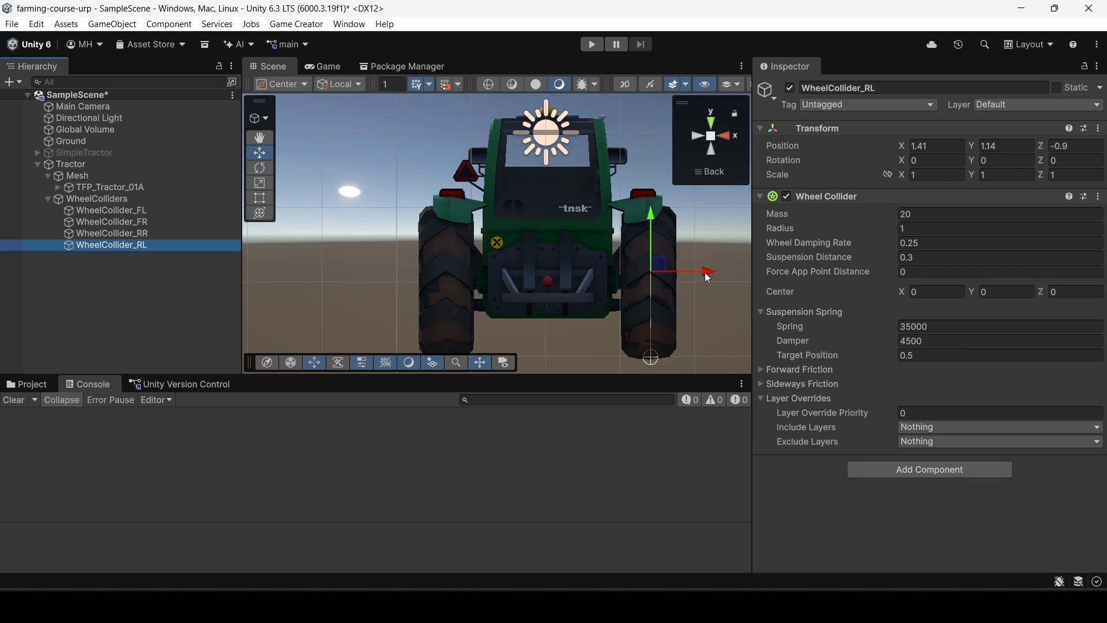
Step: Move WheelCollider_RL across to the rear left wheel at about X -1.338 and look over the tractor in perspective
drag(709, 278, 503, 277)
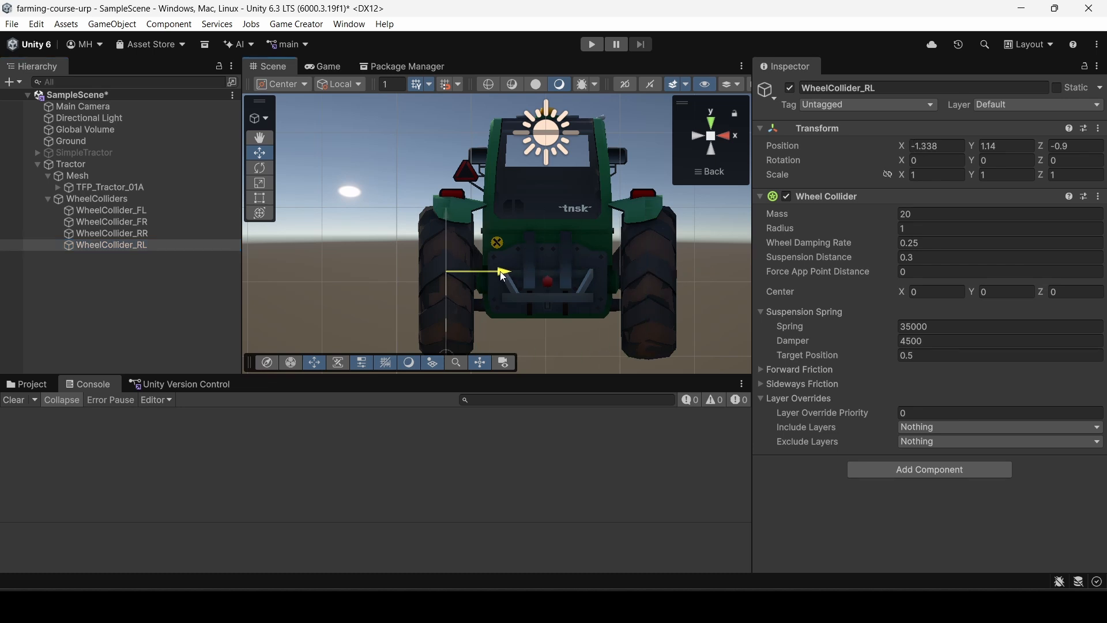
click(699, 135)
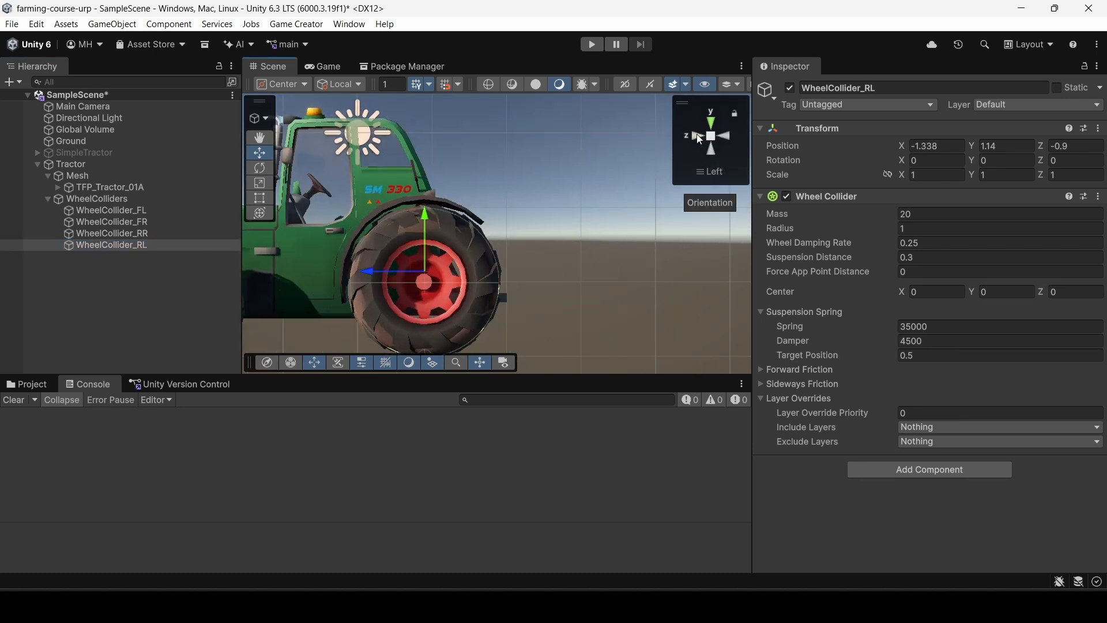
click(714, 171)
key(a)
right_drag(498, 193, 6, 253)
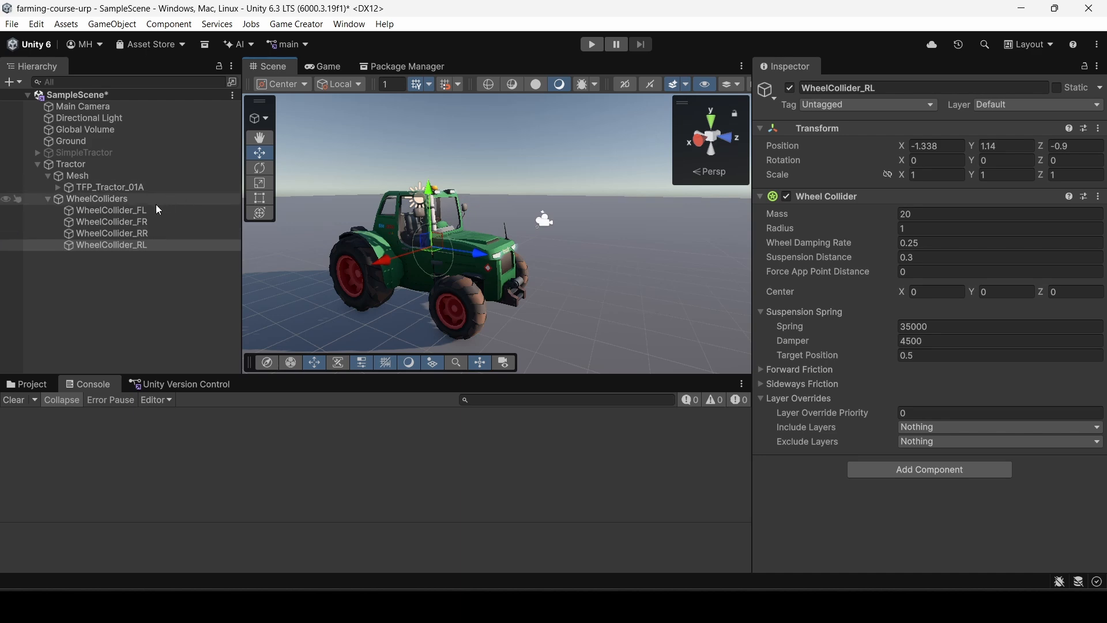
Step: Save the scene and align the Main Camera with the current perspective view of the tractor
click(58, 163)
key(ctrl+s)
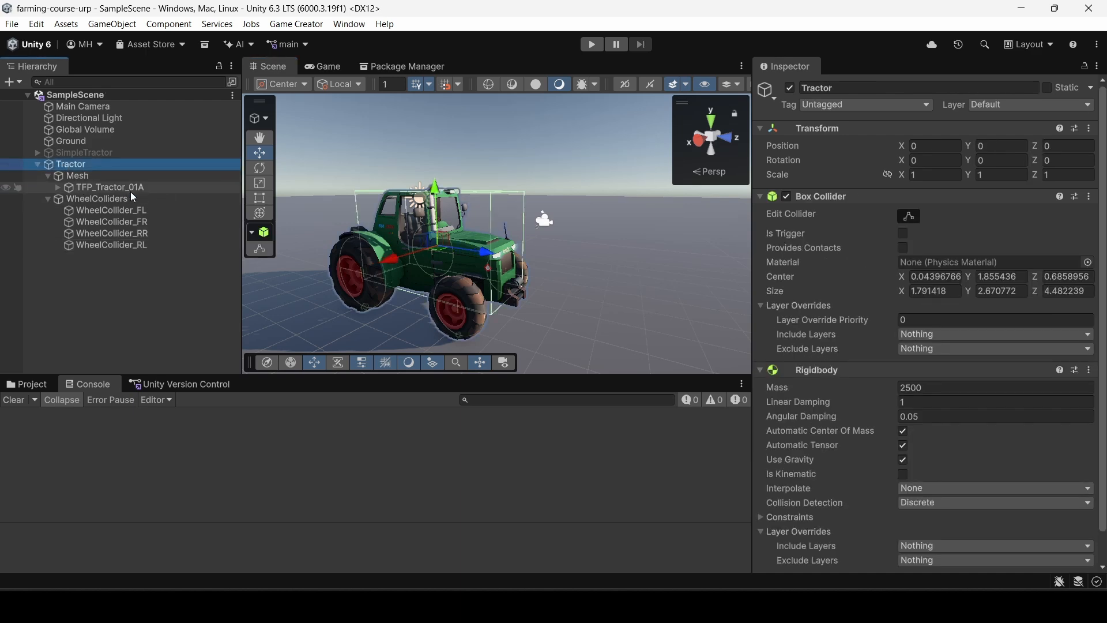
right_click(78, 107)
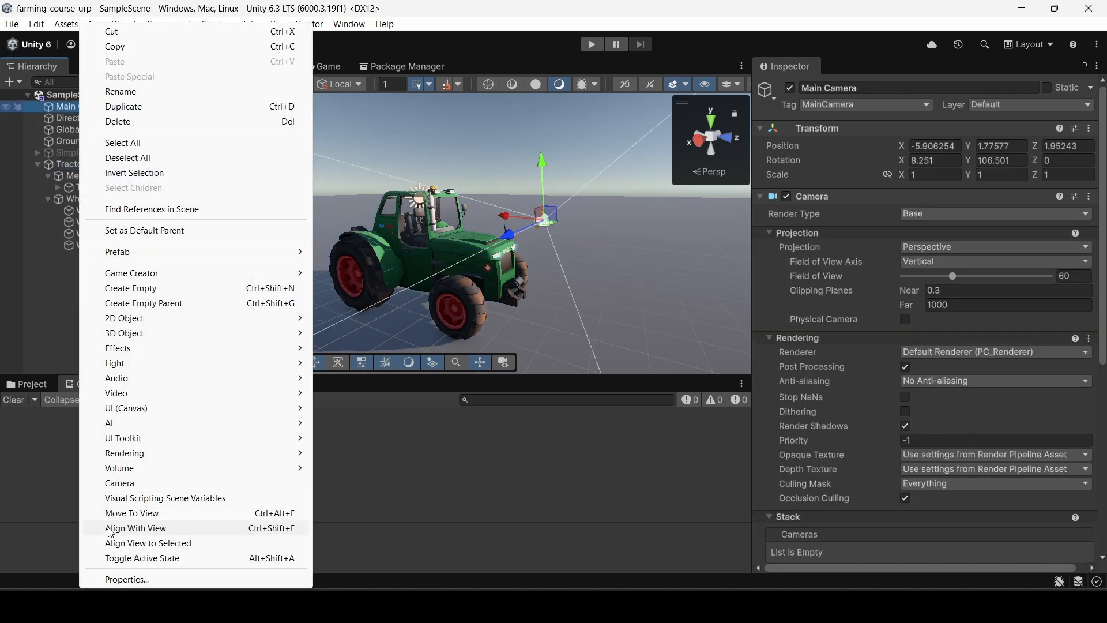
click(112, 529)
Step: Run the scene and dock the Game view beside the Scene view with the tractor visible in both
click(592, 44)
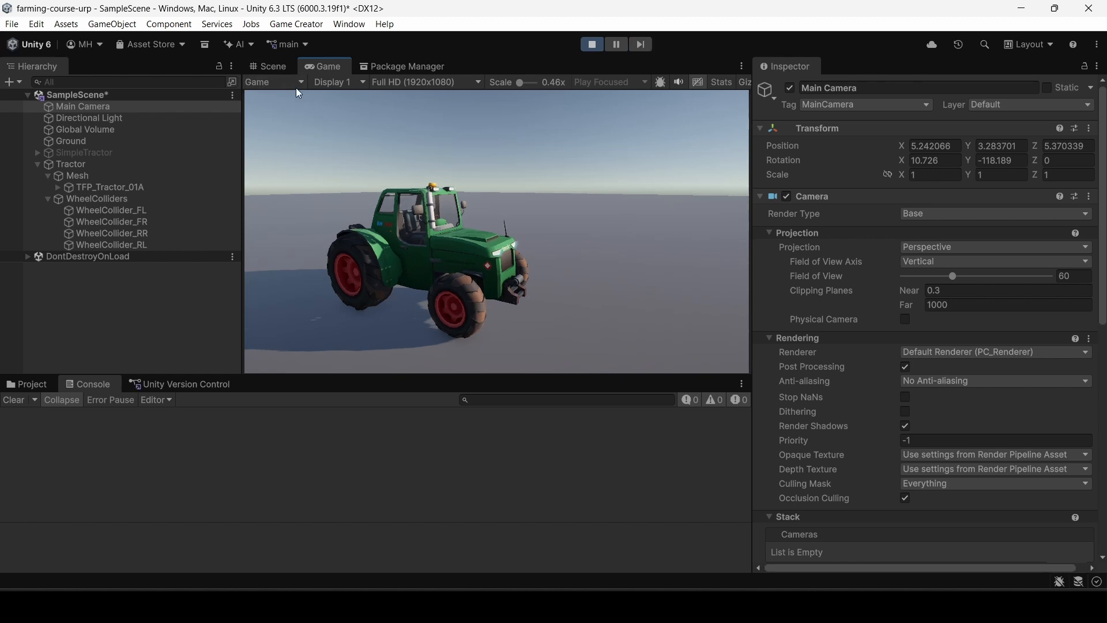
drag(320, 66, 649, 213)
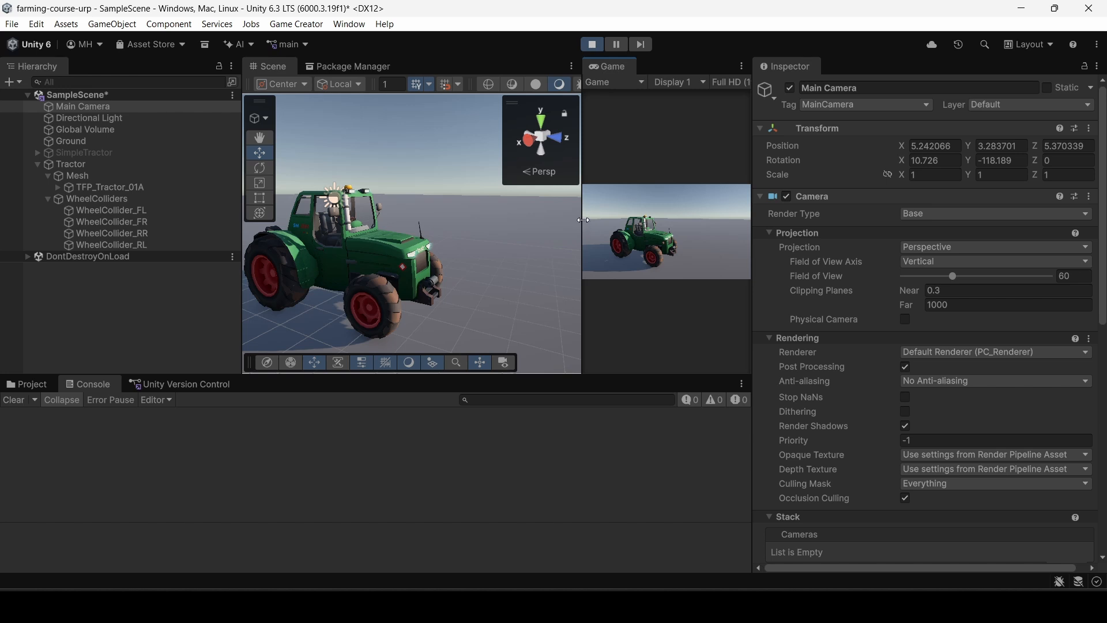
drag(584, 220, 479, 217)
right_drag(391, 239, 508, 258)
key(w)
key(a)
key(s)
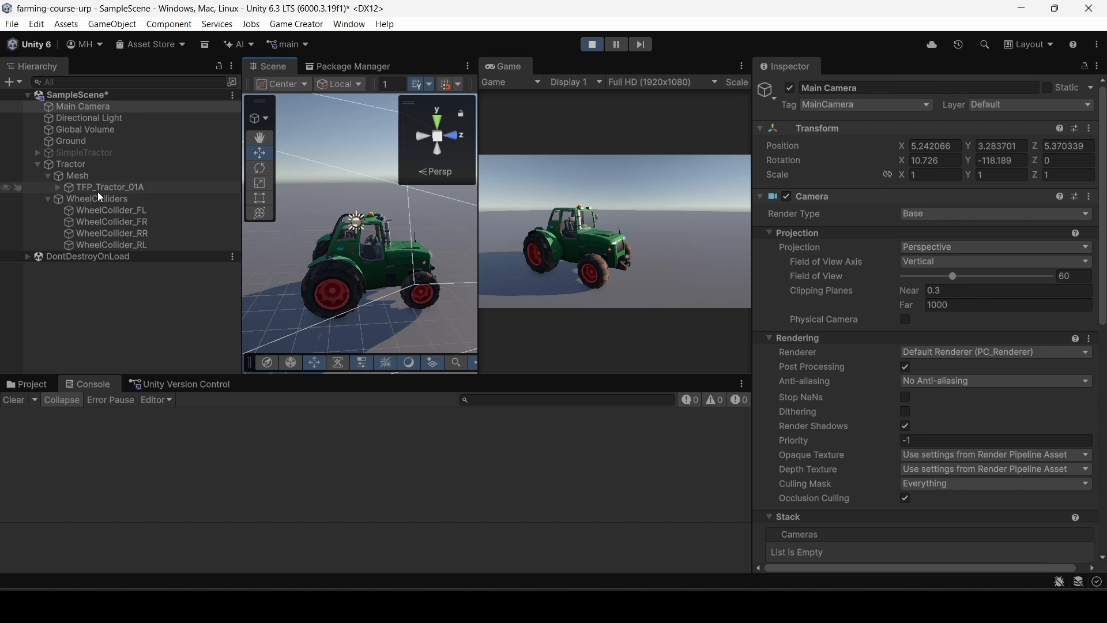
Step: Set the Tractor's Rigidbody Linear Damping to 0 during play and move the tractor around to test its physics
click(75, 165)
drag(374, 199, 372, 137)
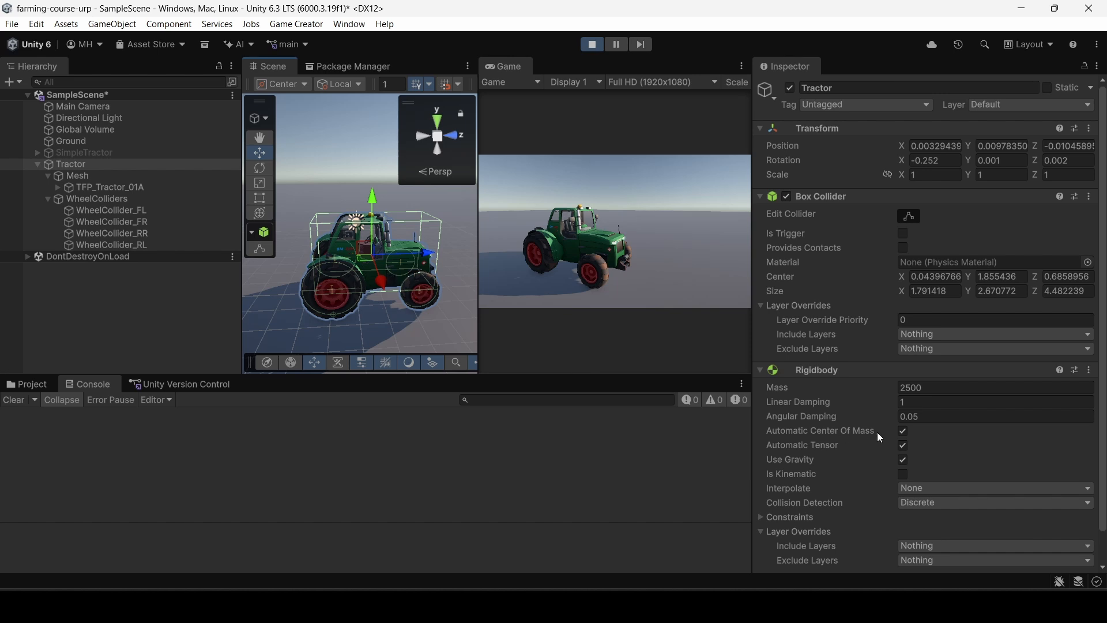
click(911, 403)
text(0)
key(Tab)
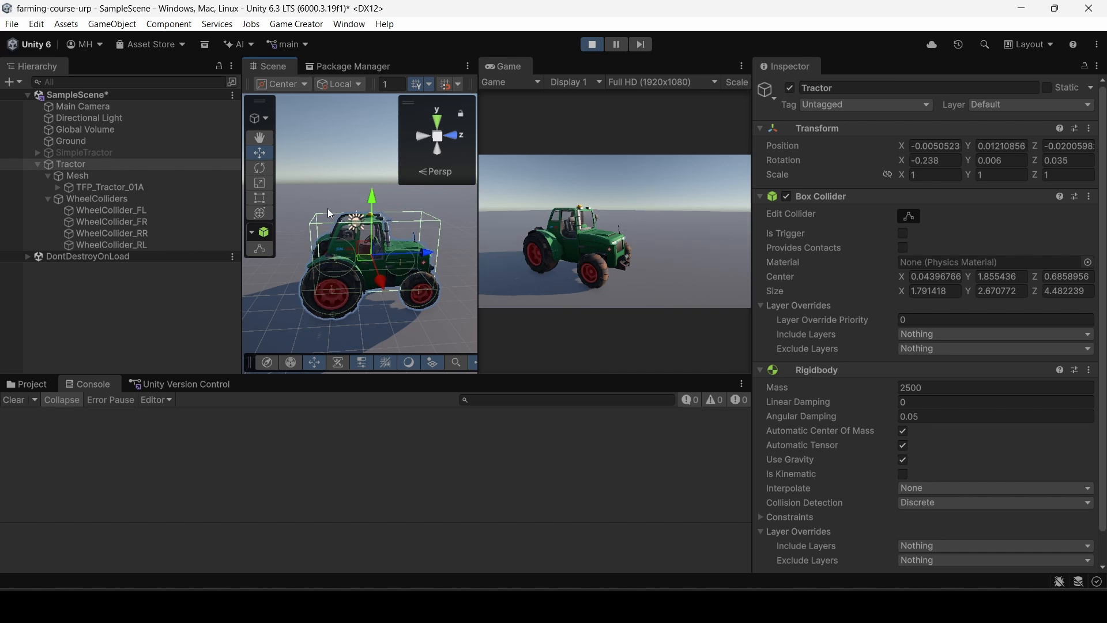
drag(365, 255, 290, 94)
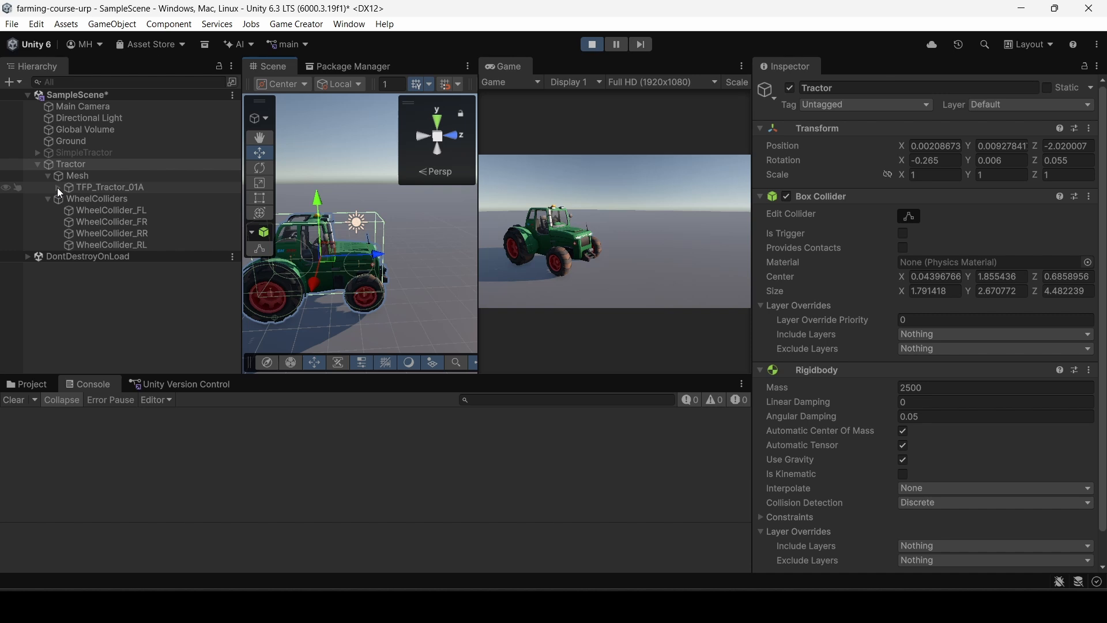
drag(372, 236, 470, 226)
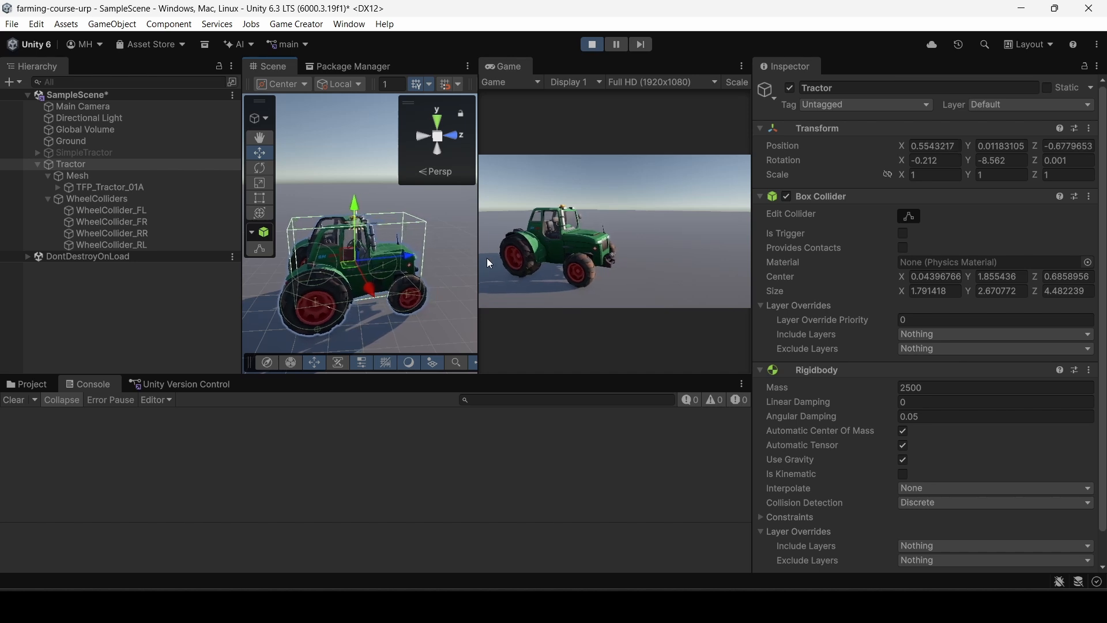
Step: Follow the rolling tractor and examine up close how its wheel meshes and wheel colliders behave
right_drag(399, 275, 410, 248)
key(w)
key(a)
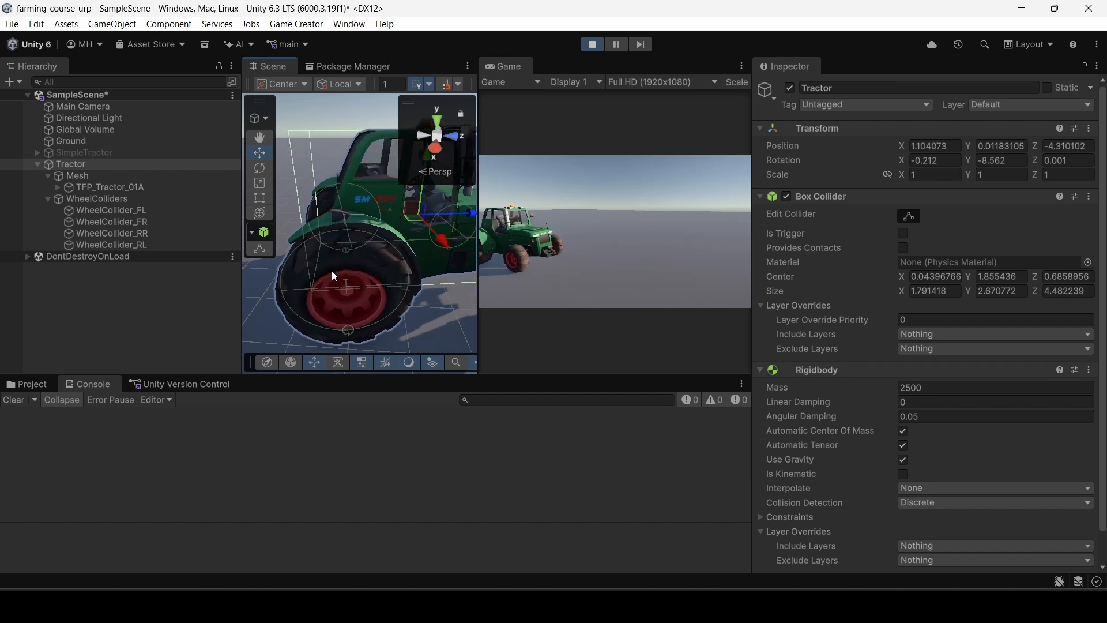
right_drag(372, 273, 279, 244)
key(d)
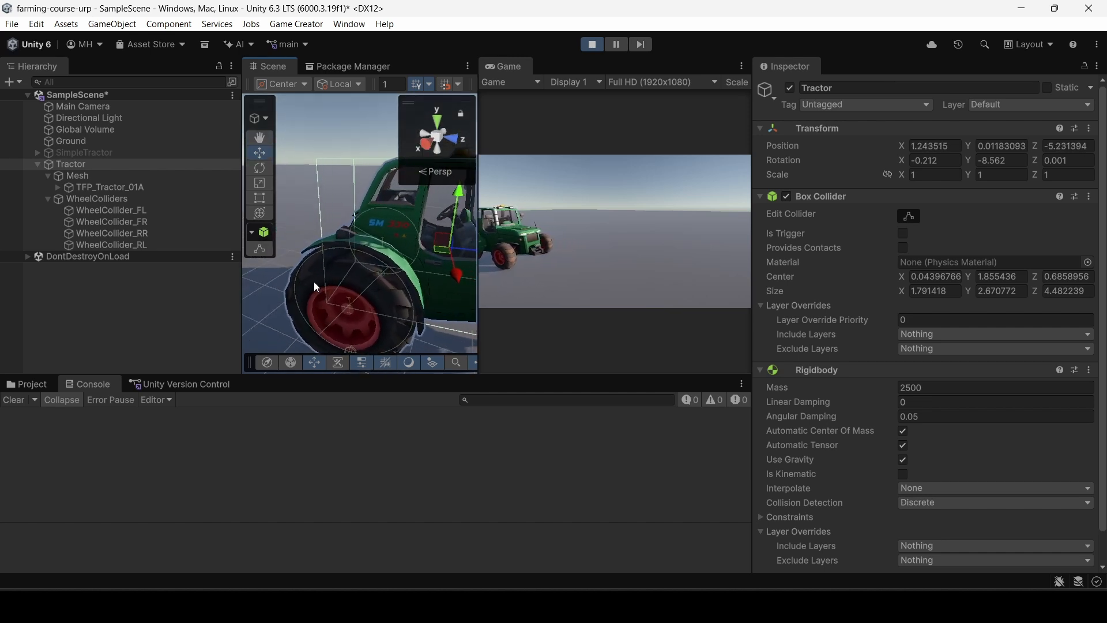
right_drag(336, 275, 291, 258)
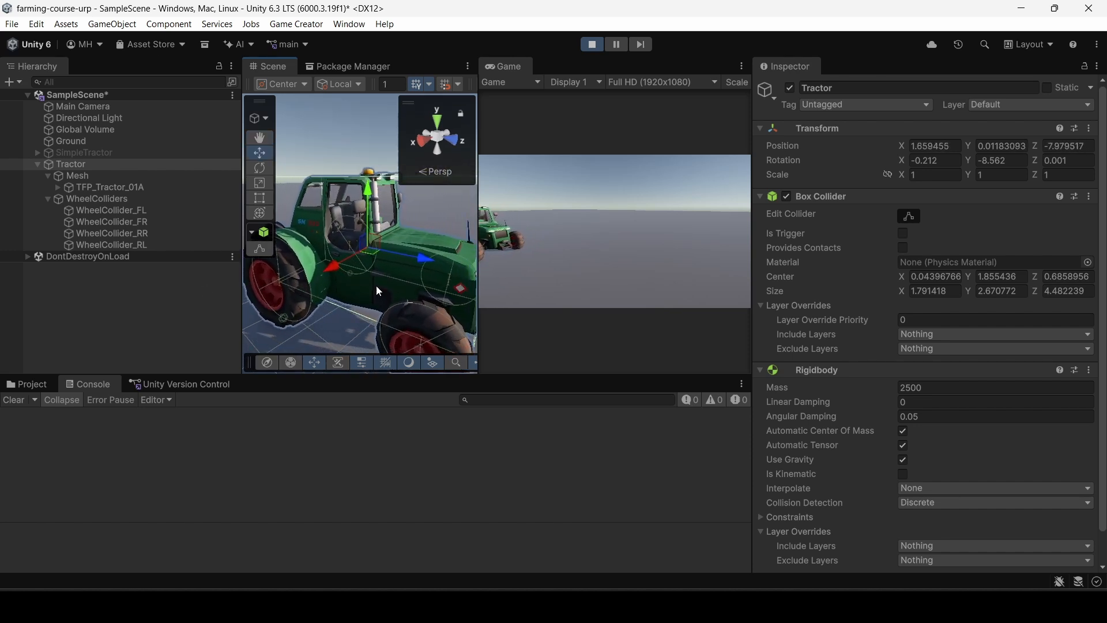
drag(480, 252, 426, 249)
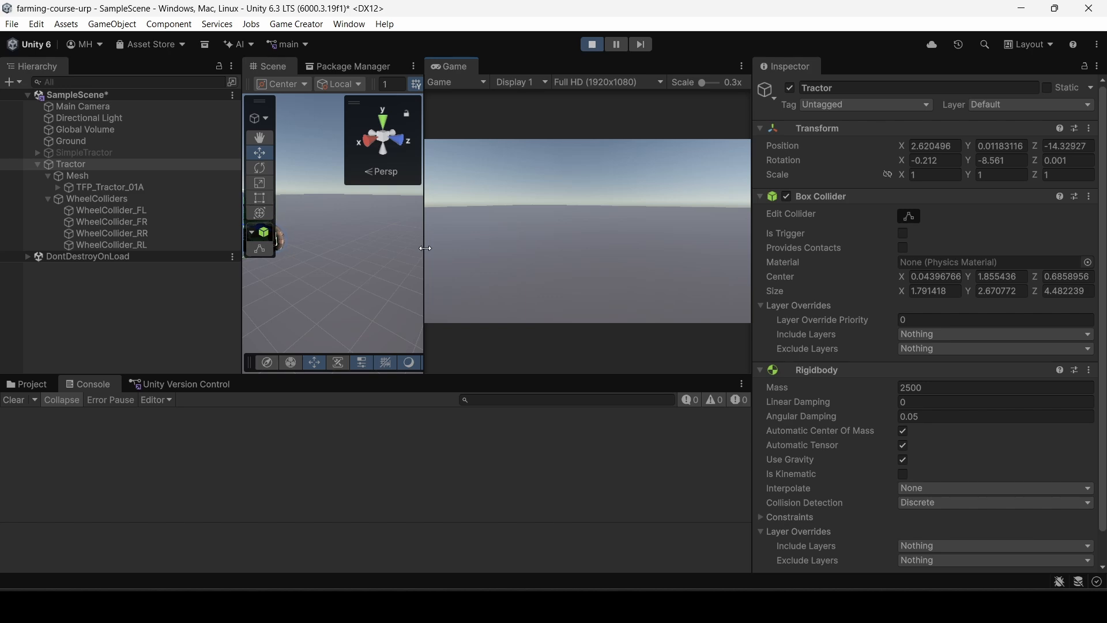
drag(425, 249, 495, 250)
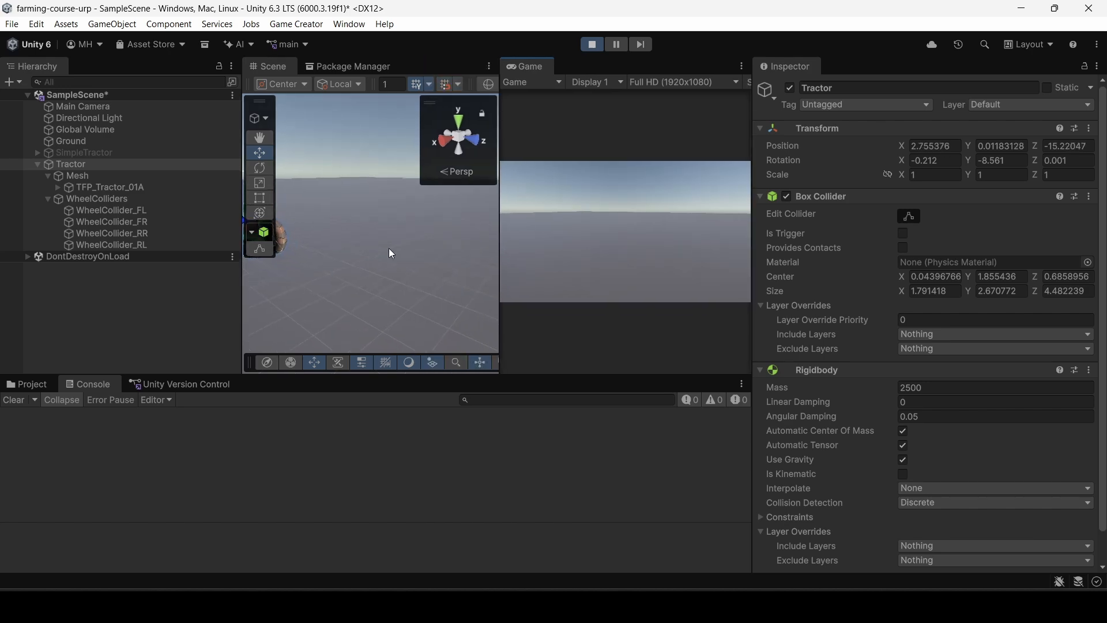